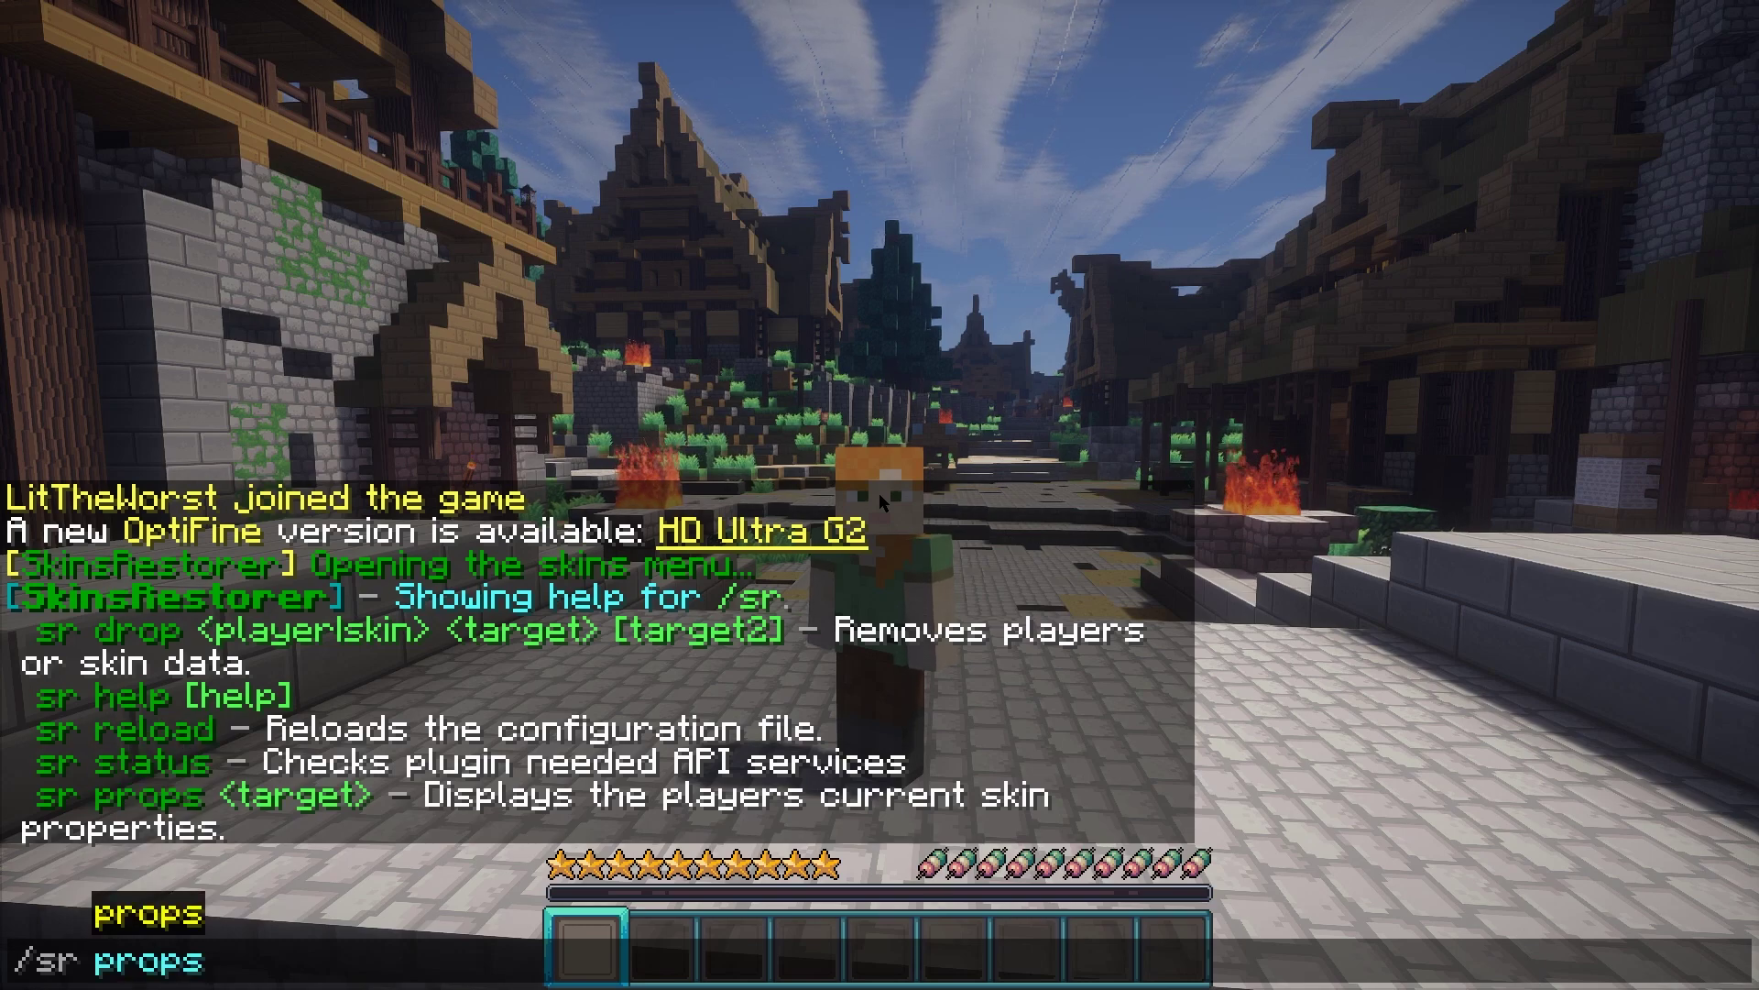
Step: Look up the player's skin properties with /sr props, then apply the player's own skin
key(Tab)
key(Return)
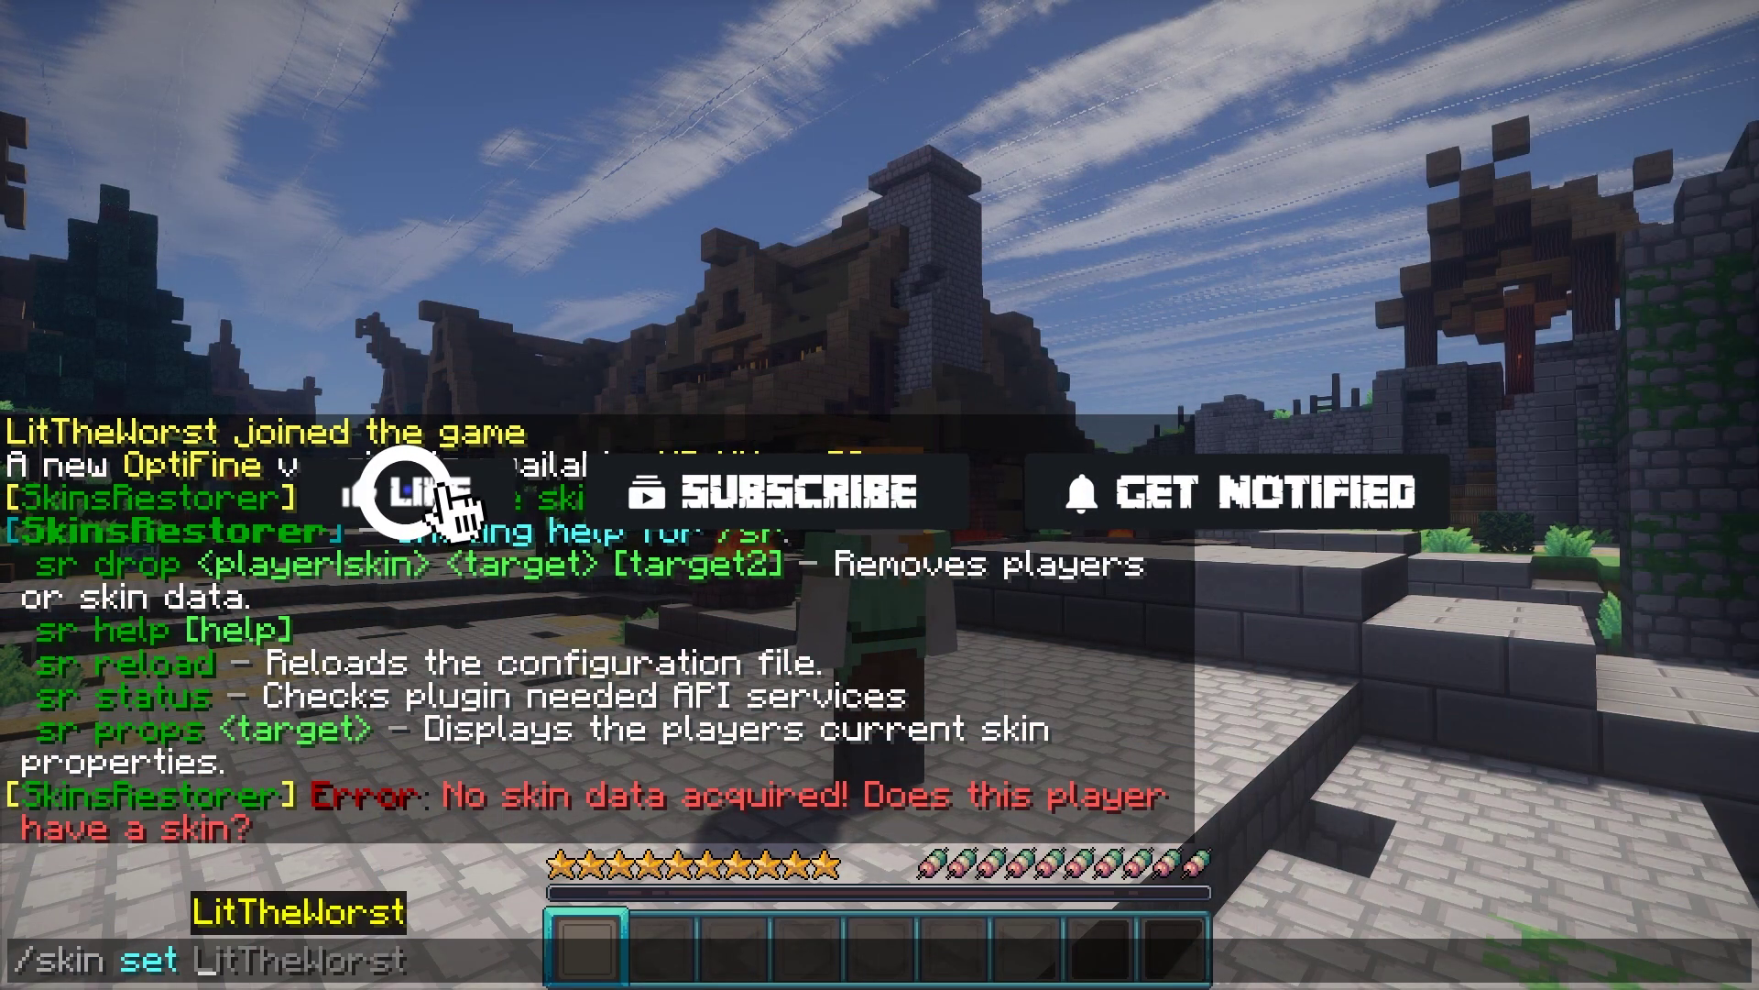
key(Tab)
key(Return)
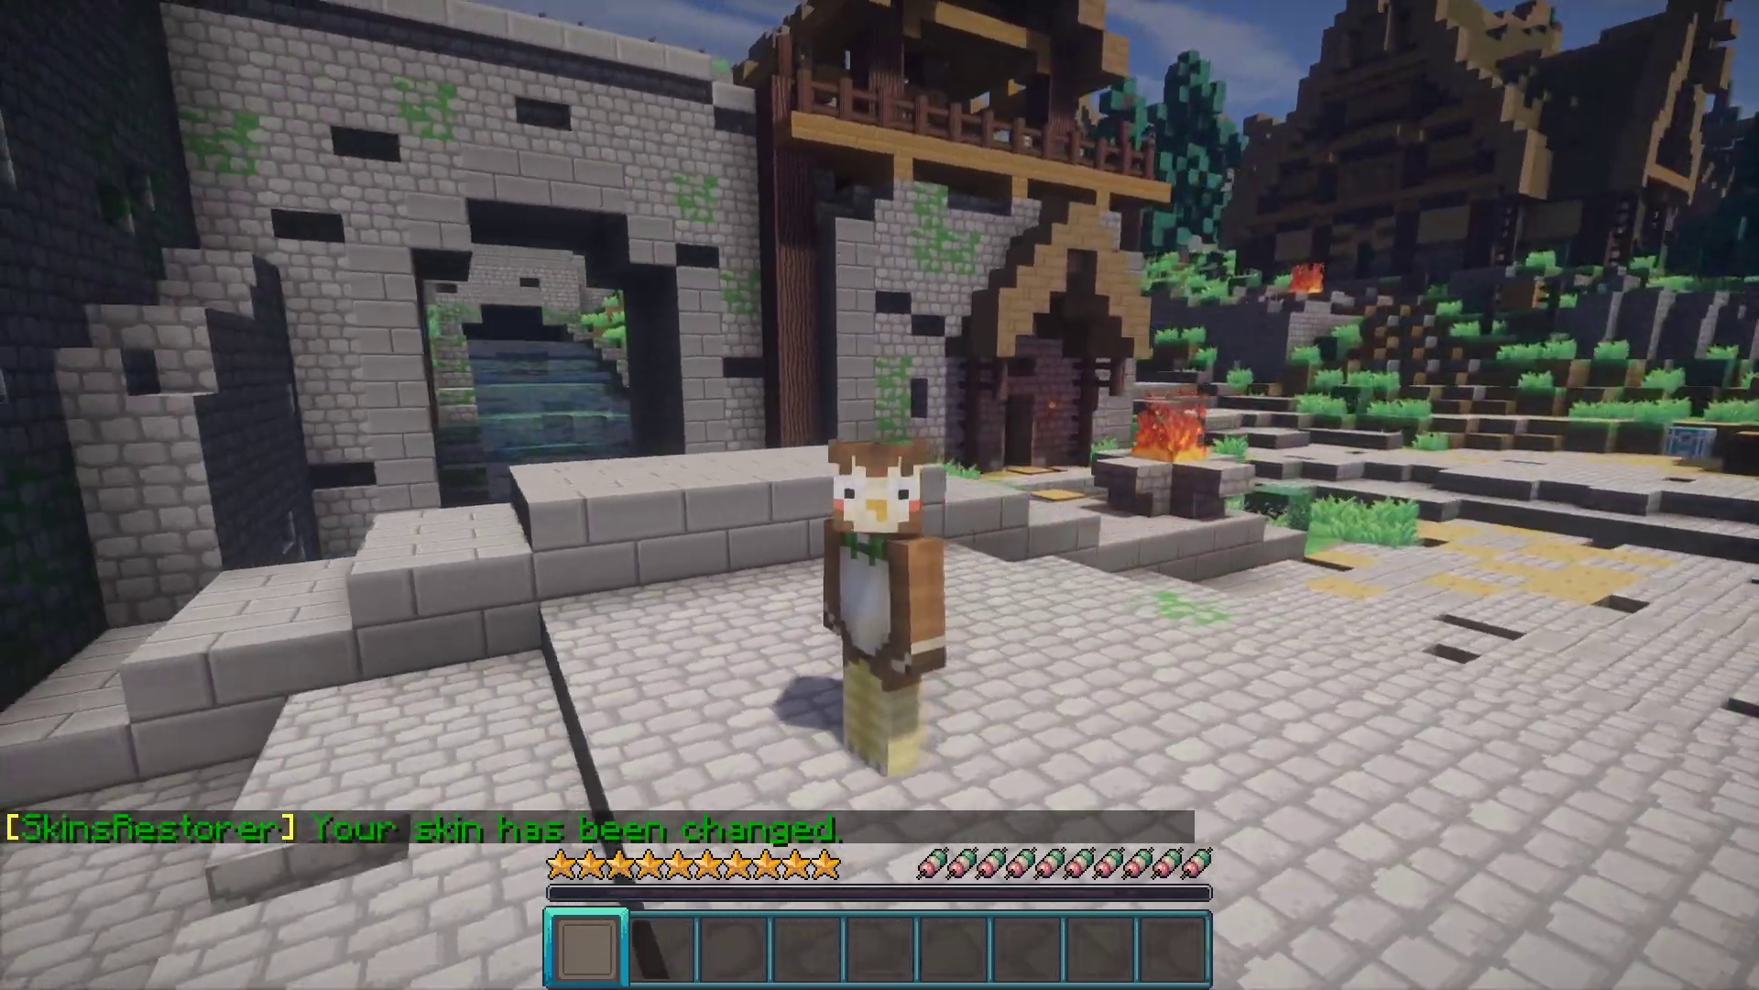
Step: Clear the player's current skin with /skin clear
key(slash)
text(skins)
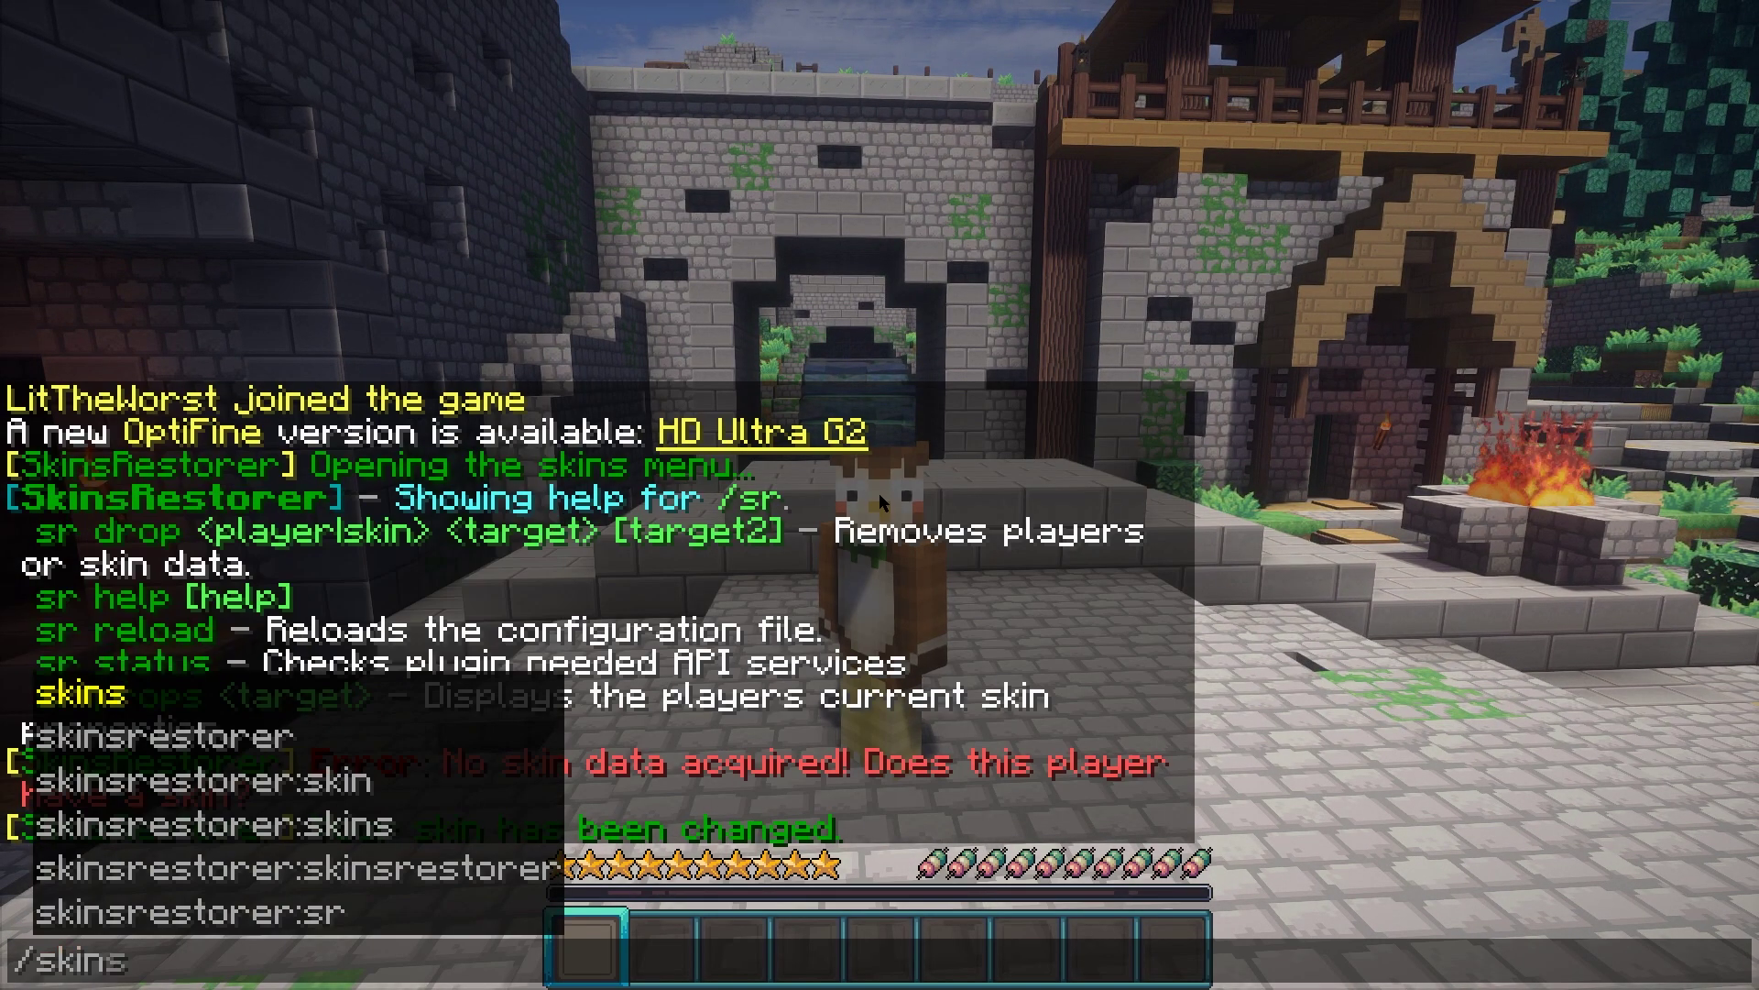
key(BackSpace)
key(Tab)
key(Return)
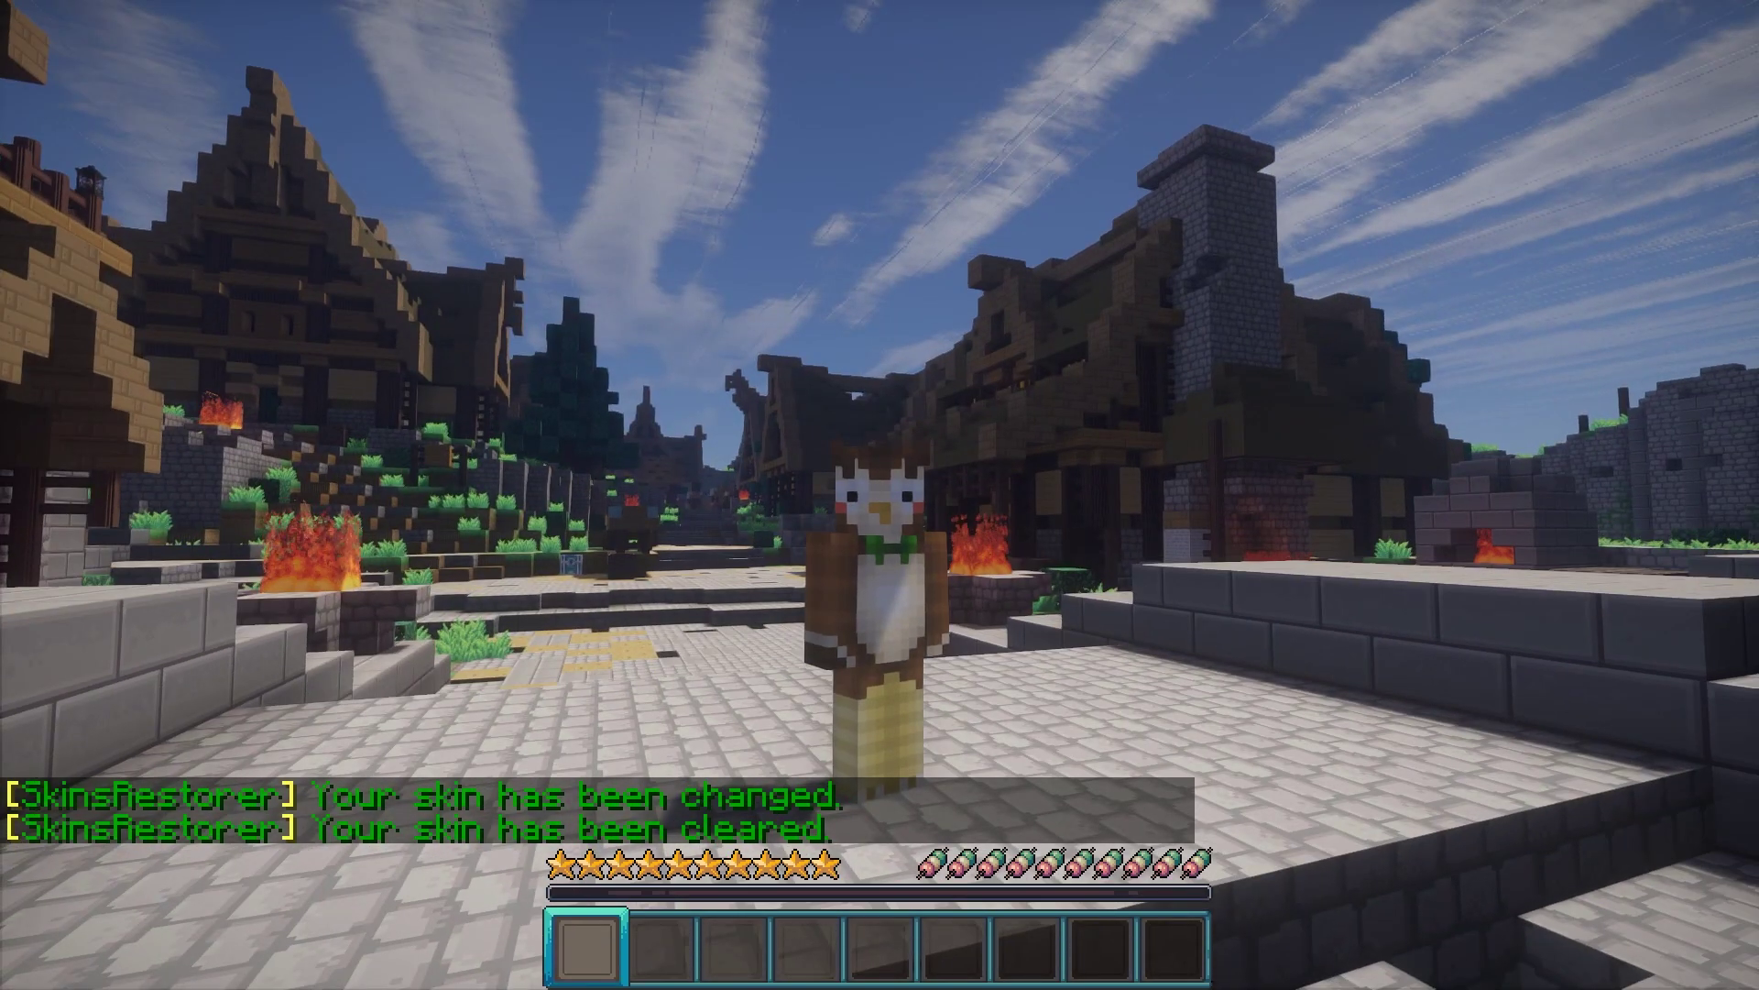
Step: Set the player's skin to another named skin, then clear it again with /skin clear
key(slash)
text(skin )
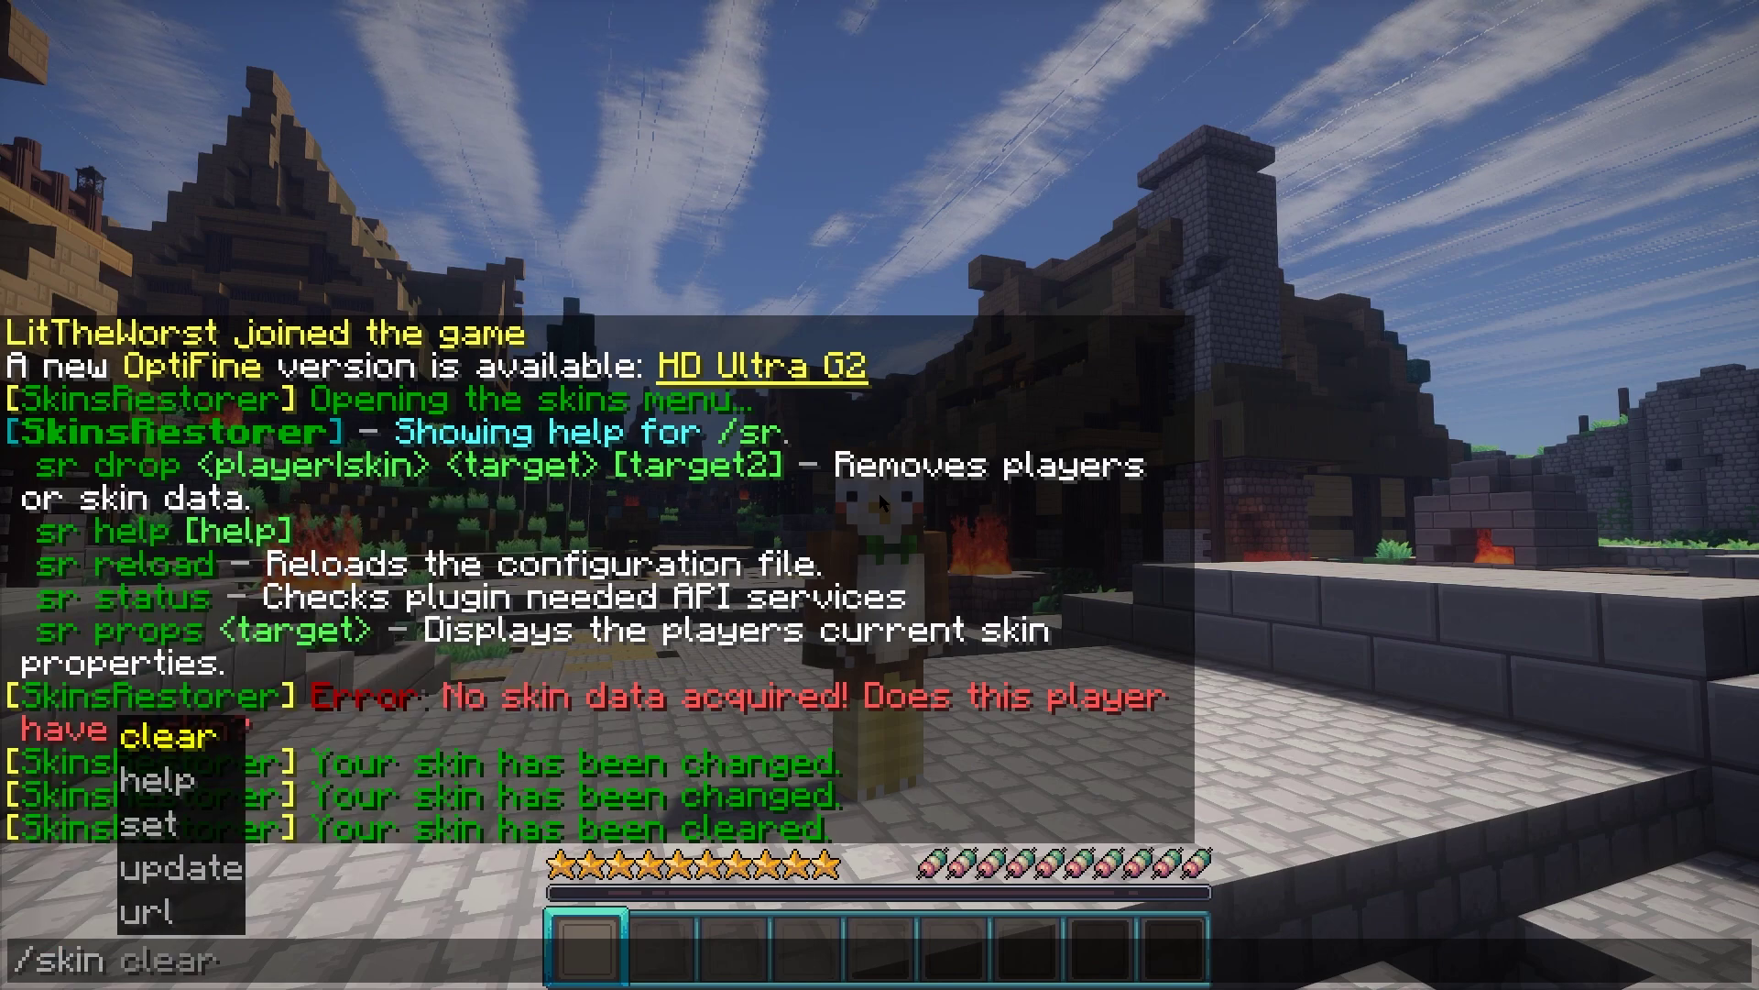
text(sst c)
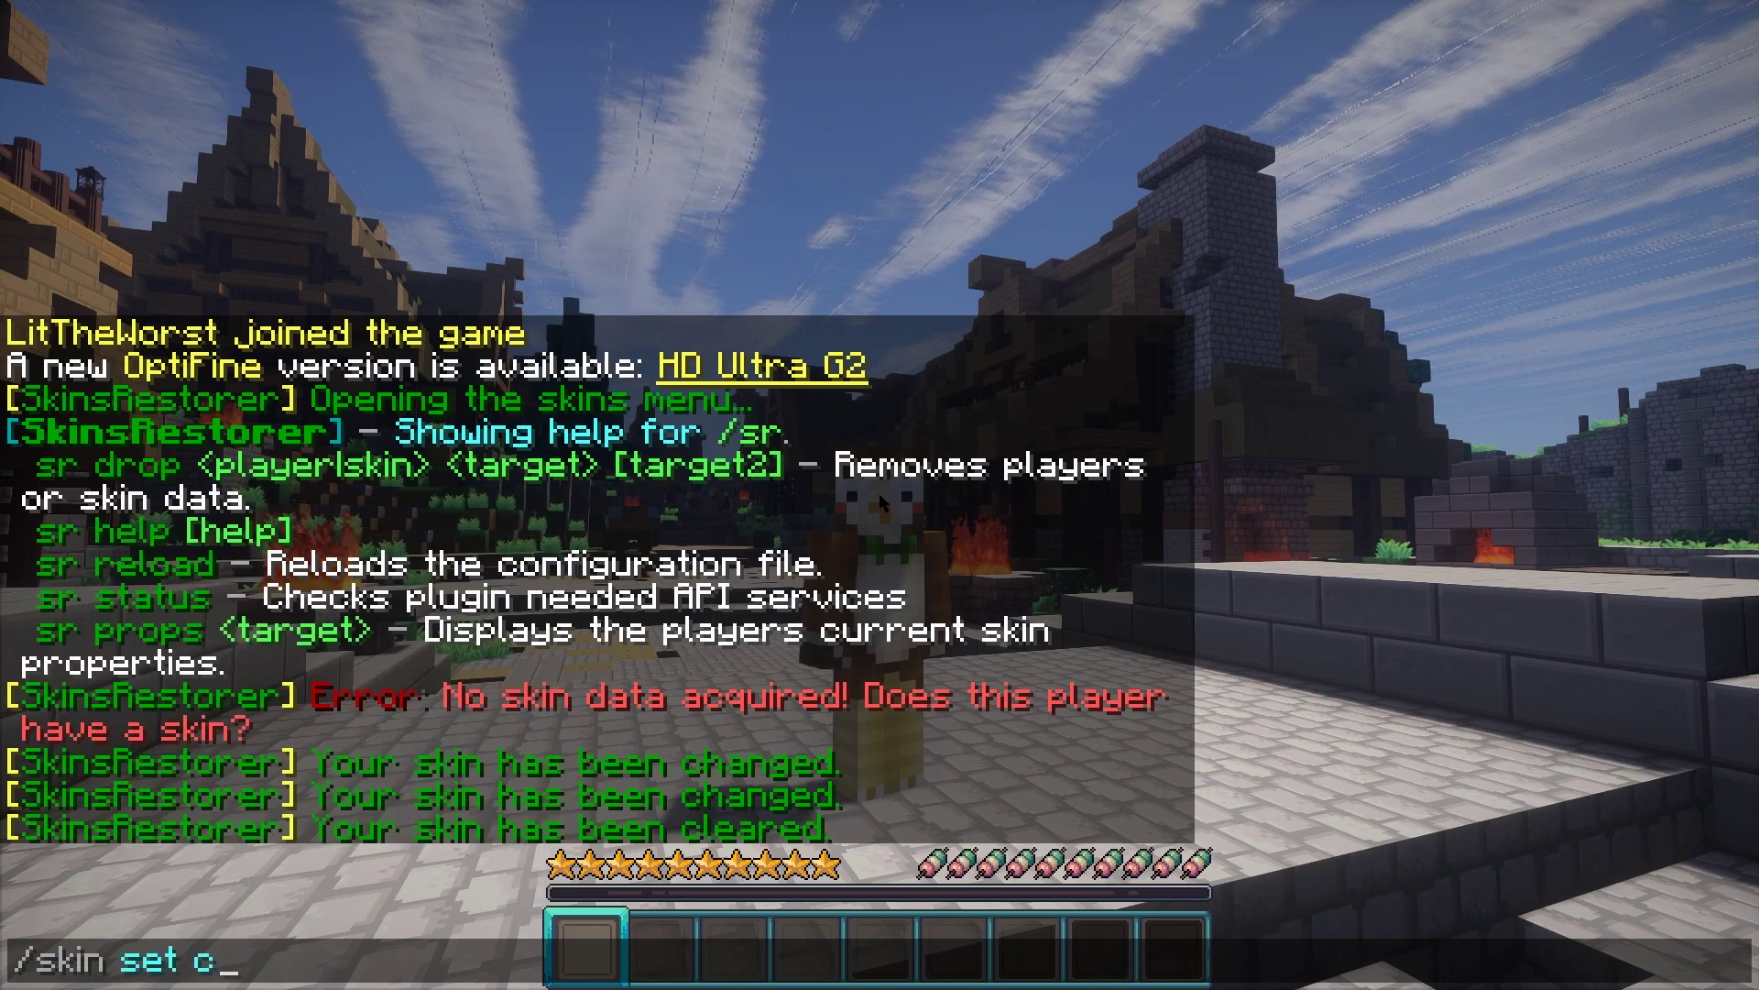
text(a)
text(Capta)
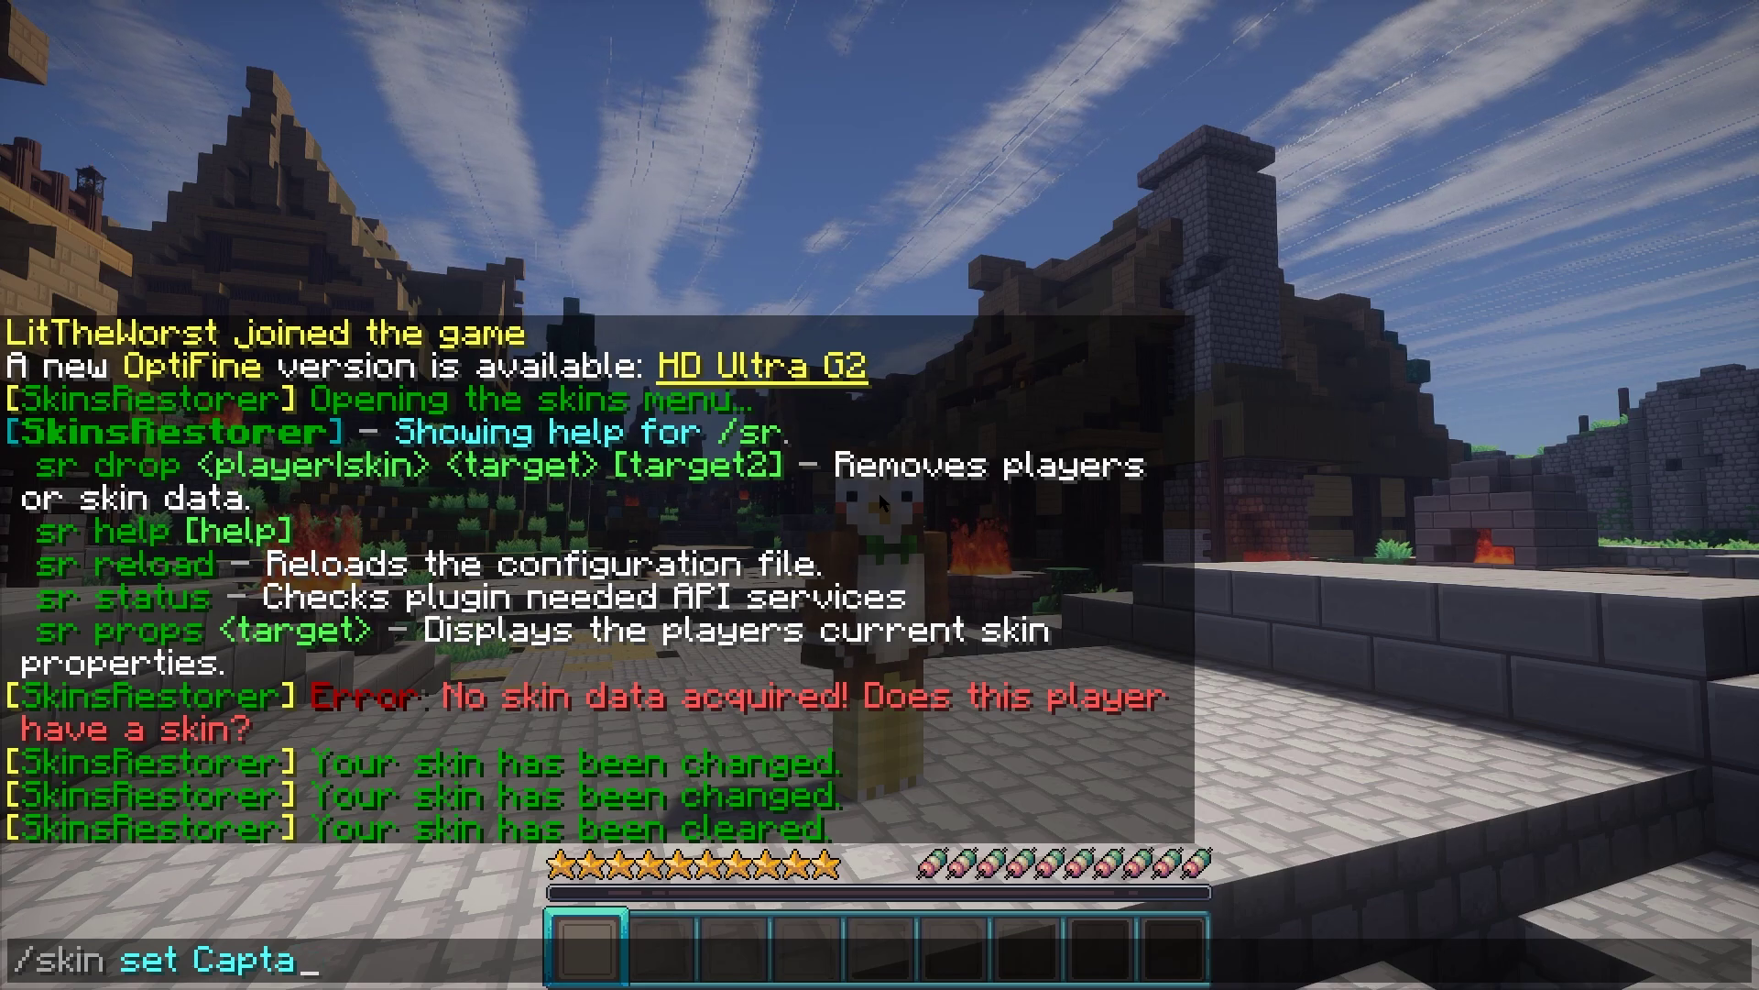
text(in)
key(Return)
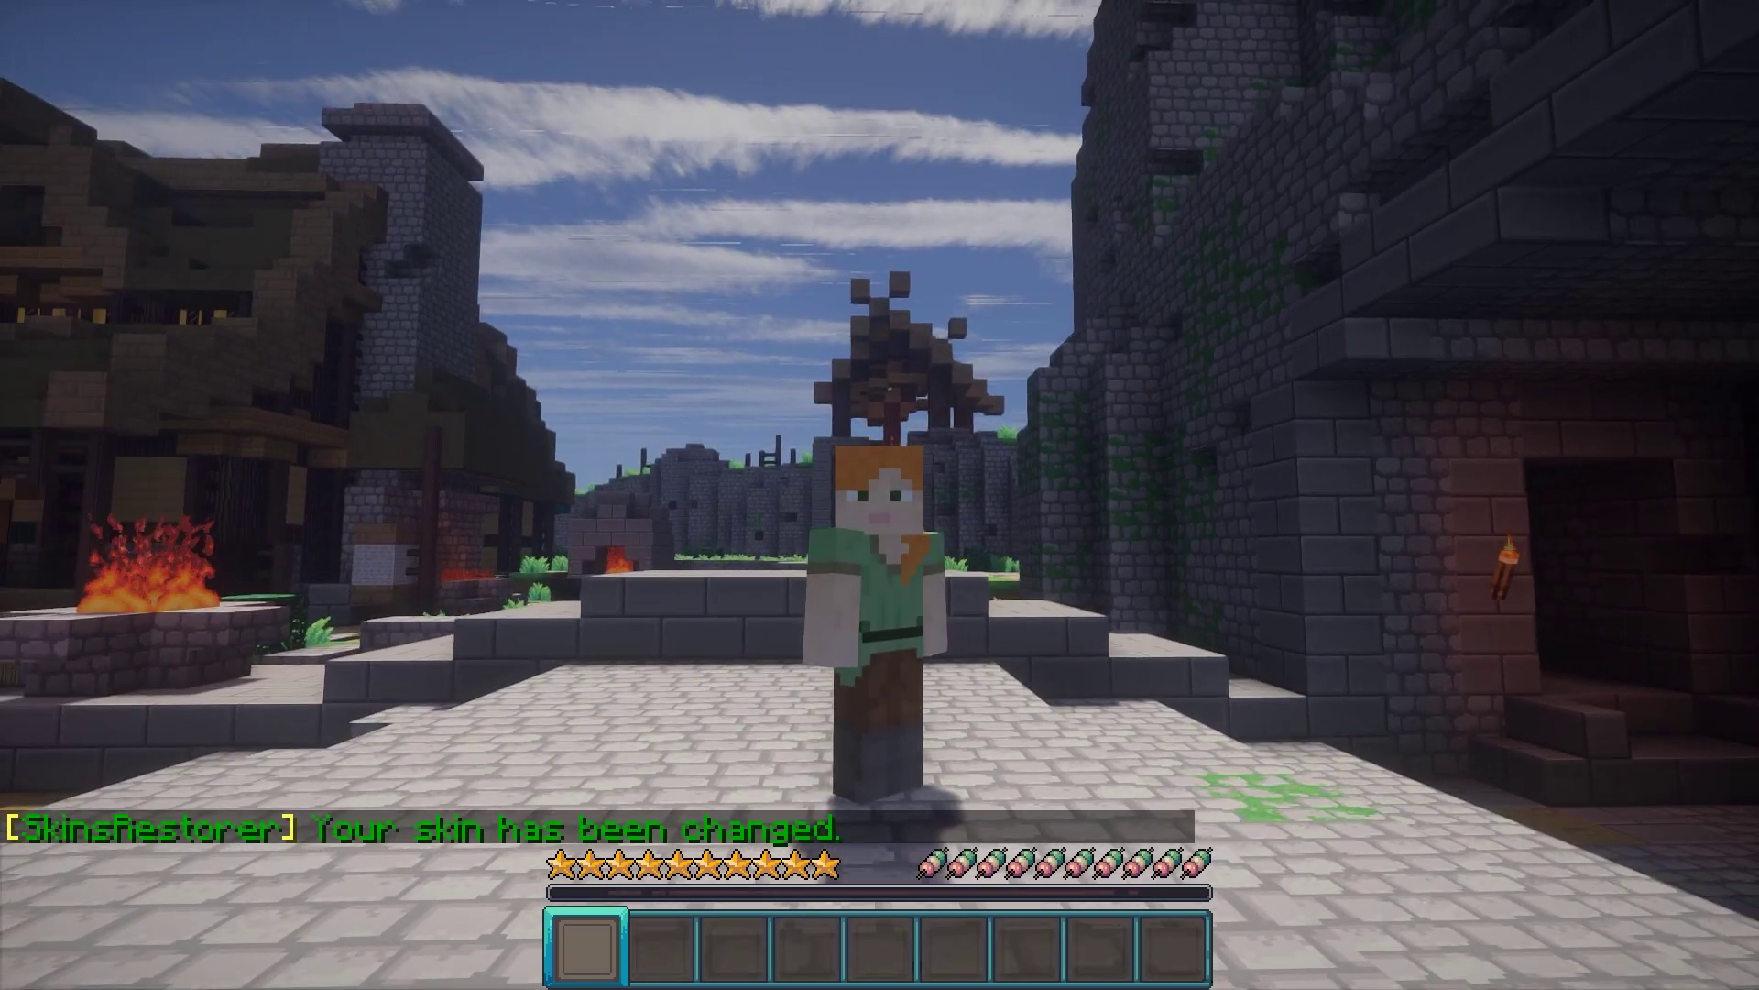
key(slash)
text(skin clear)
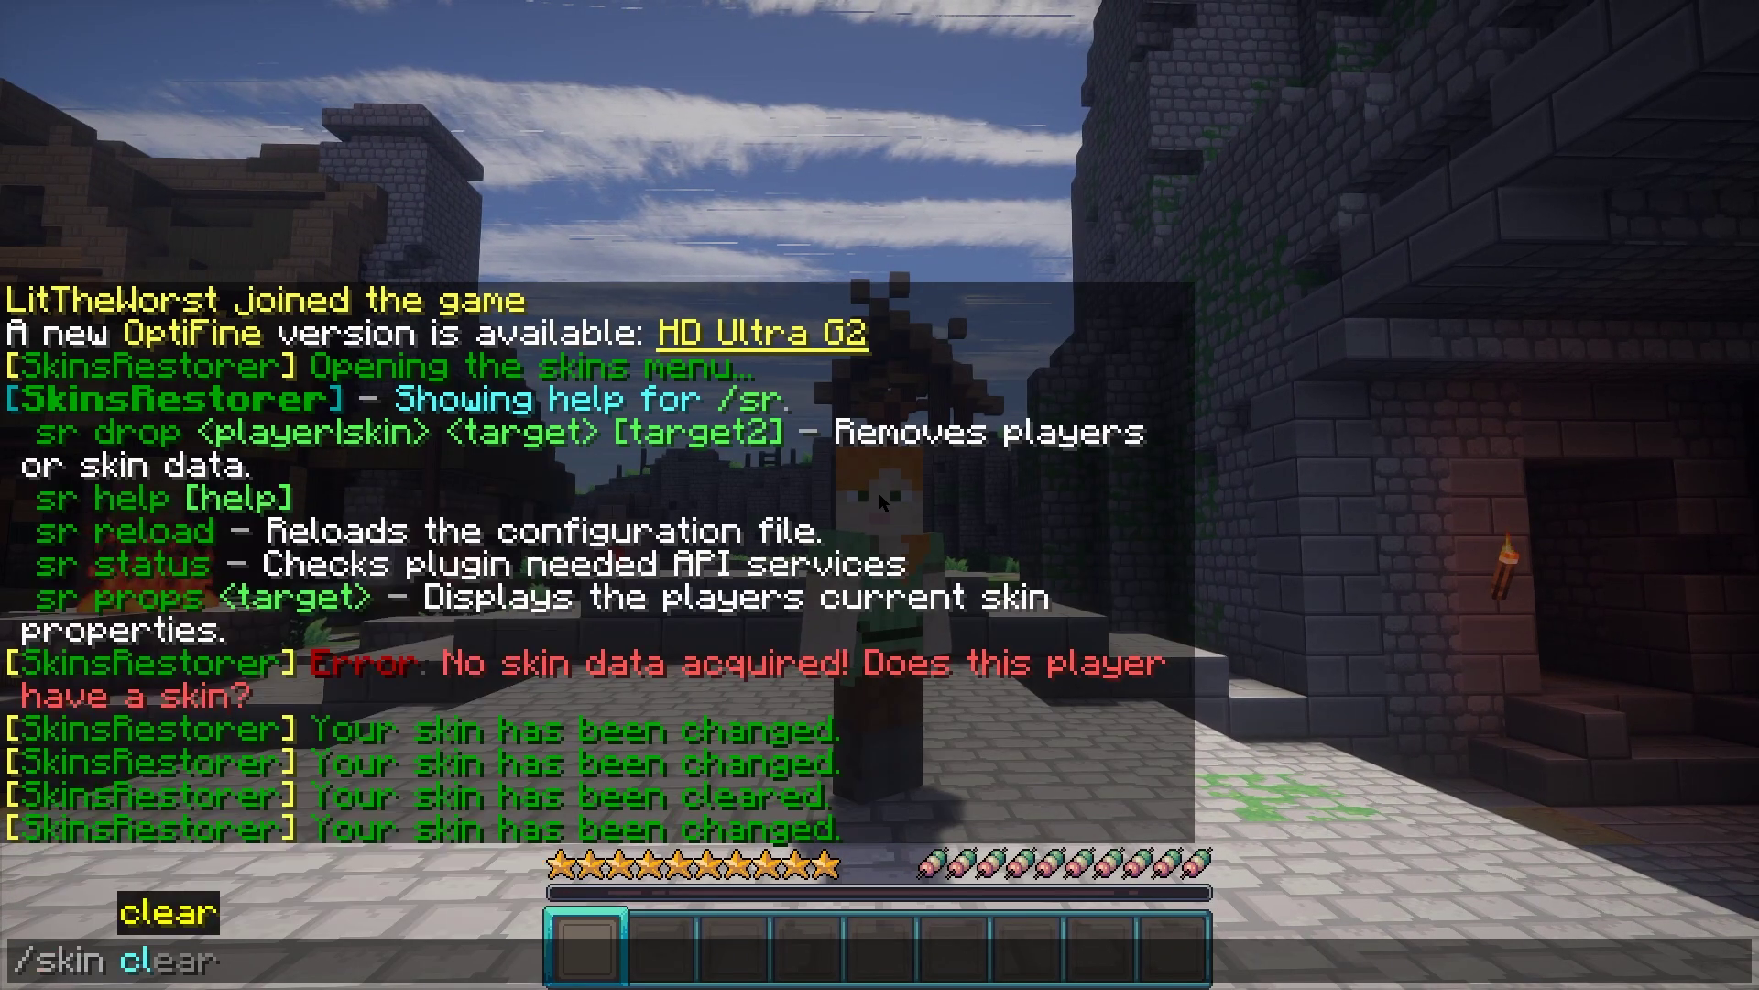
key(Return)
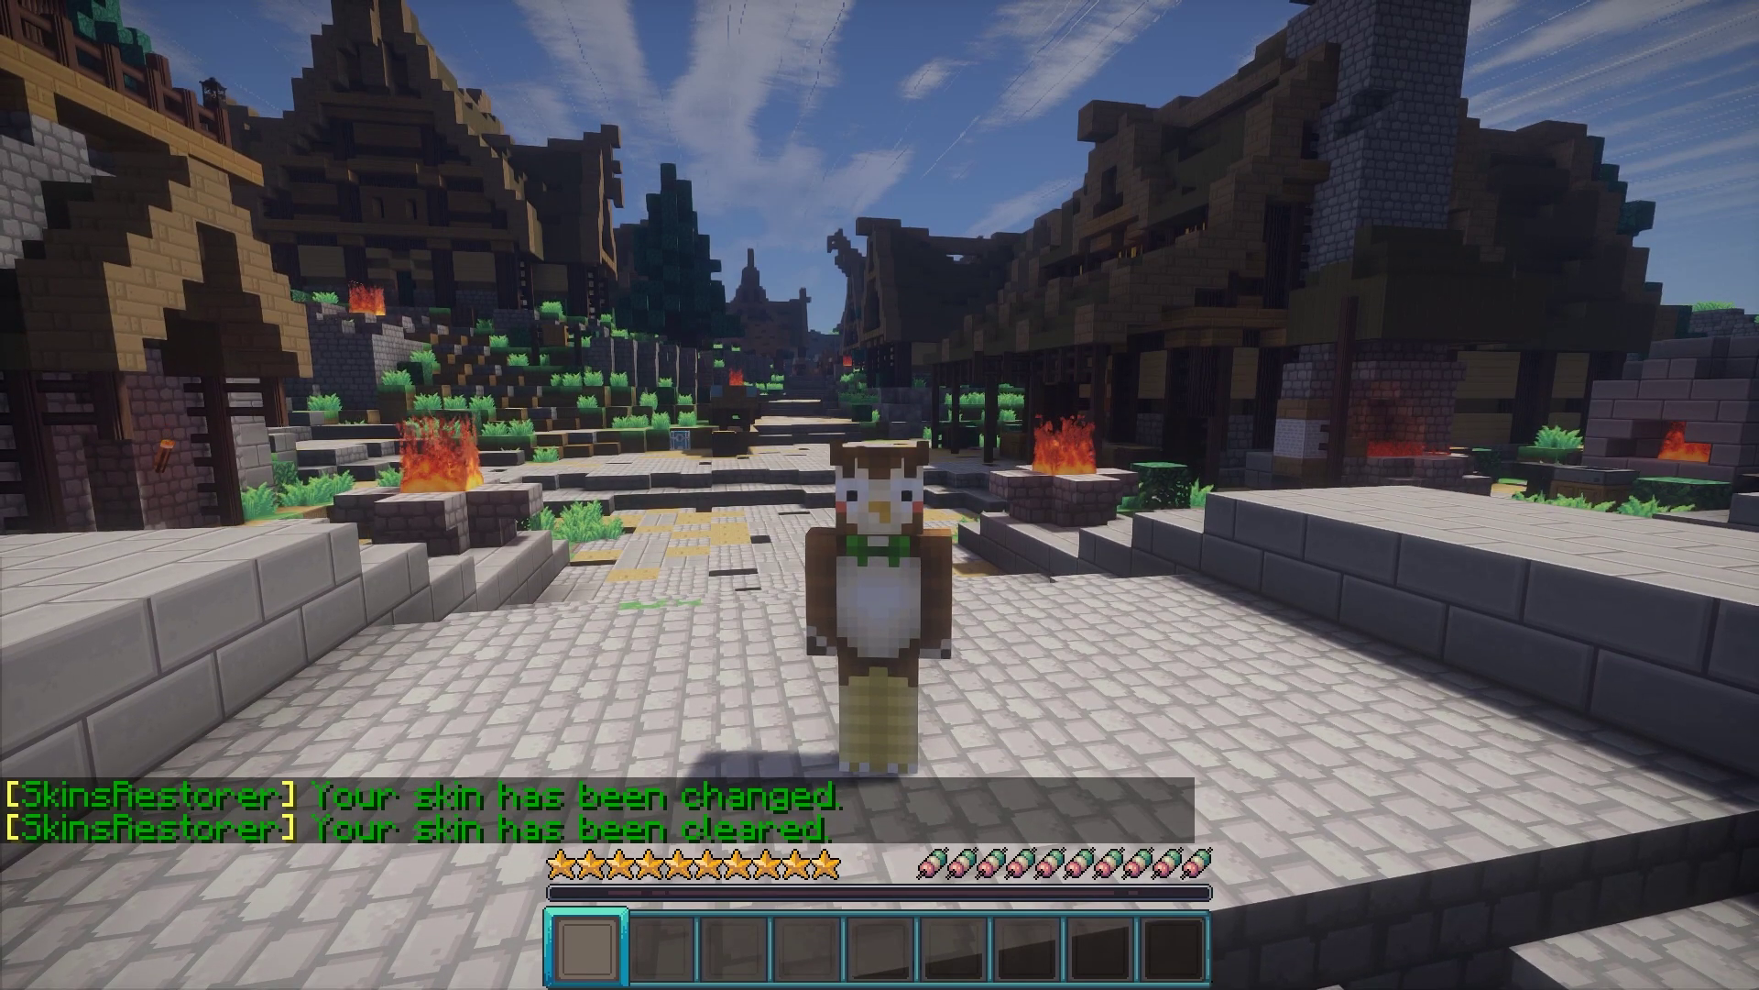
Step: Refresh the player's skin from their account with /skin update and their username
key(slash)
text(skin update LitTheWorst)
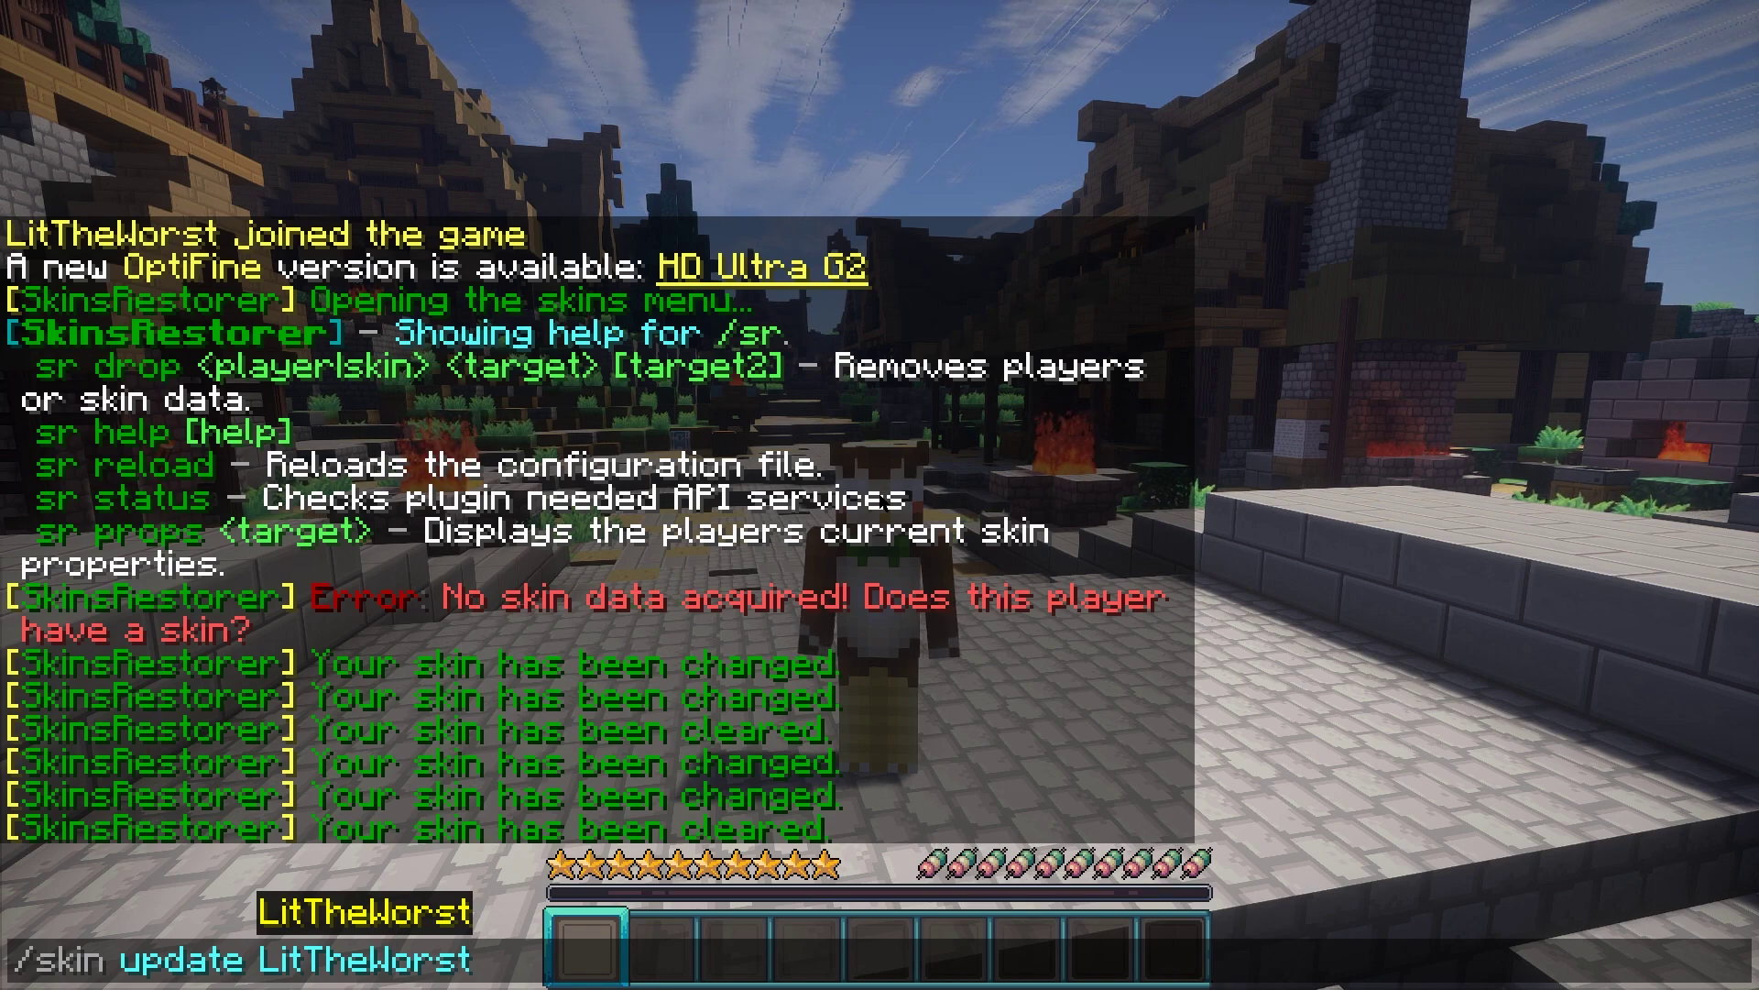
key(Return)
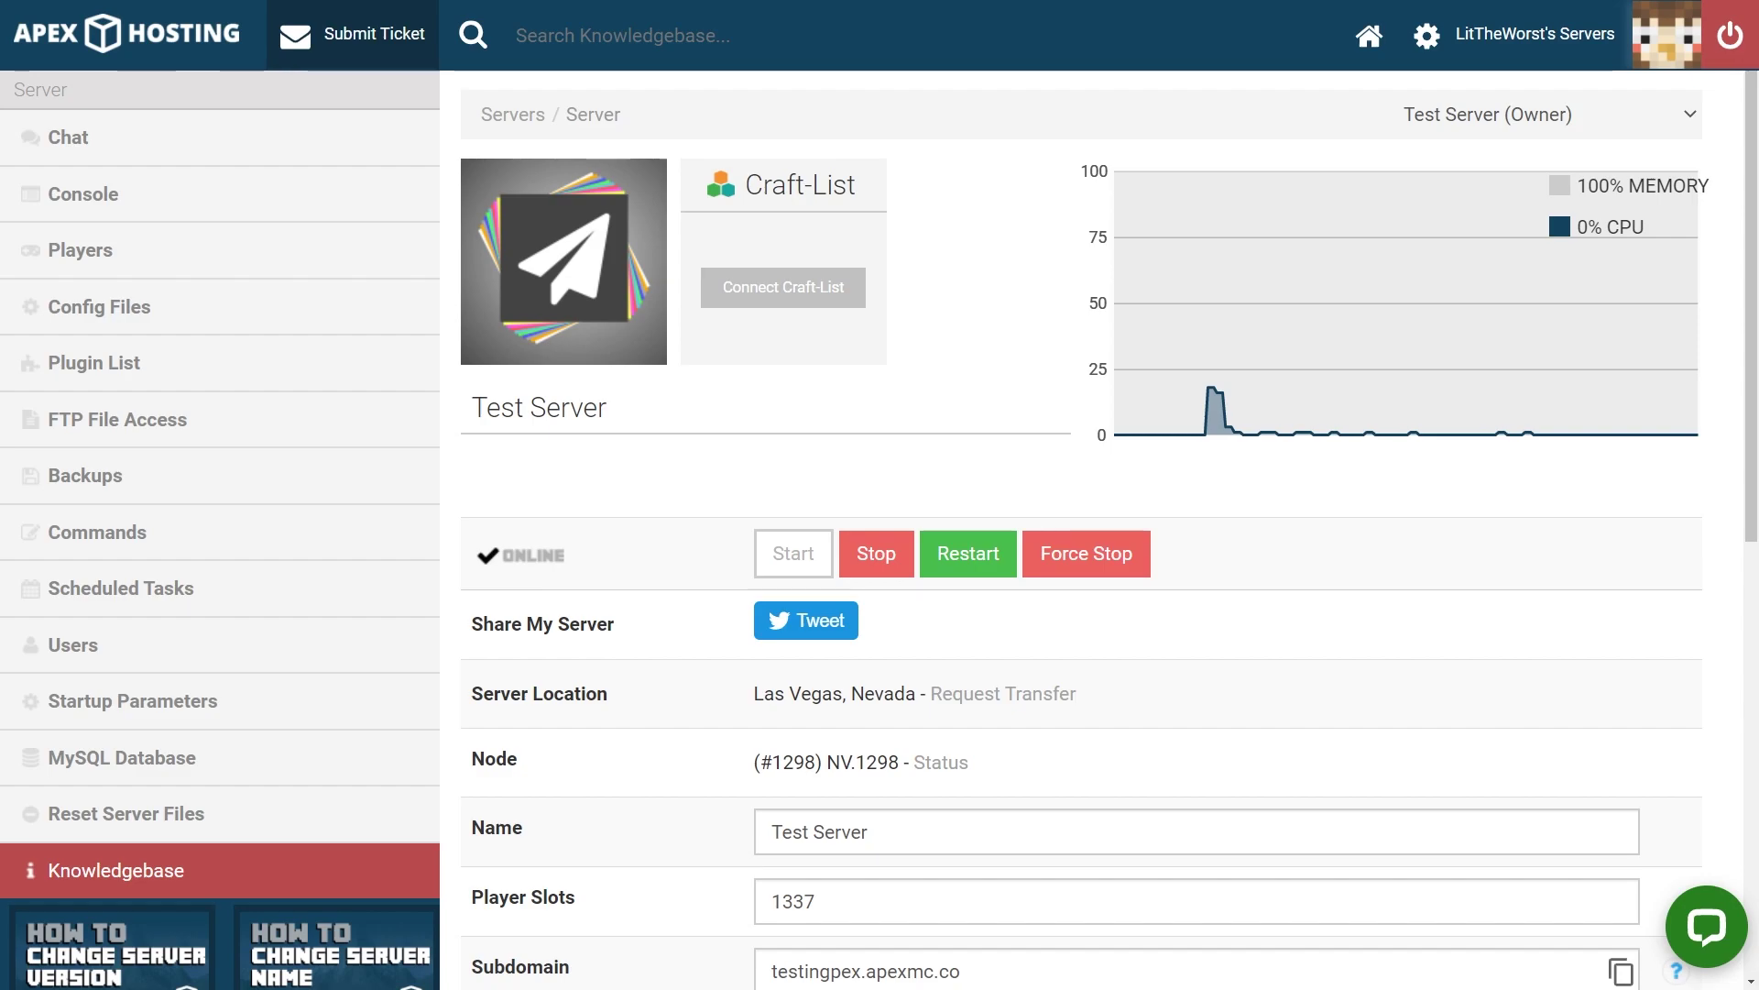
scroll(720, 326, down, 7)
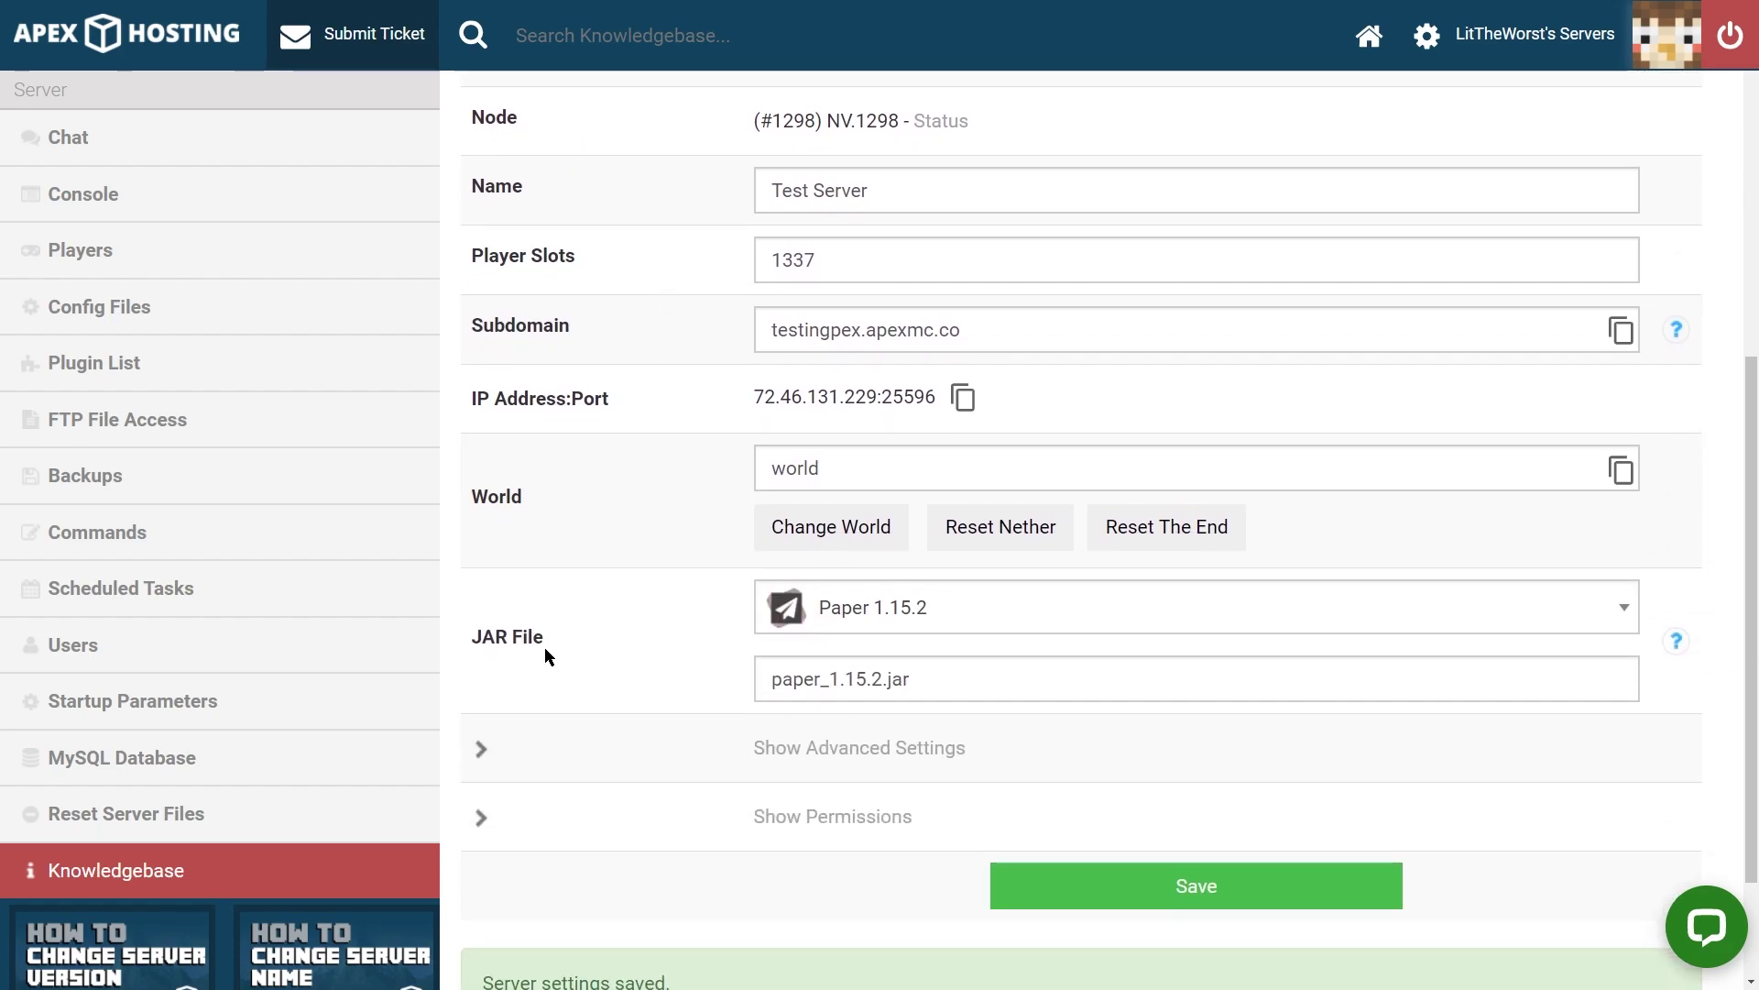
drag(544, 647, 518, 636)
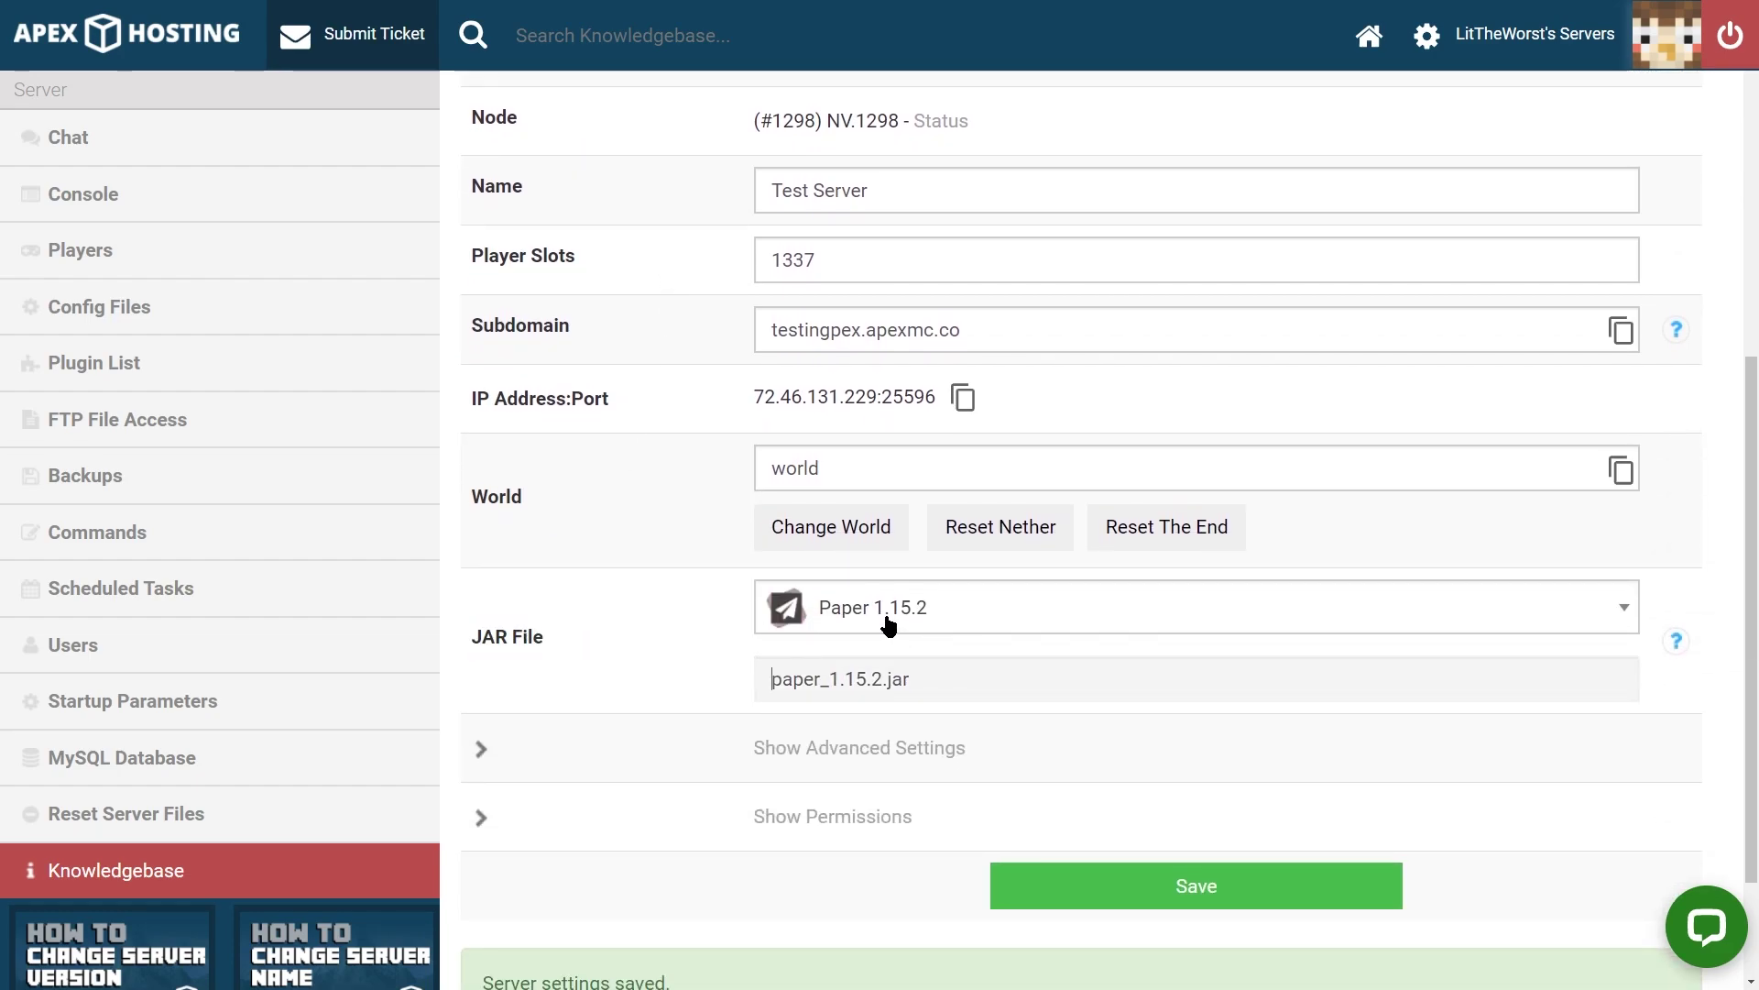
click(577, 645)
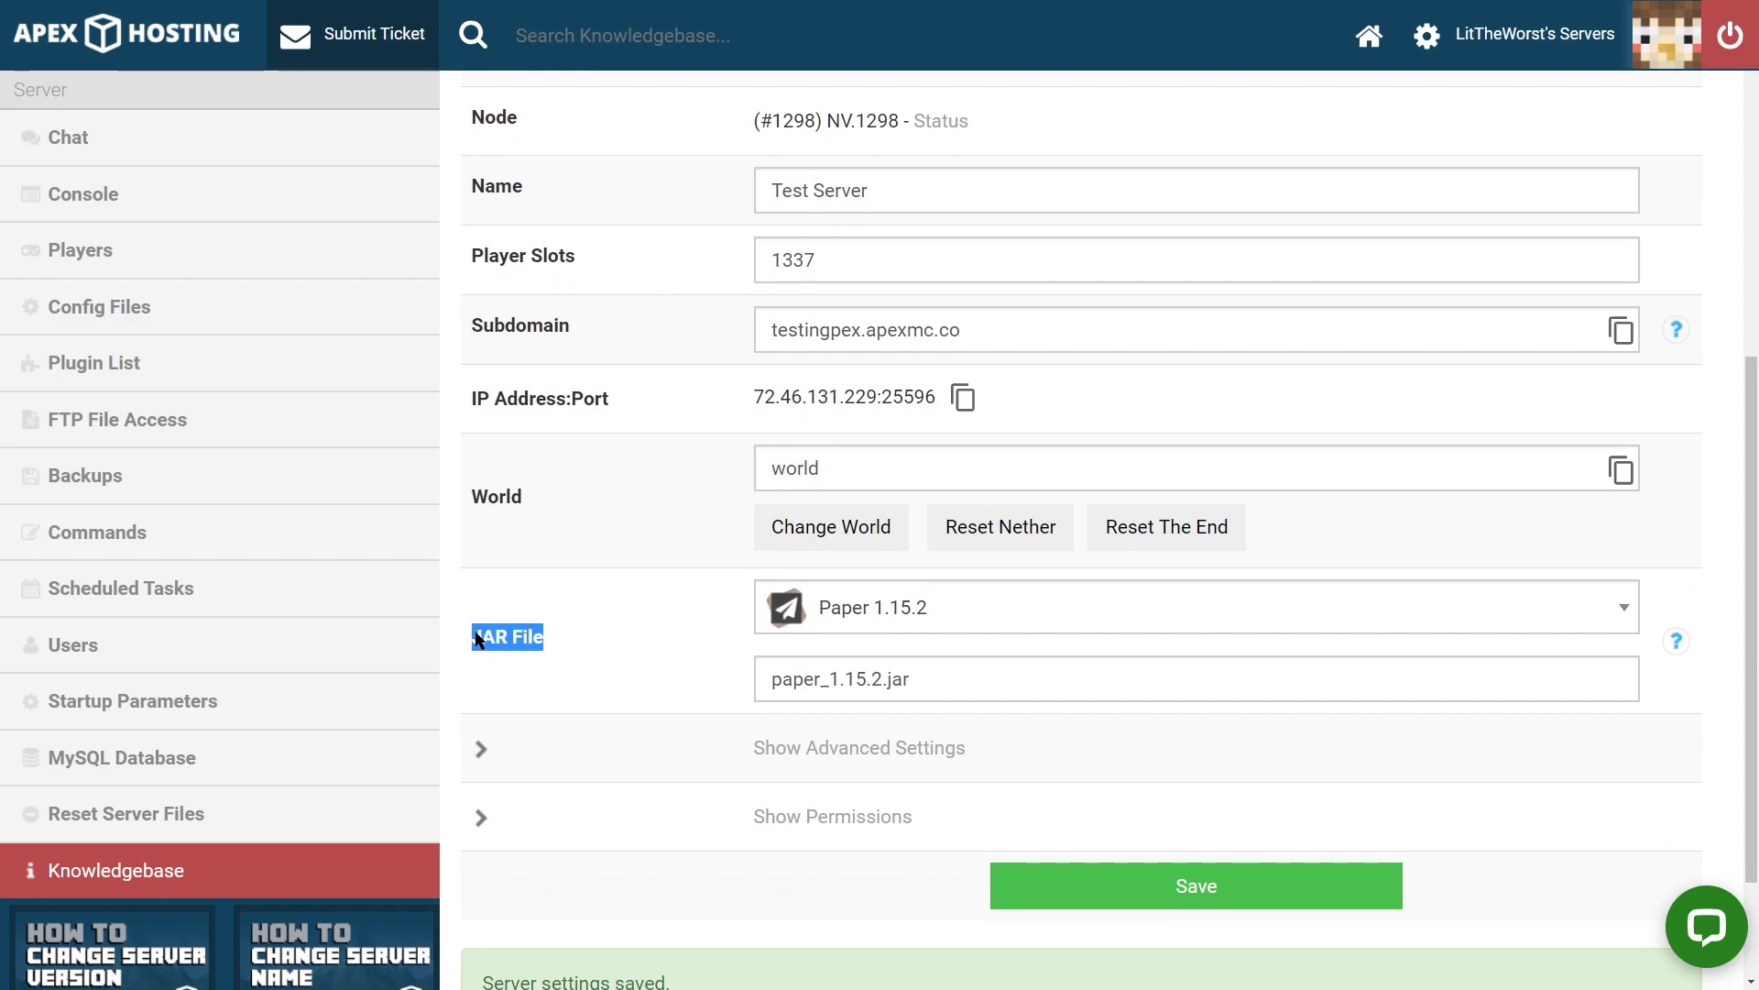
click(518, 637)
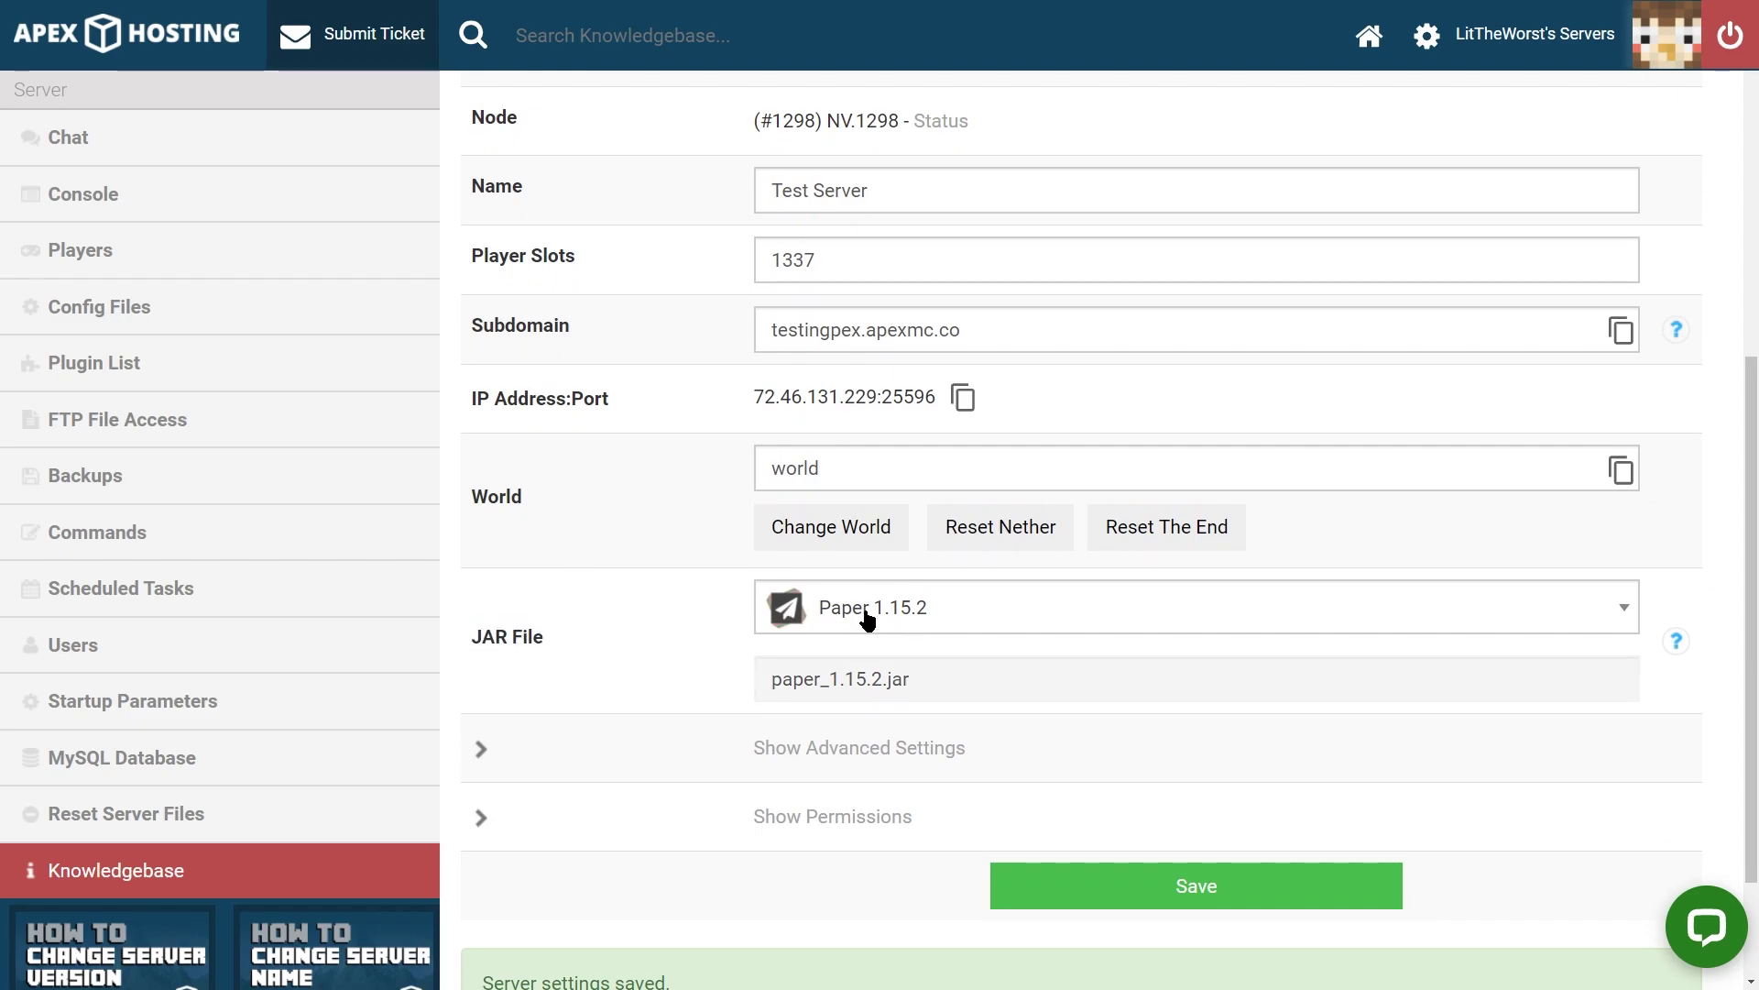
click(837, 620)
click(789, 609)
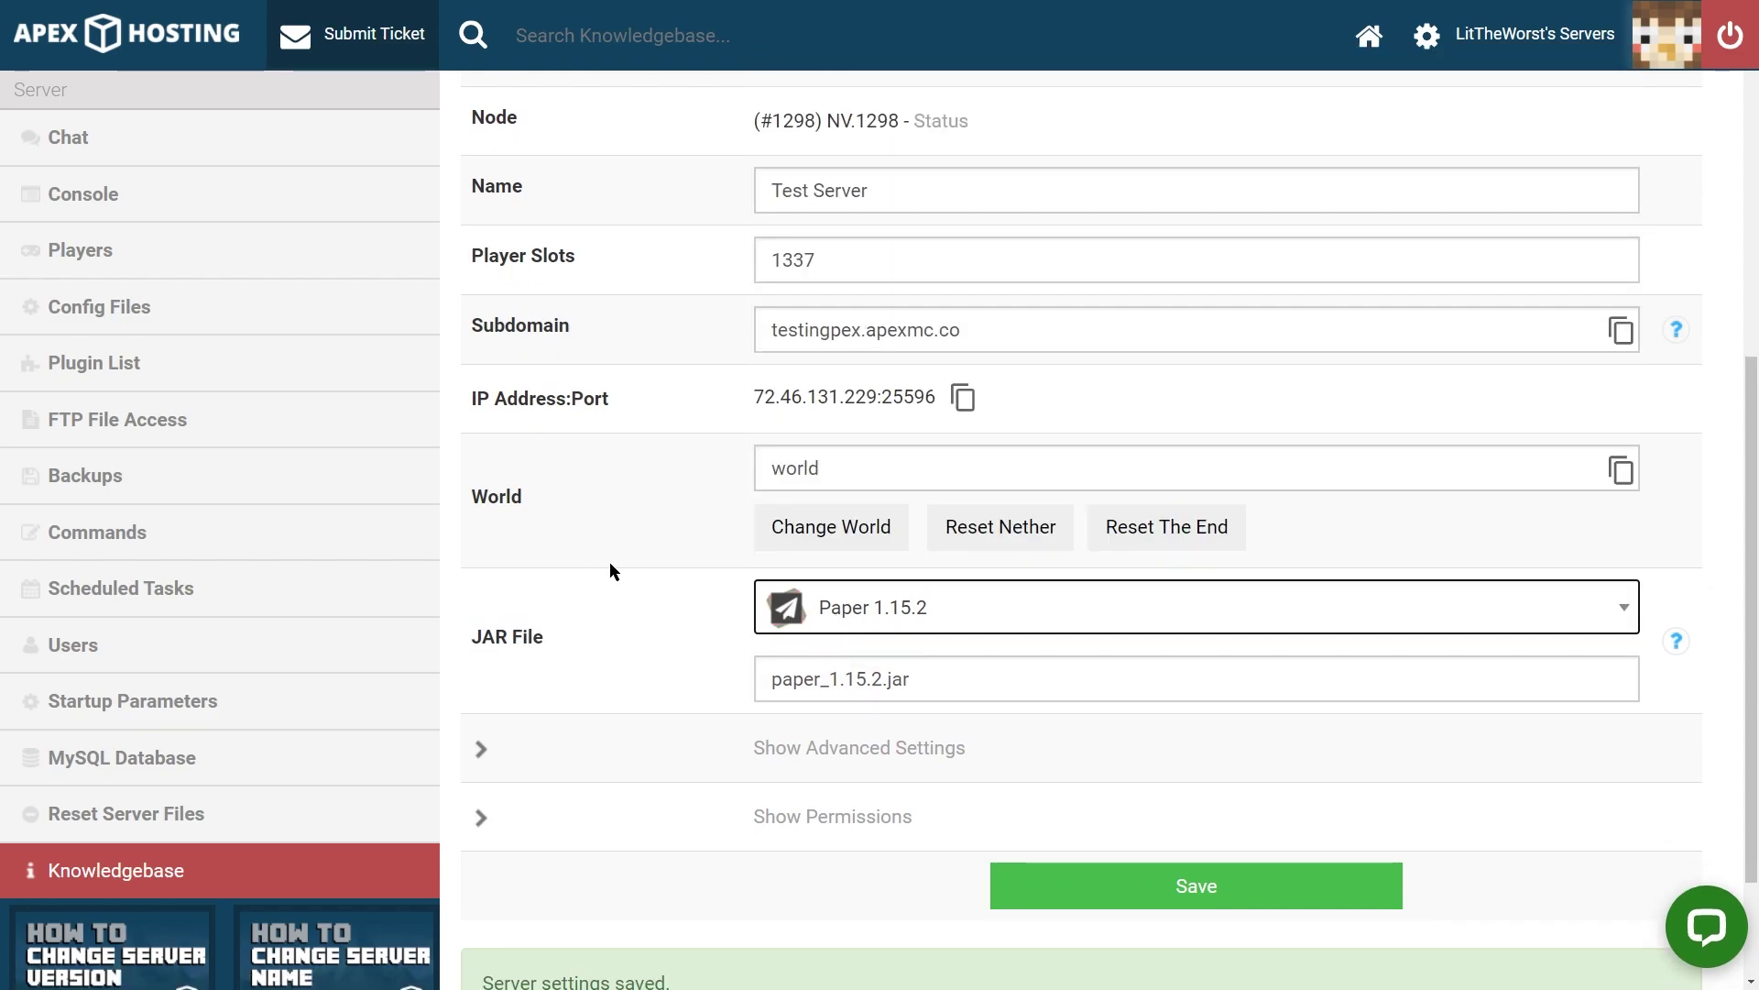
Step: Show the Test Server's Spigot plugin list filtered by the name 'sk'
click(90, 389)
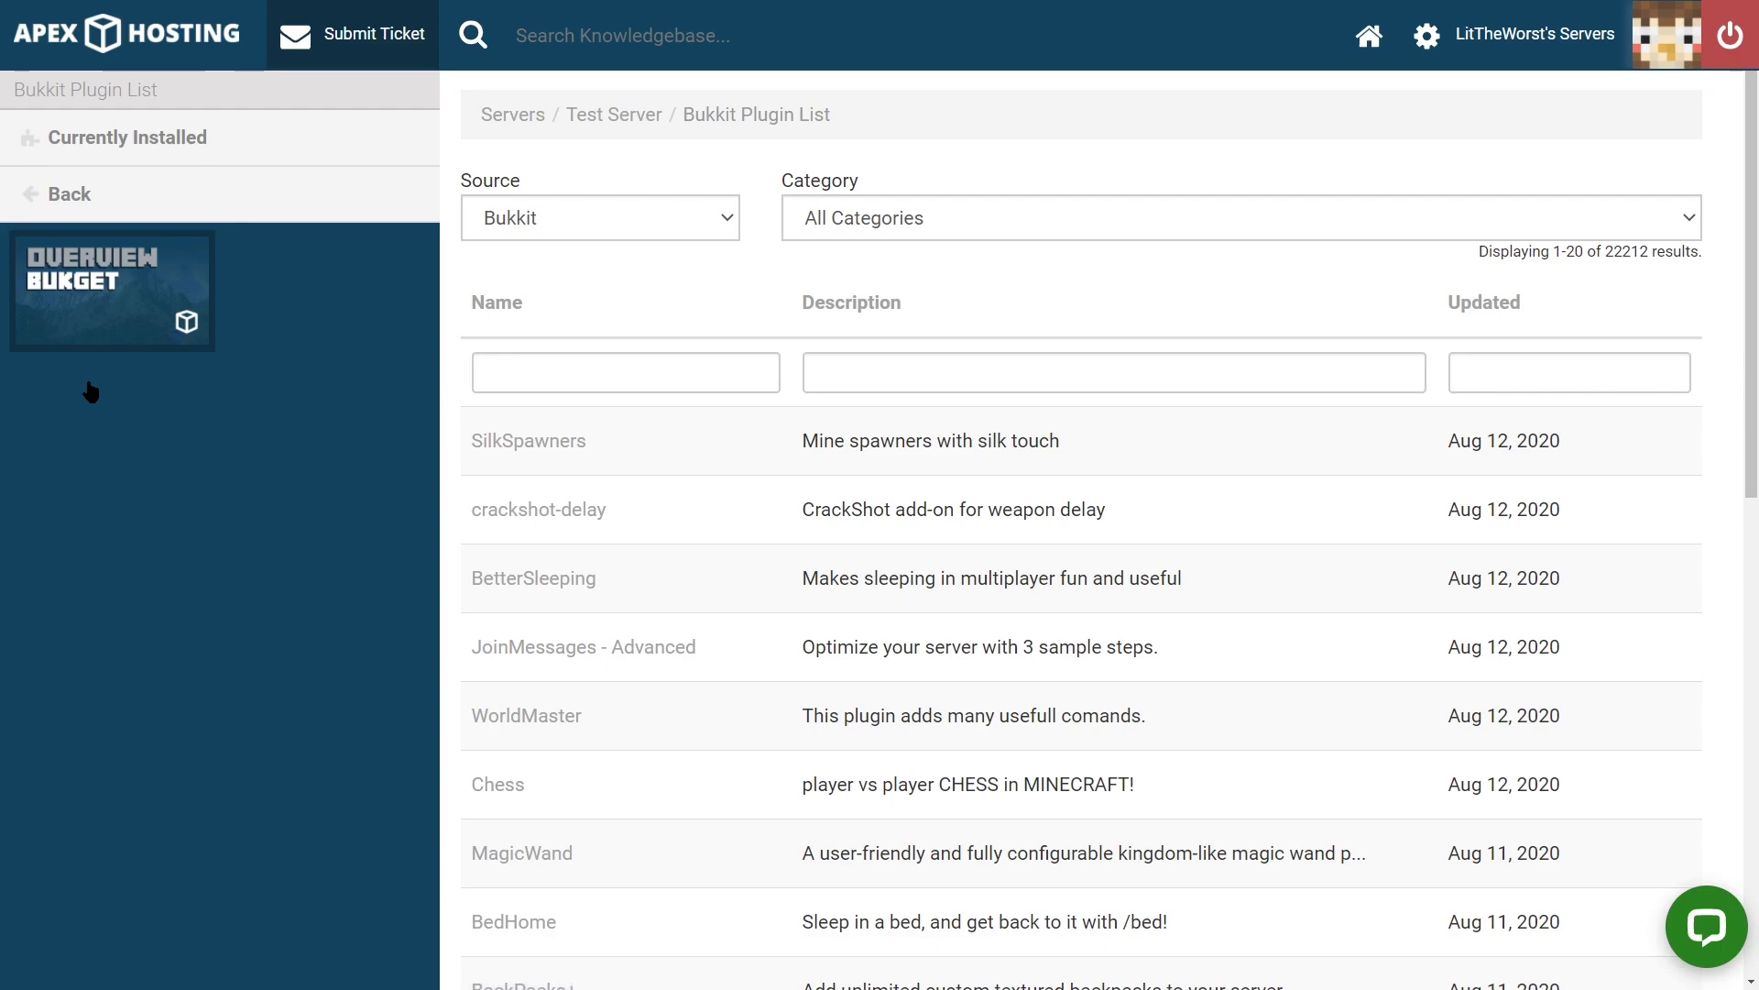
click(514, 223)
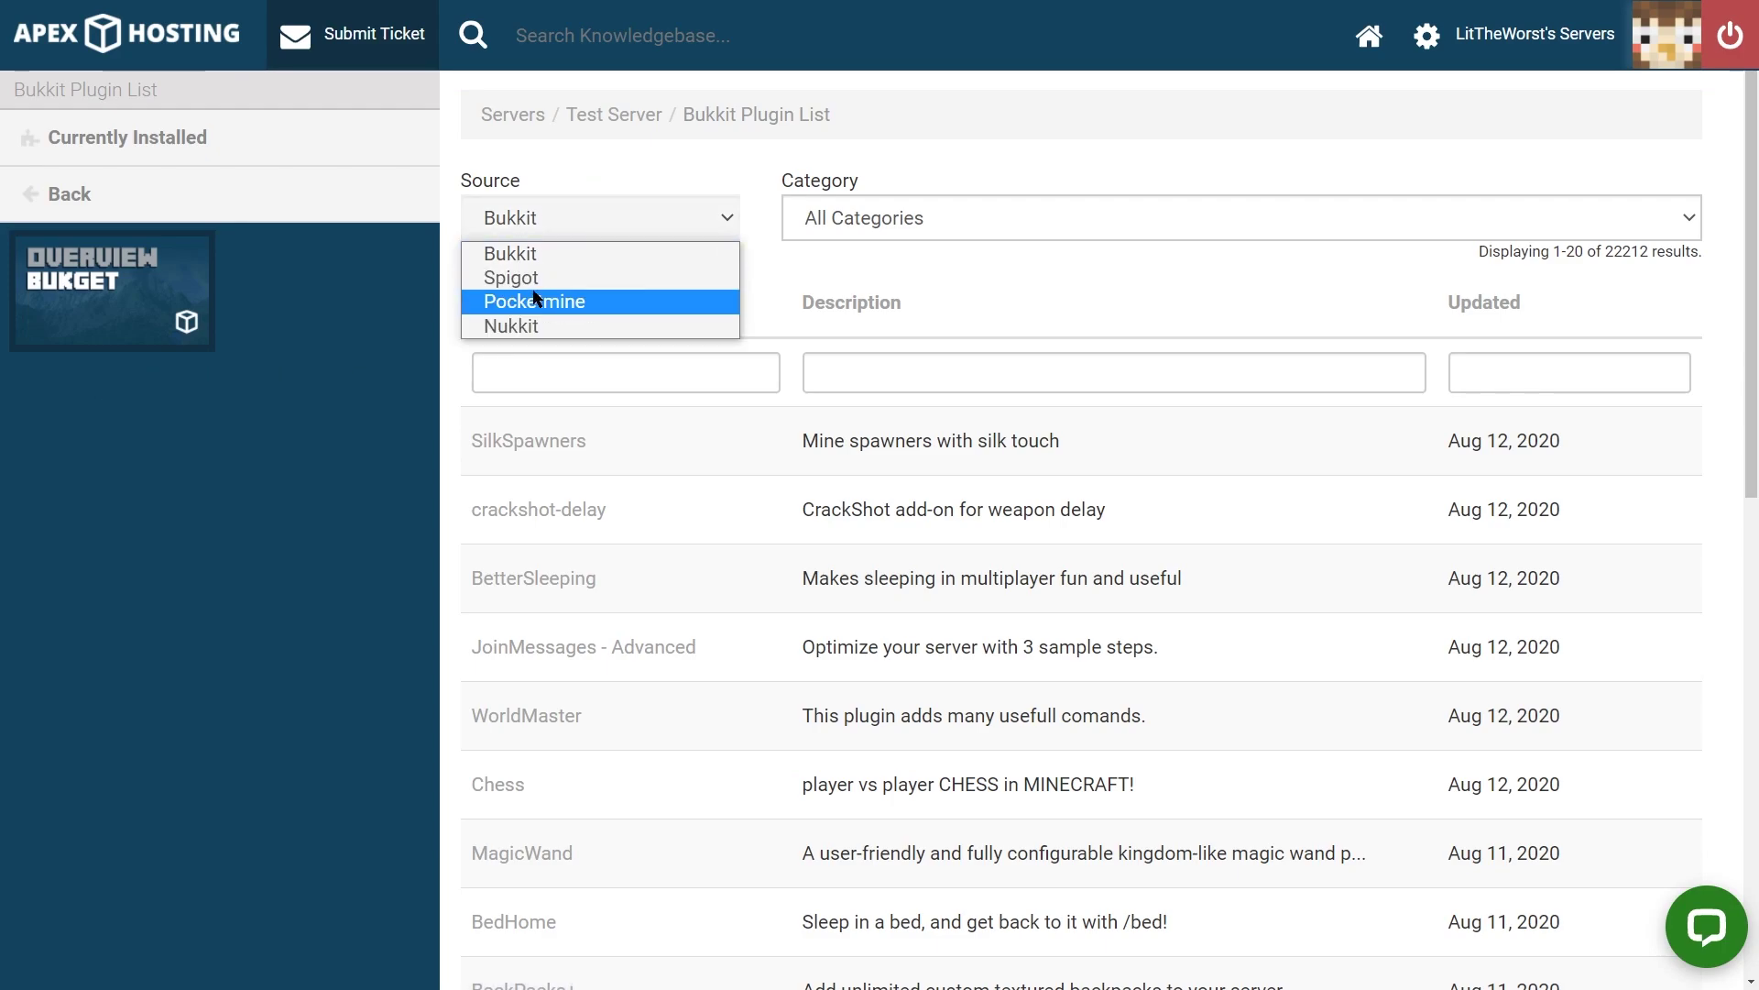
click(511, 276)
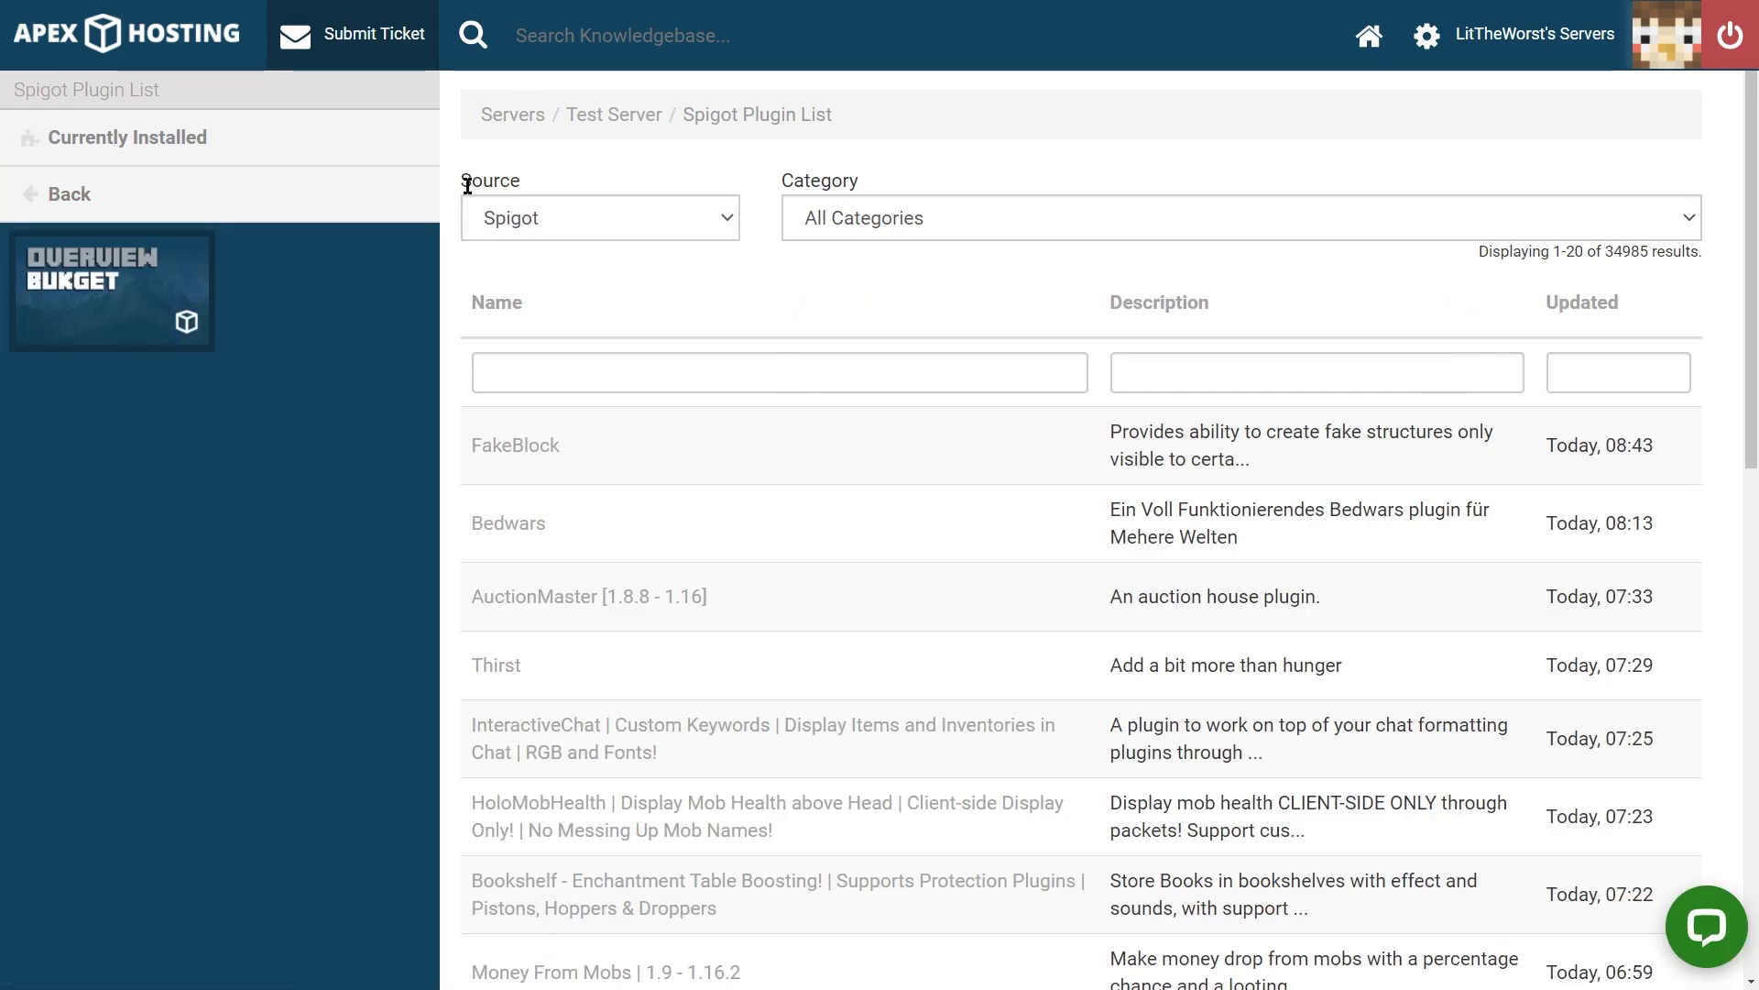
drag(473, 181, 523, 180)
click(514, 218)
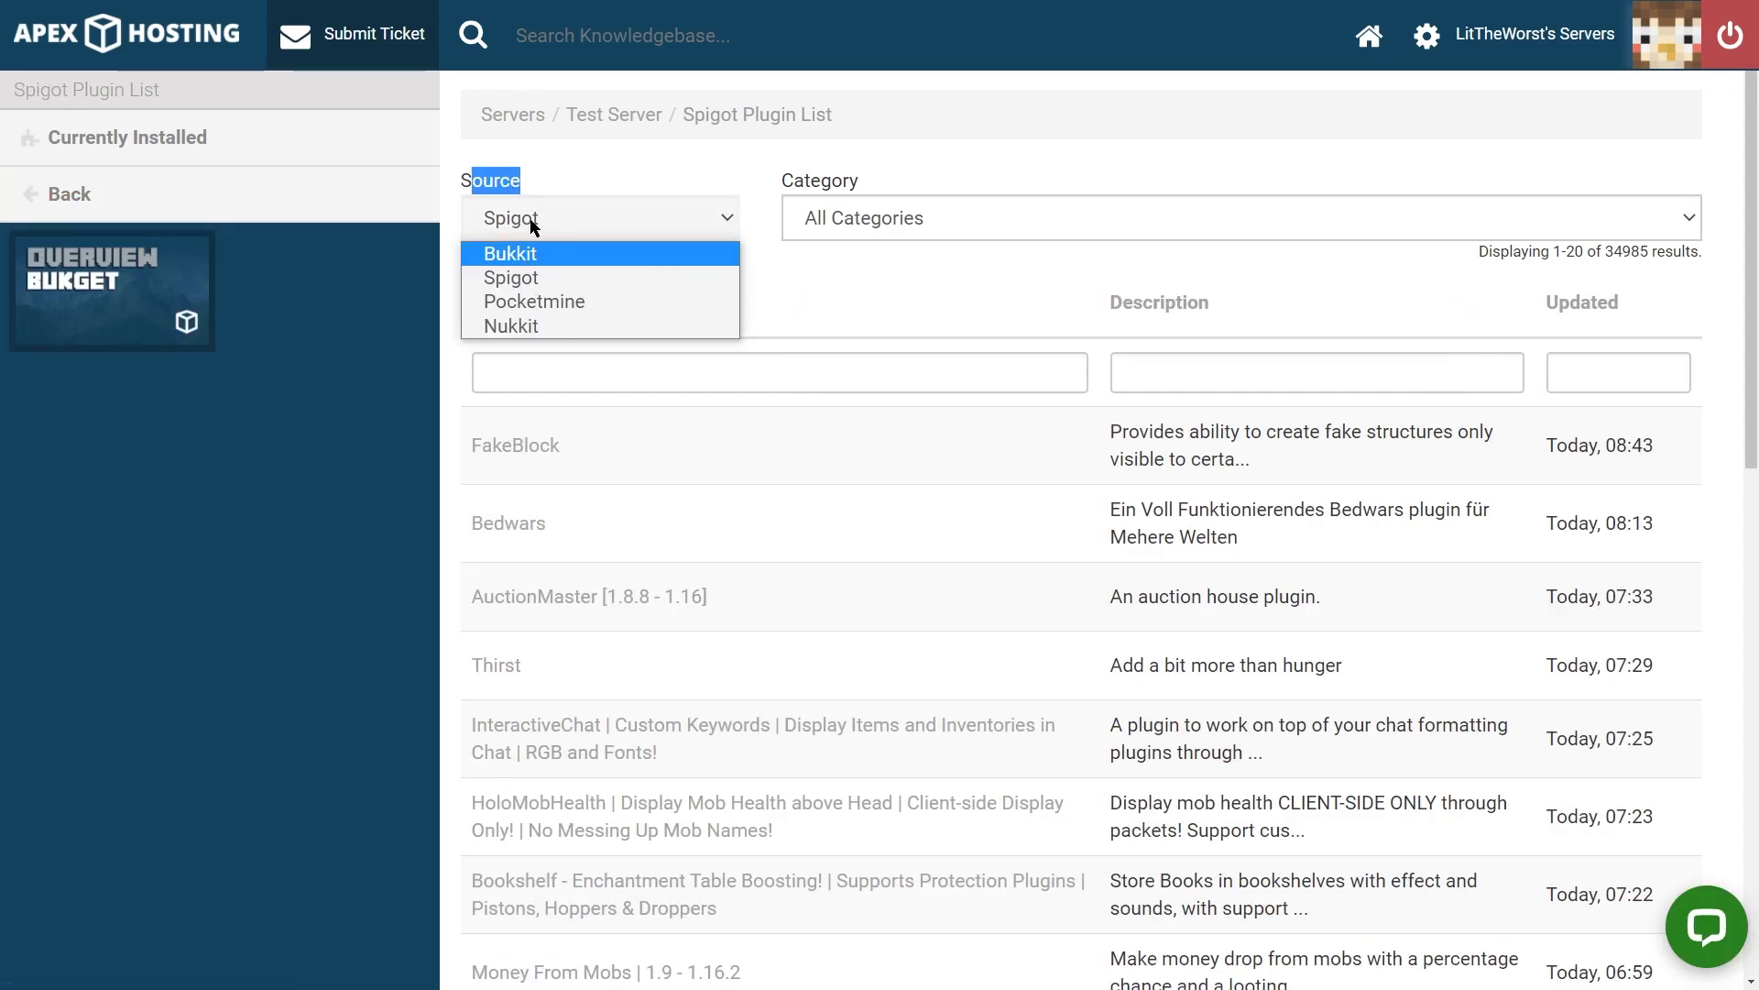
click(529, 219)
click(510, 176)
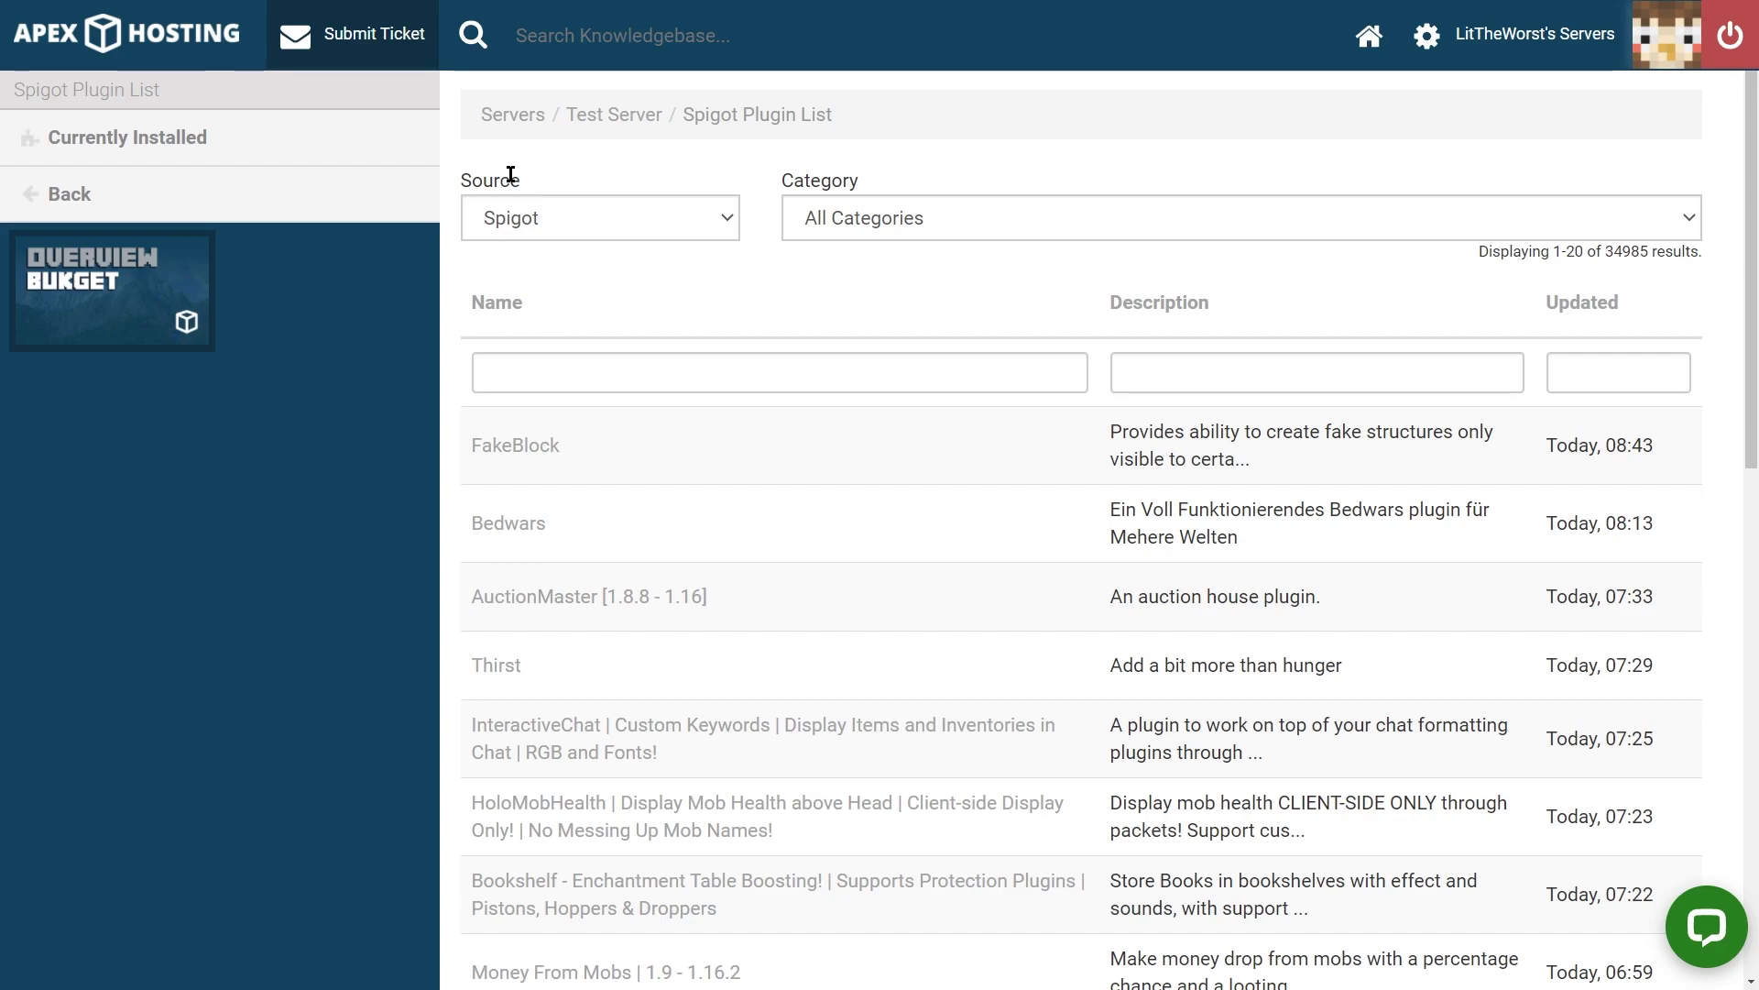
click(630, 387)
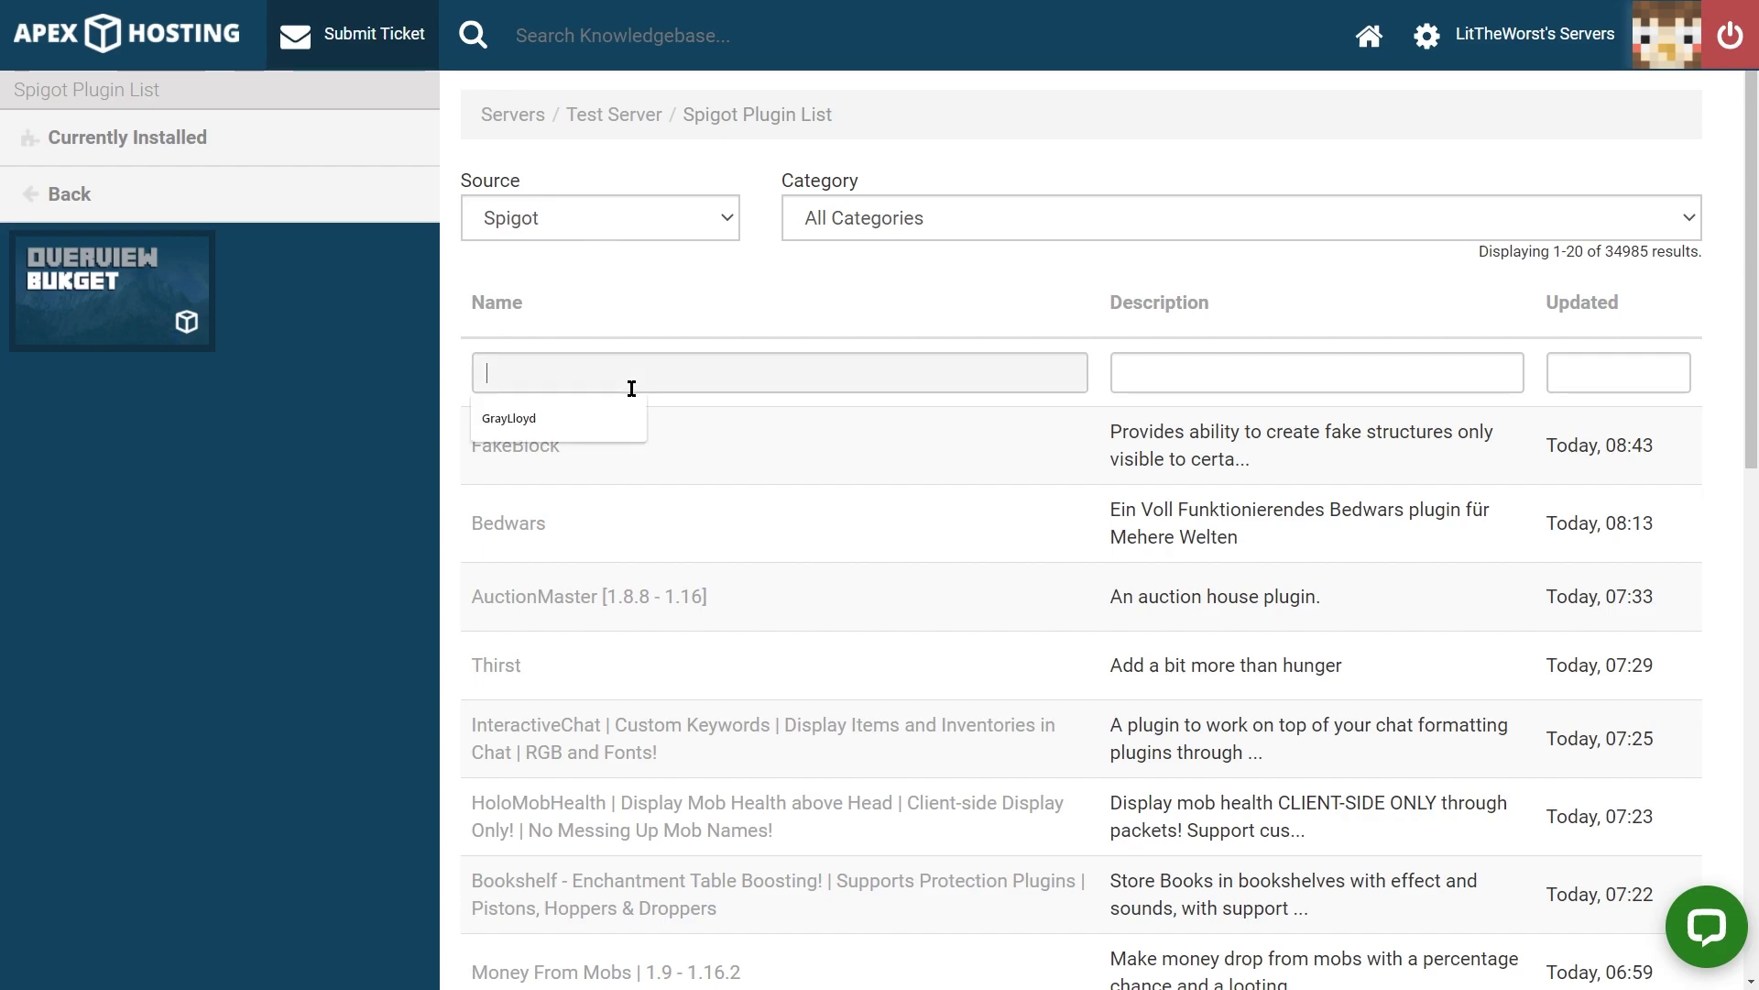
text(skinsrestorer)
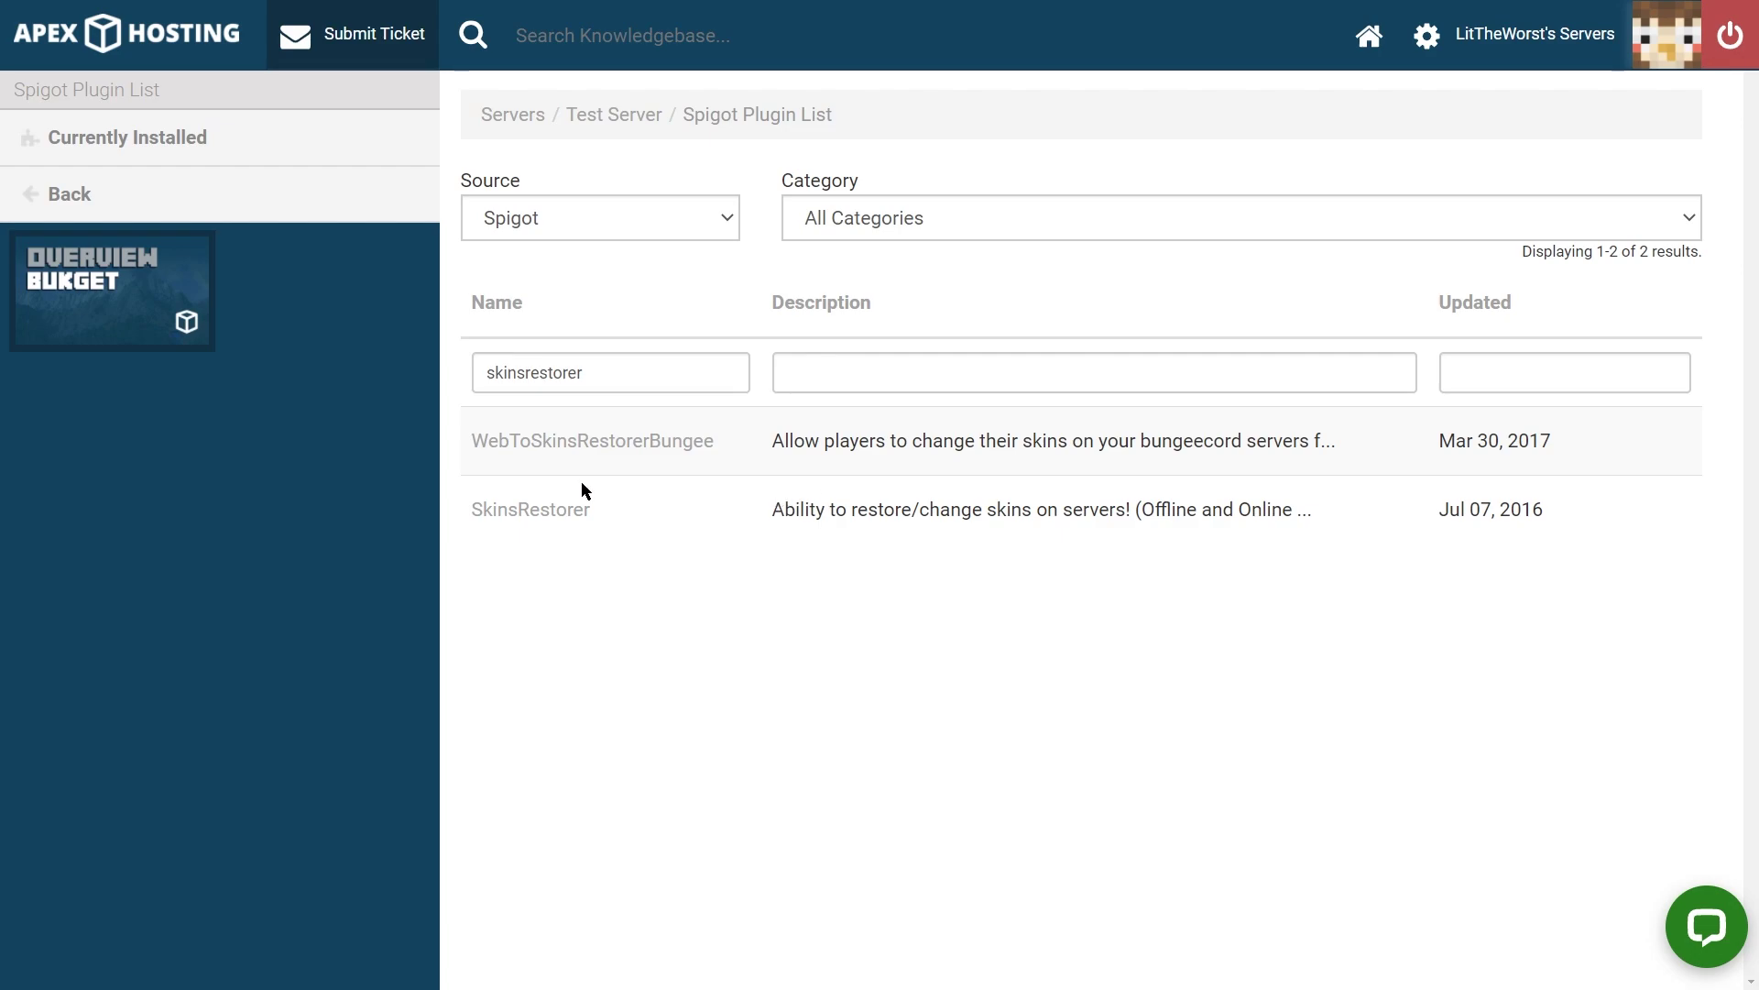
Step: Open the SkinsRestorer plugin entry and check its 1.15 compatibility row
click(507, 513)
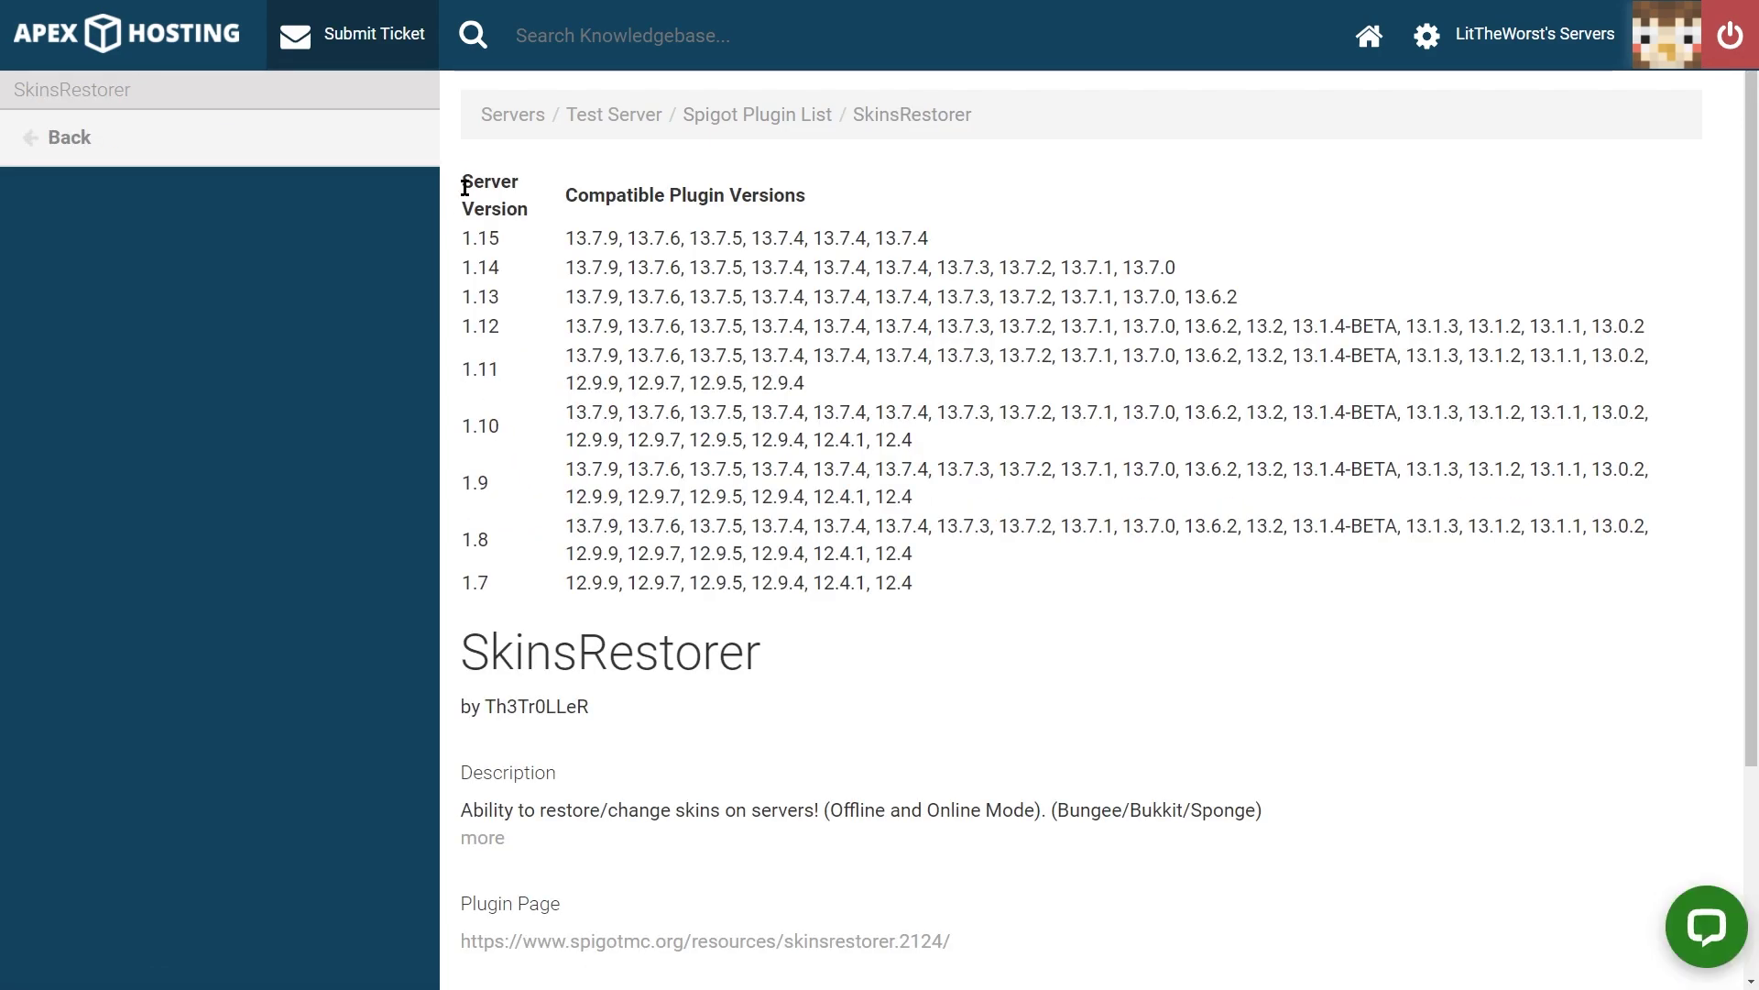
drag(464, 235, 609, 232)
click(476, 240)
click(471, 240)
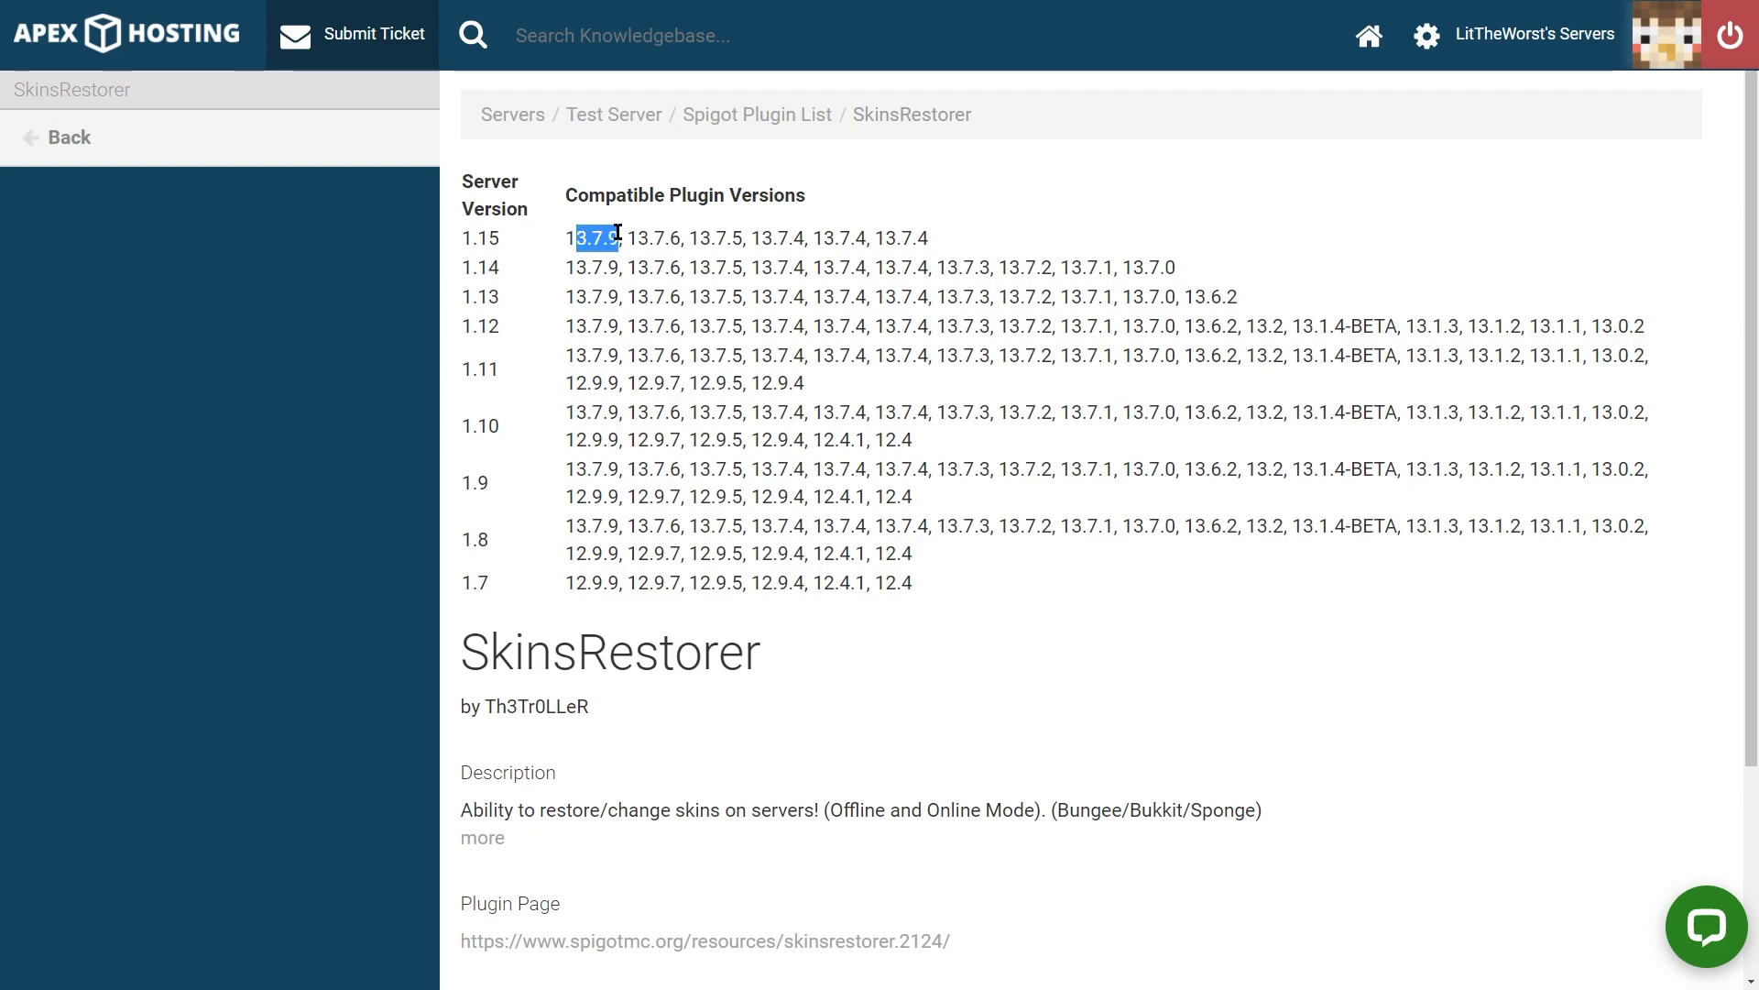
click(618, 232)
scroll(569, 303, down, 2)
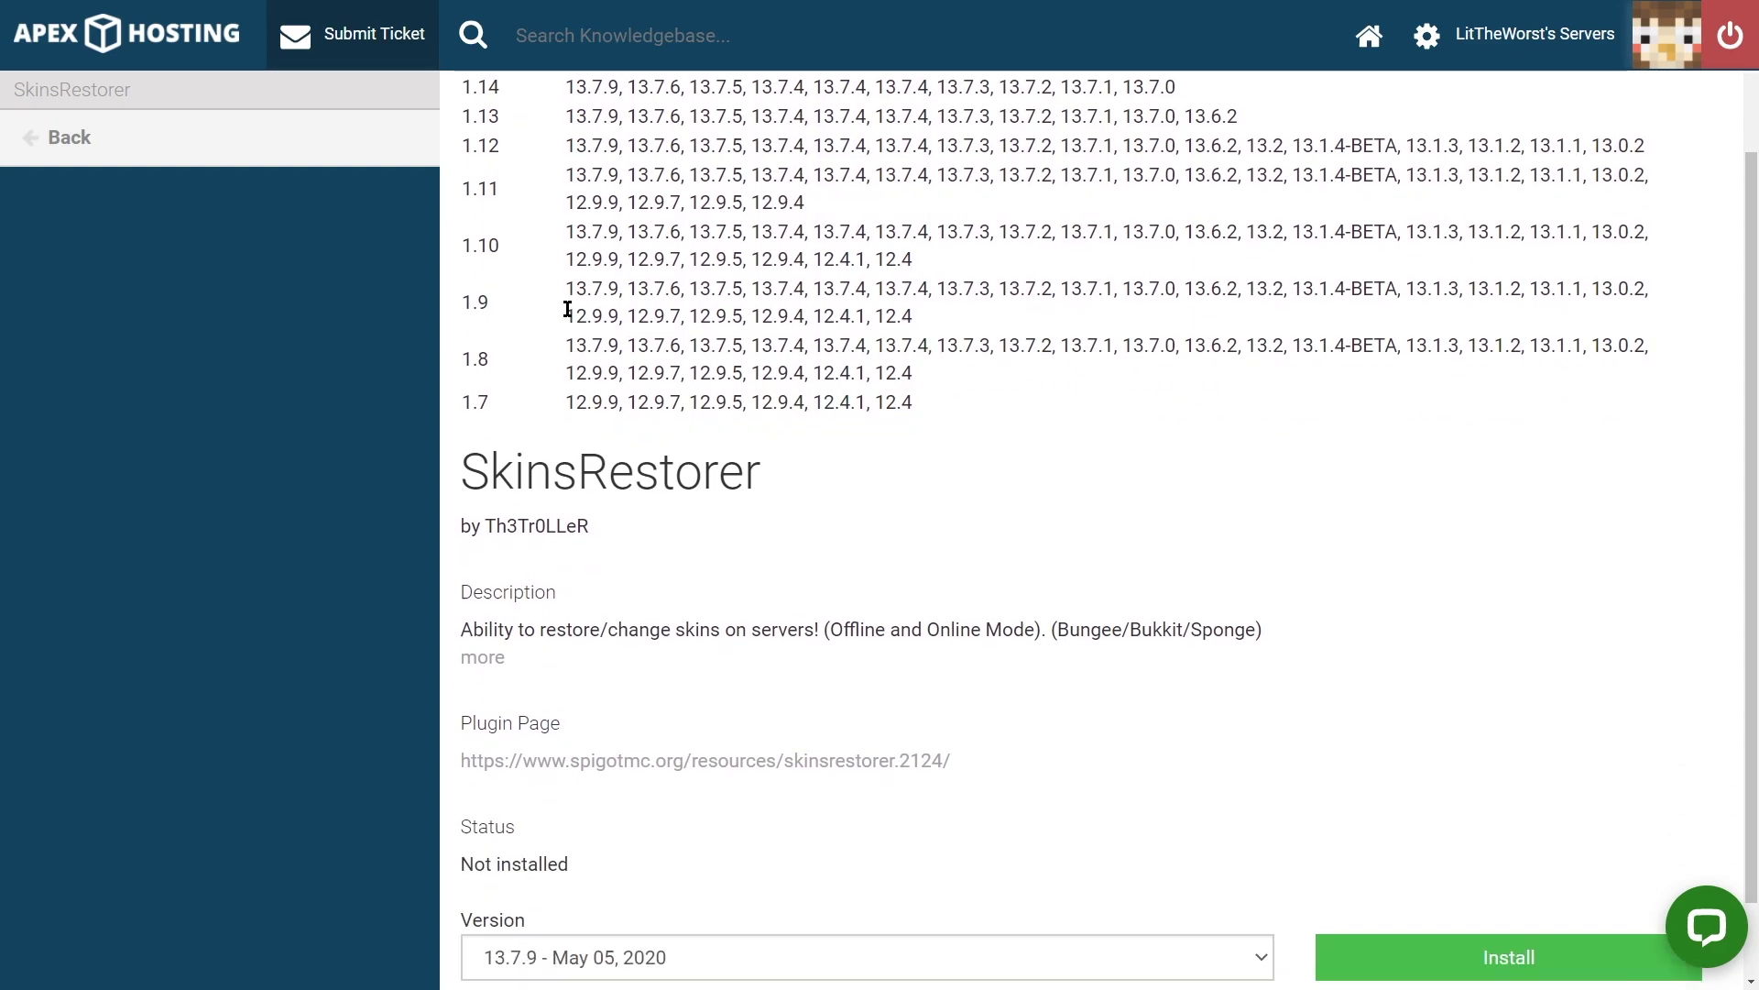
scroll(567, 309, down, 1)
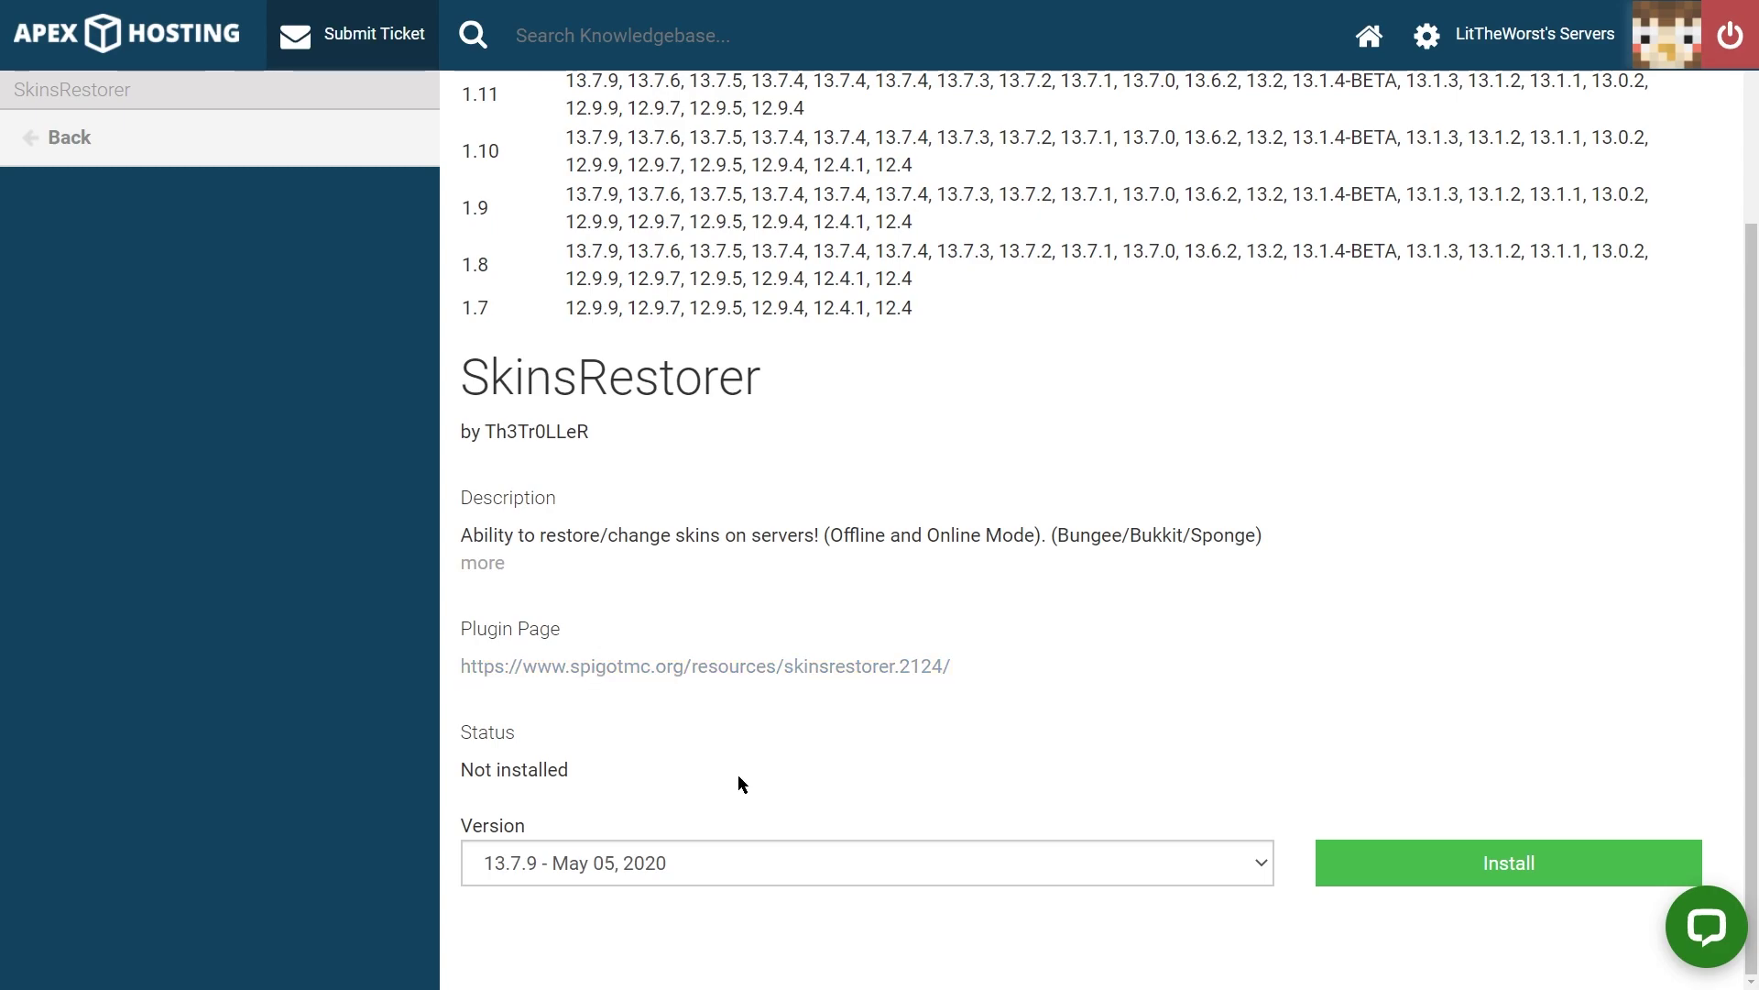
Step: Install SkinsRestorer on the Test Server and return to the compatibility table
click(1402, 877)
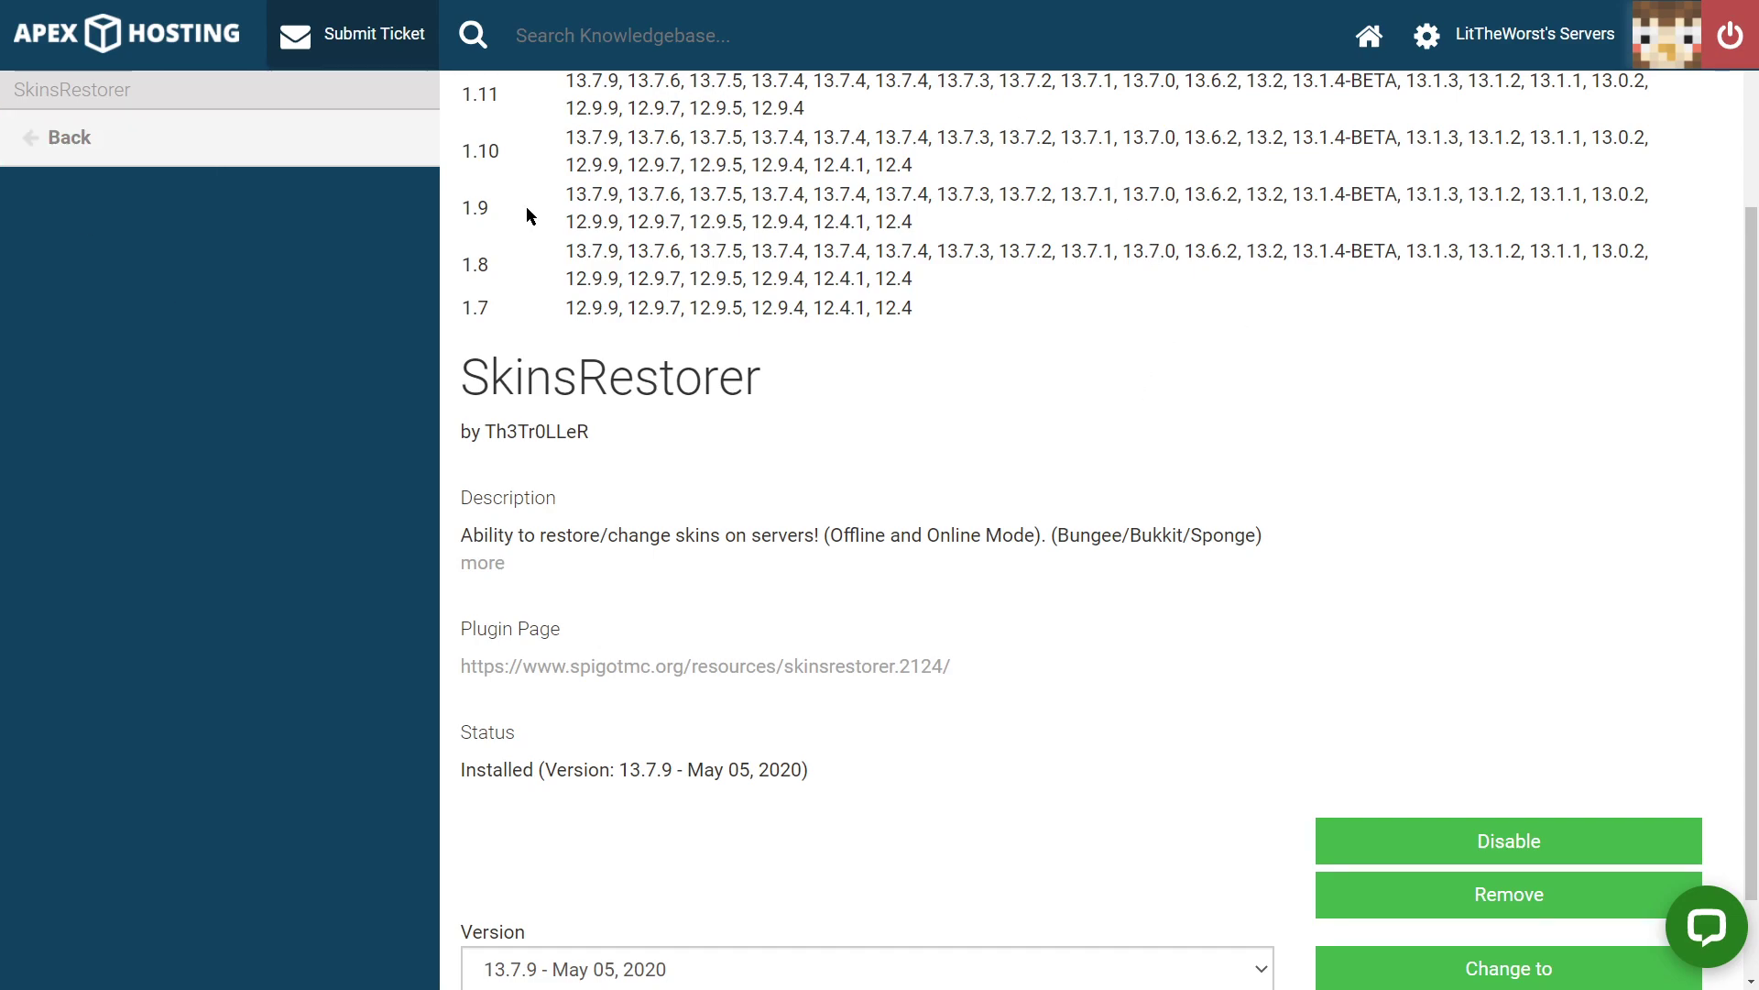
scroll(1347, 761, down, 1)
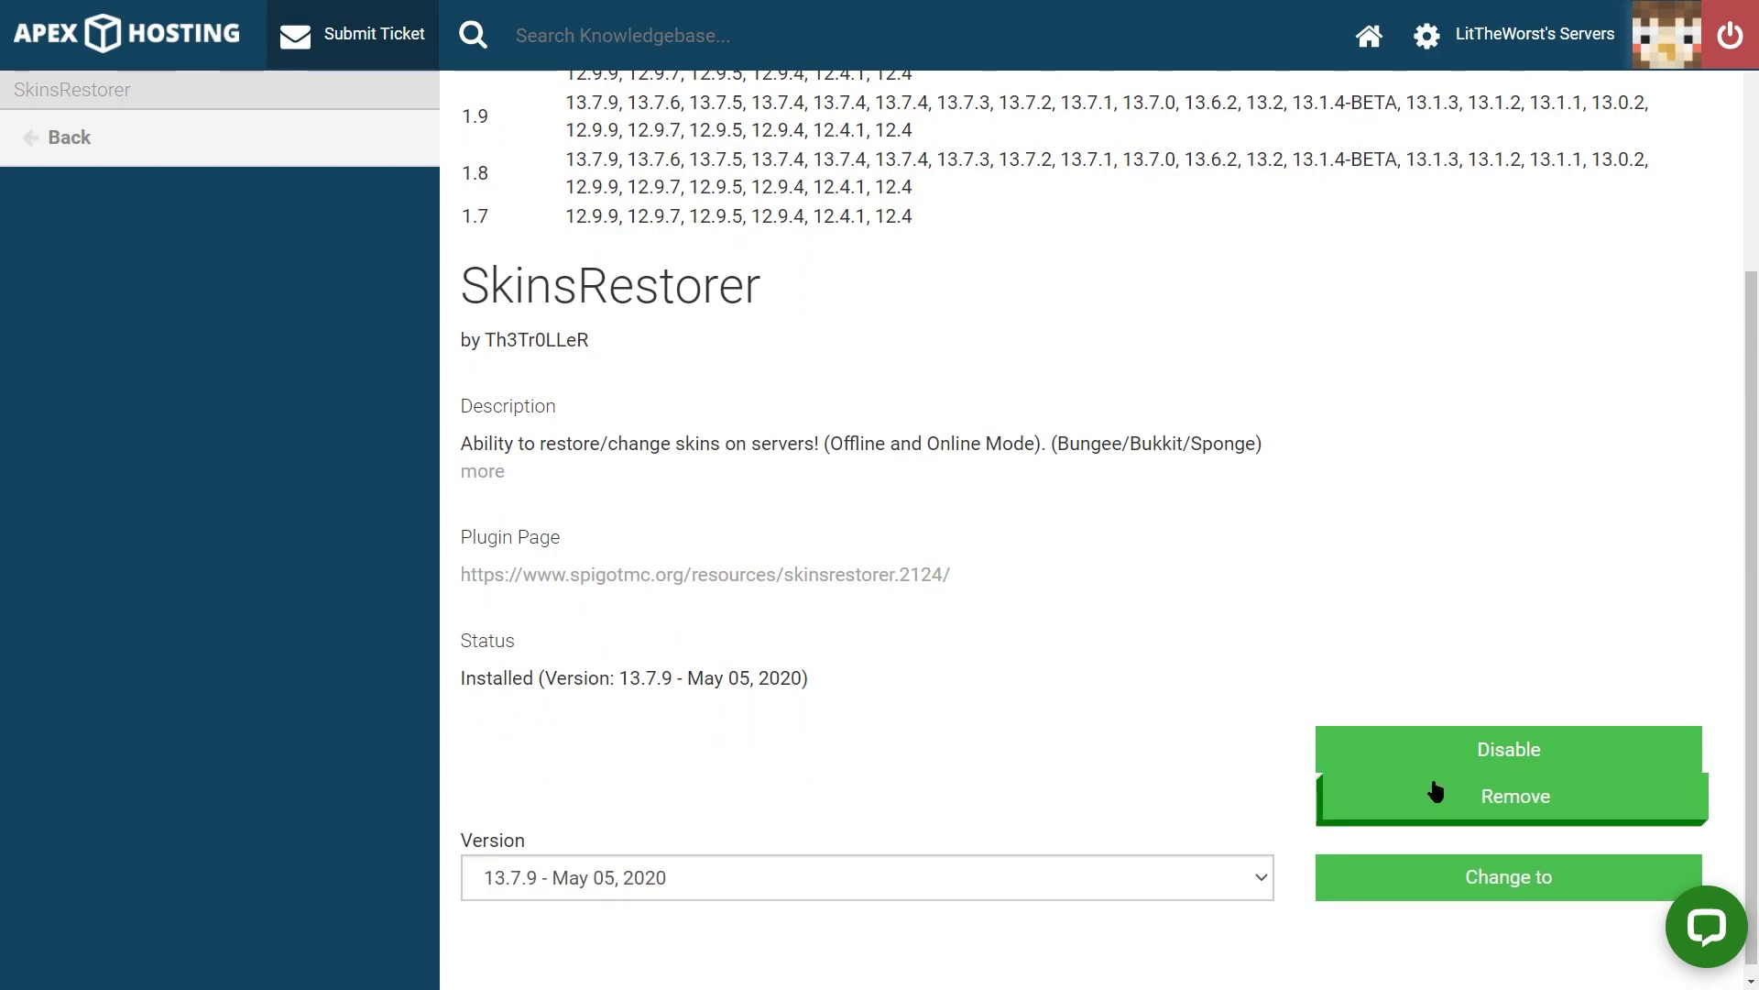
scroll(932, 658, up, 4)
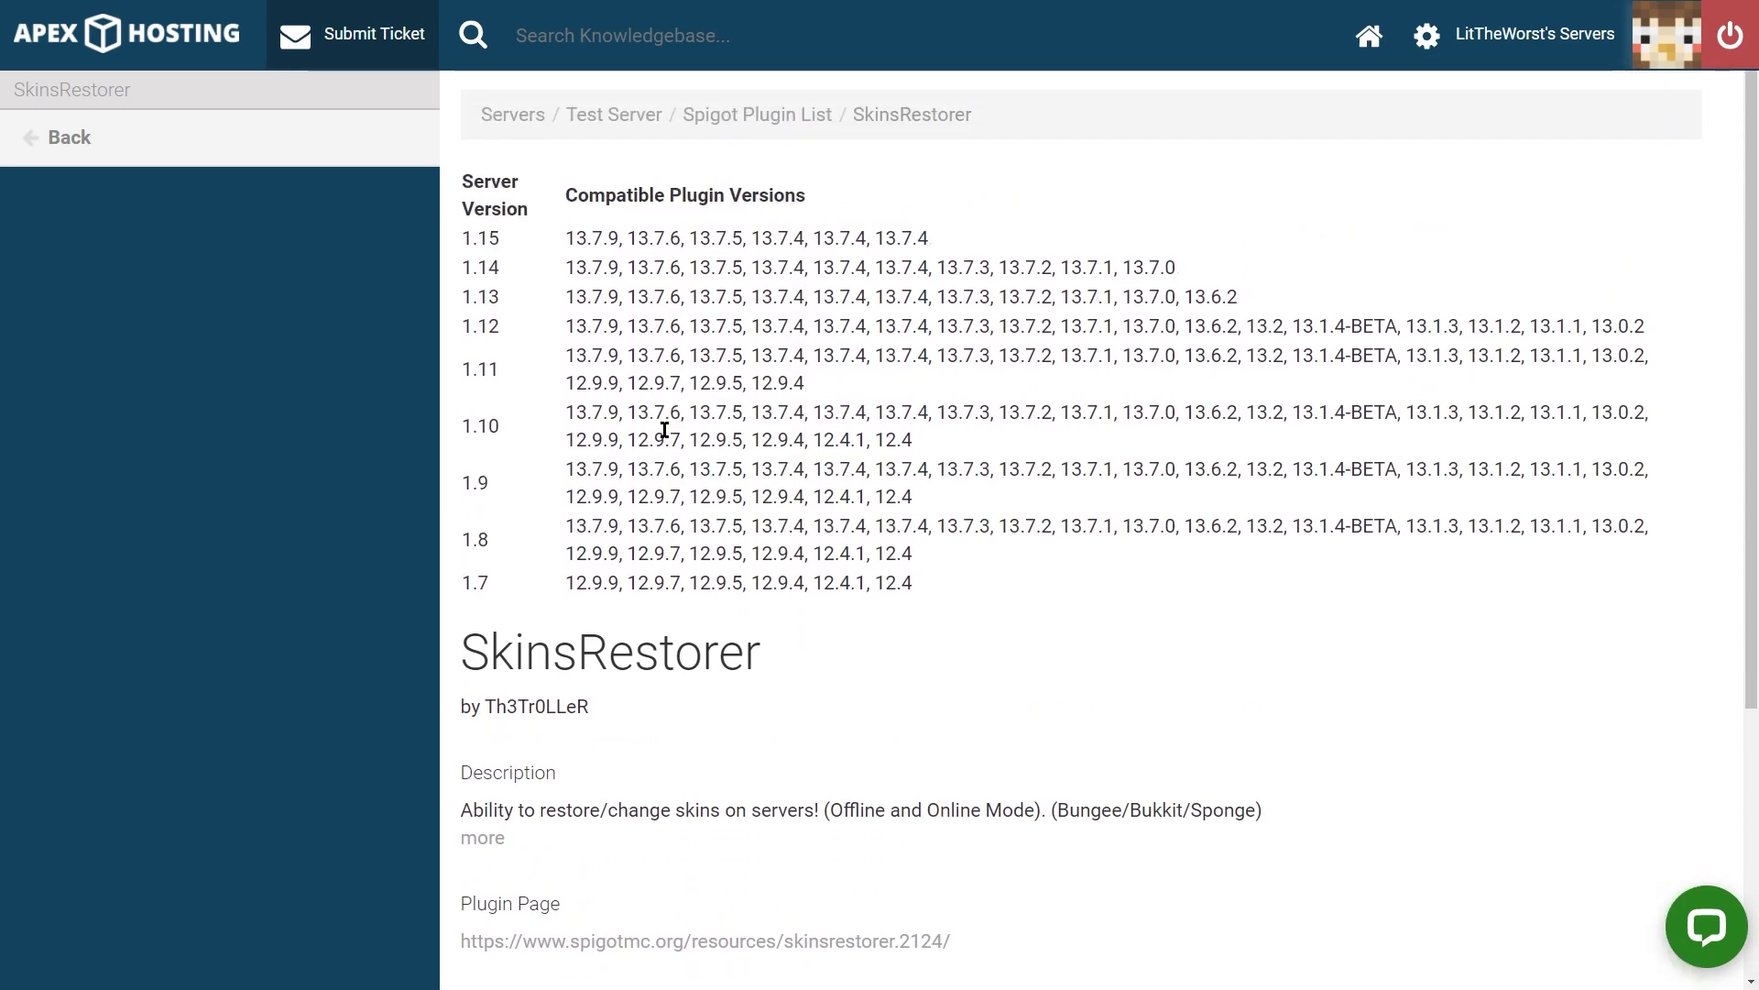
Step: Start the Test Server and run 'pl' in its console, confirming SkinsRestorer is loaded
click(612, 122)
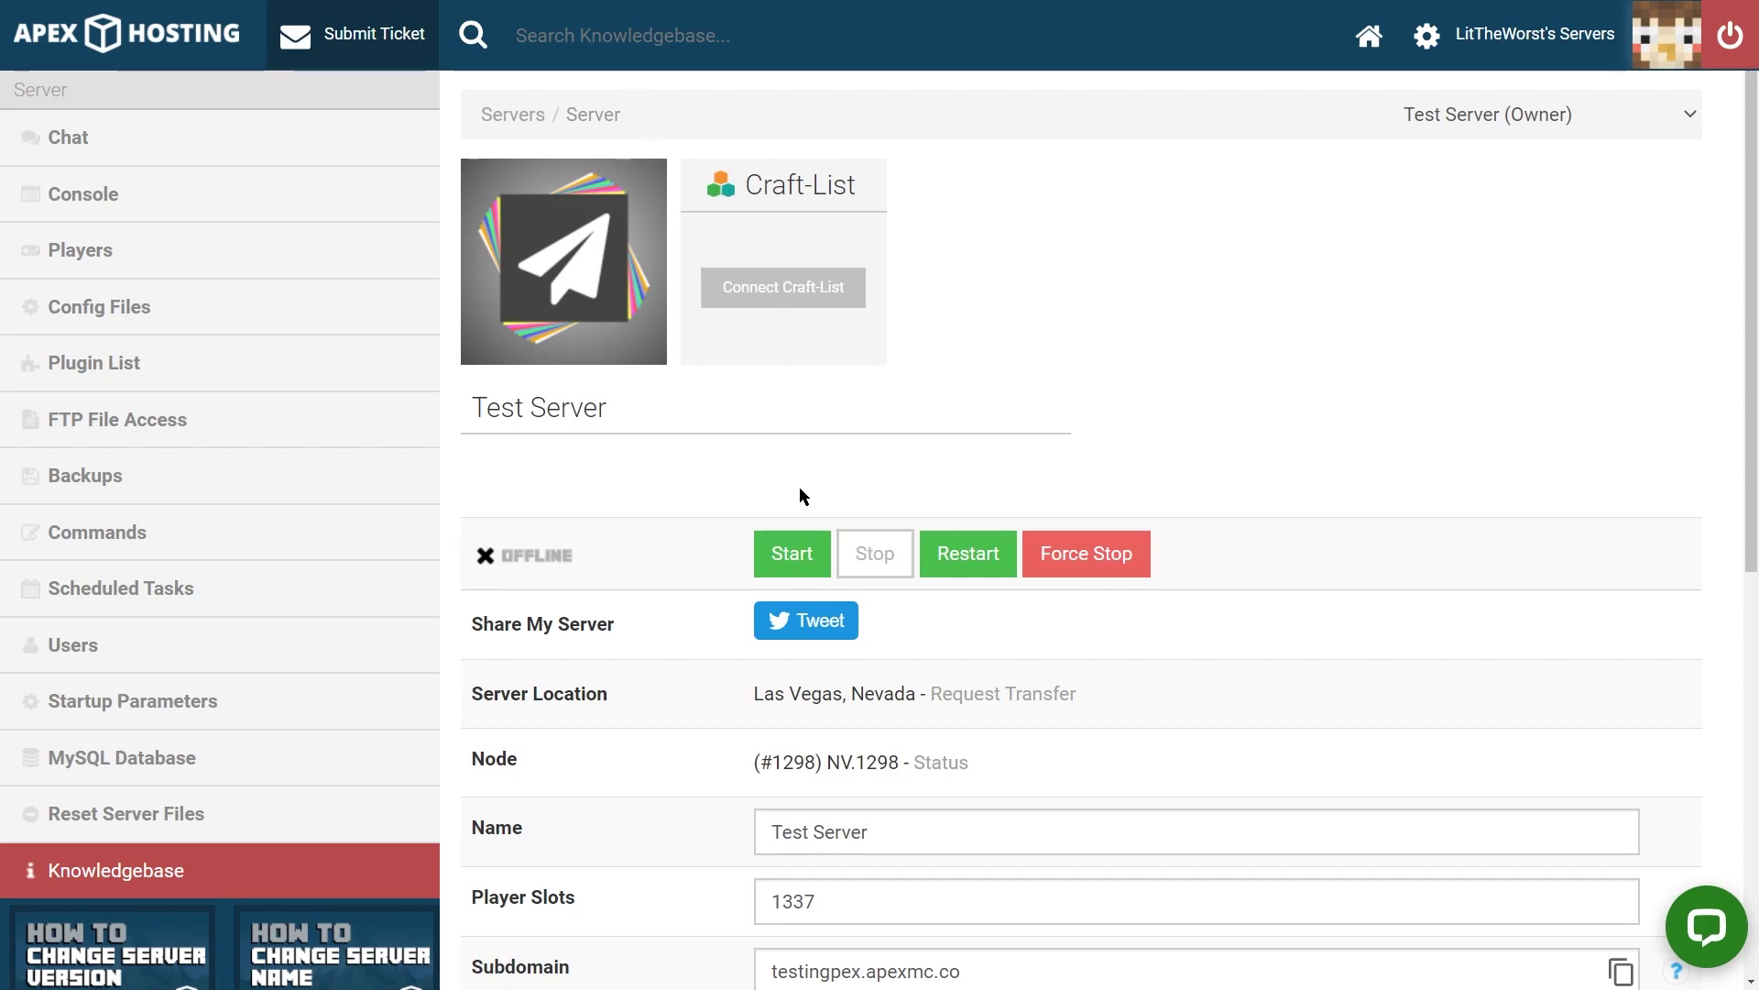
click(790, 554)
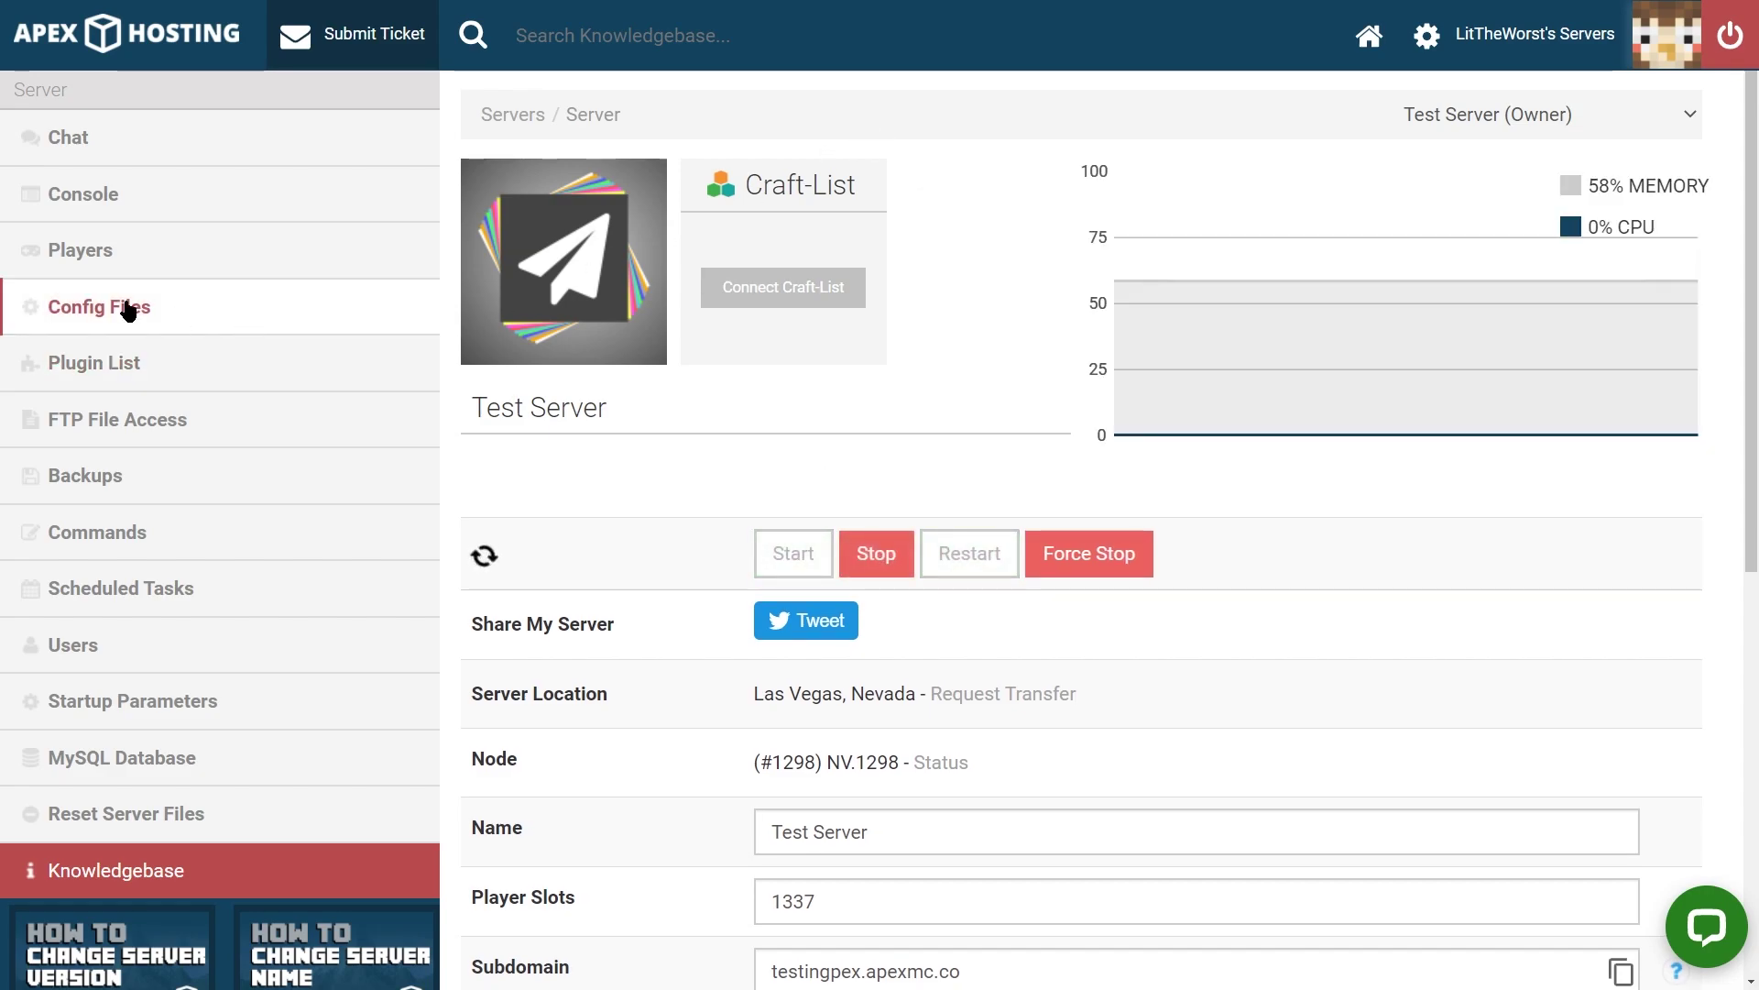
click(143, 218)
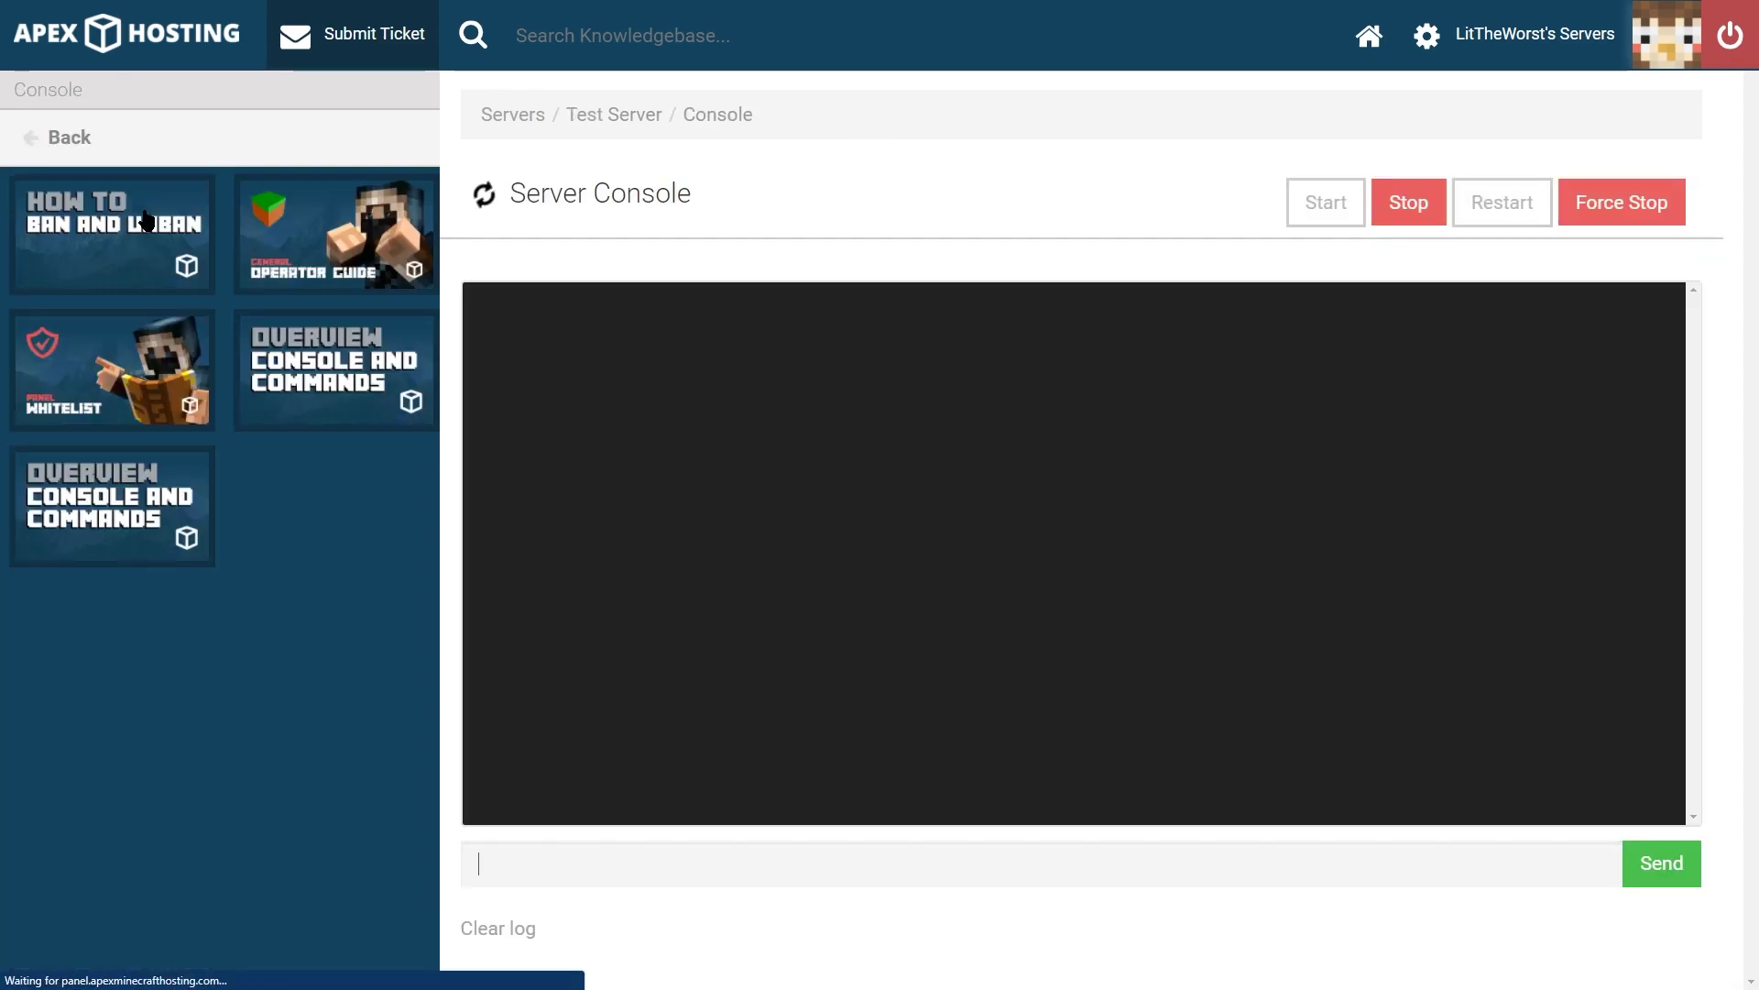
click(835, 841)
text(pl)
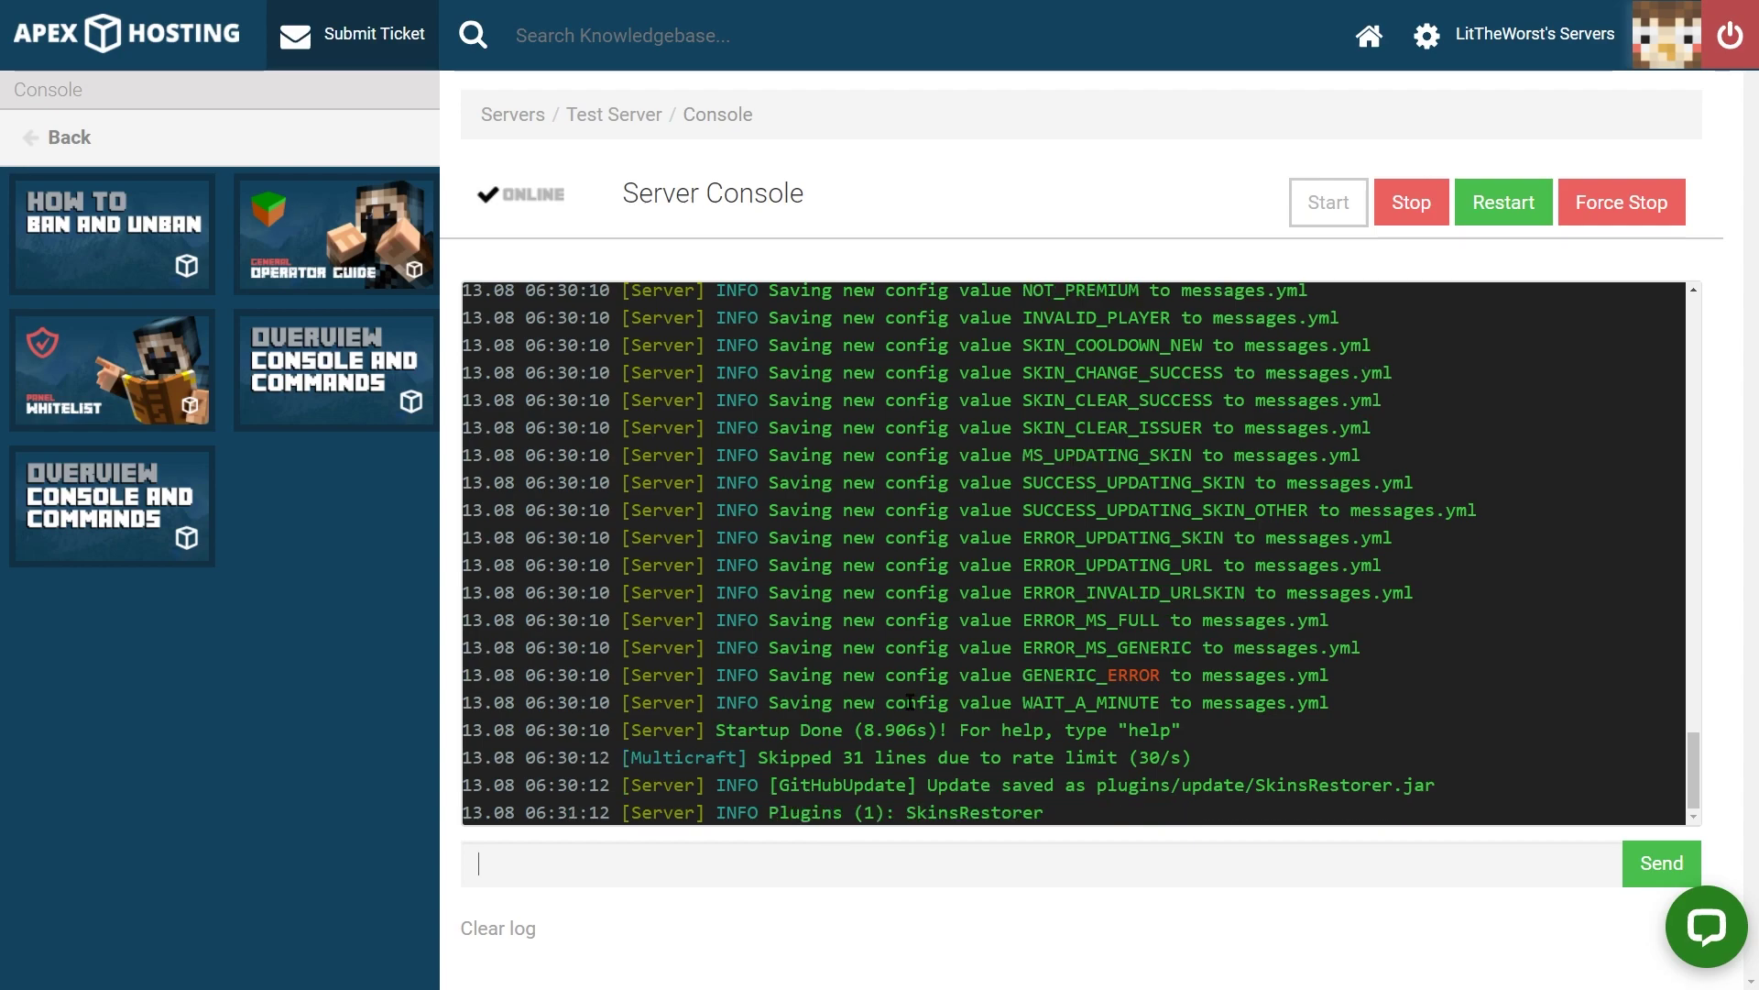
drag(1061, 814, 903, 812)
click(902, 812)
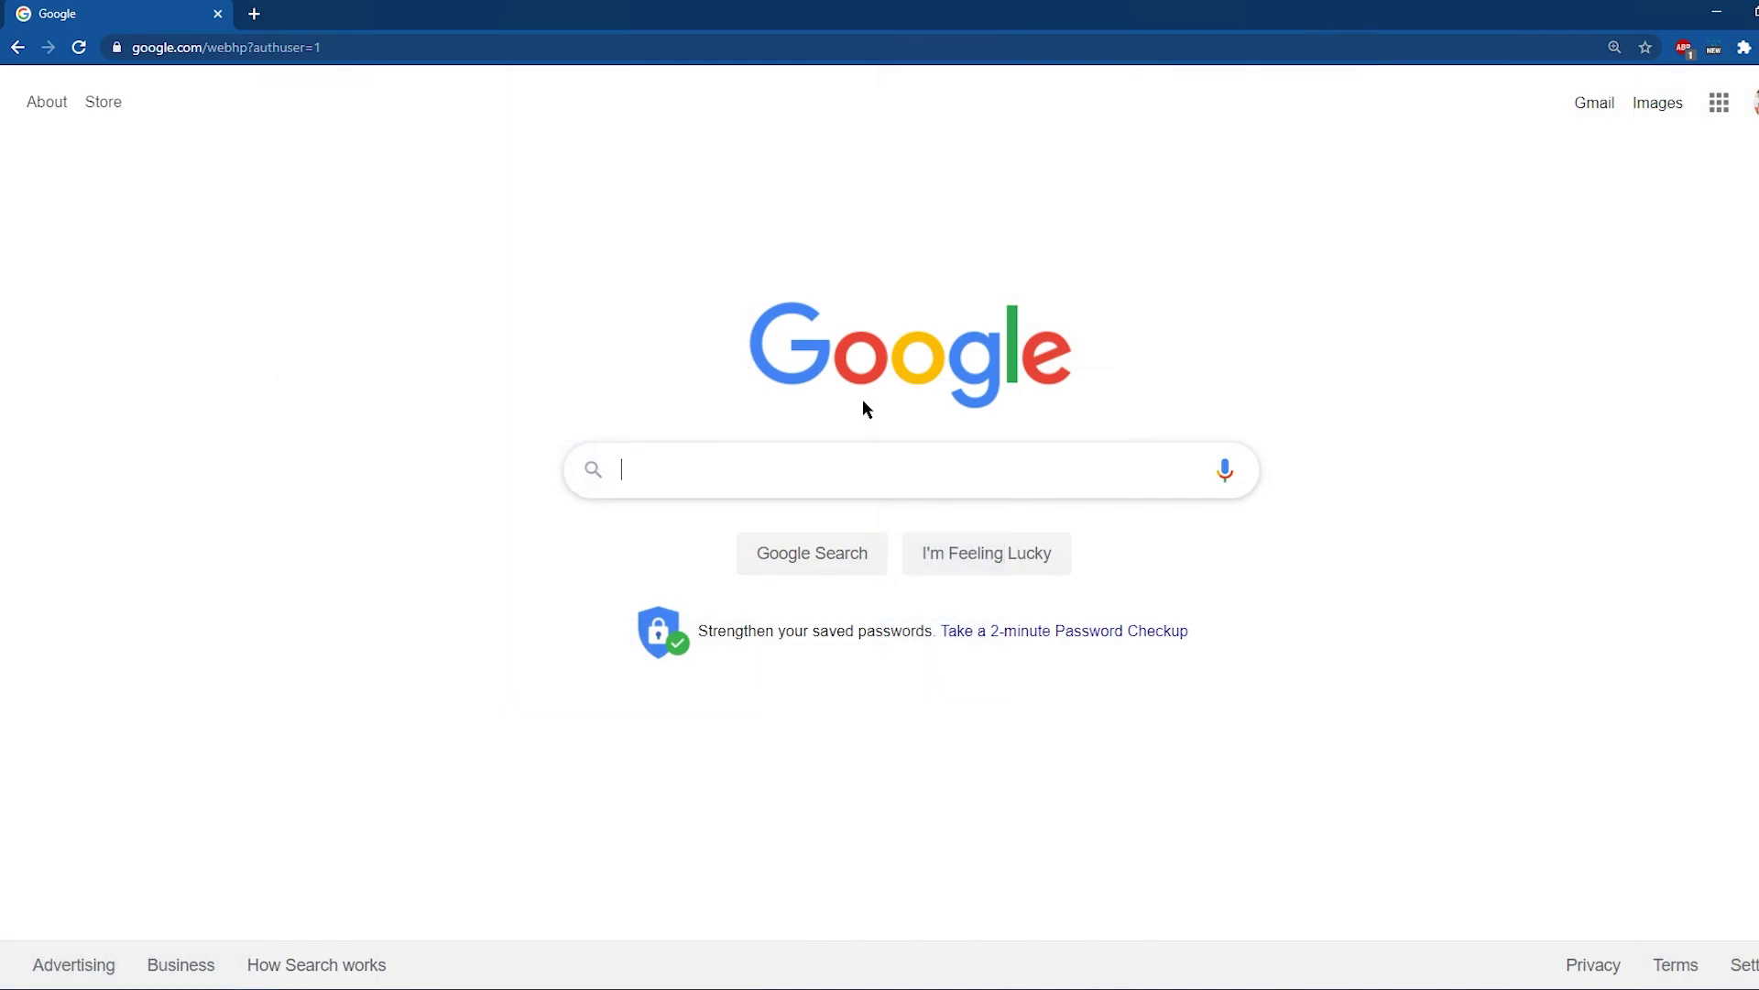
Step: Search Google for 'skinsrestorer' and open the SkinsRestorer result on SpigotMC
text(skins)
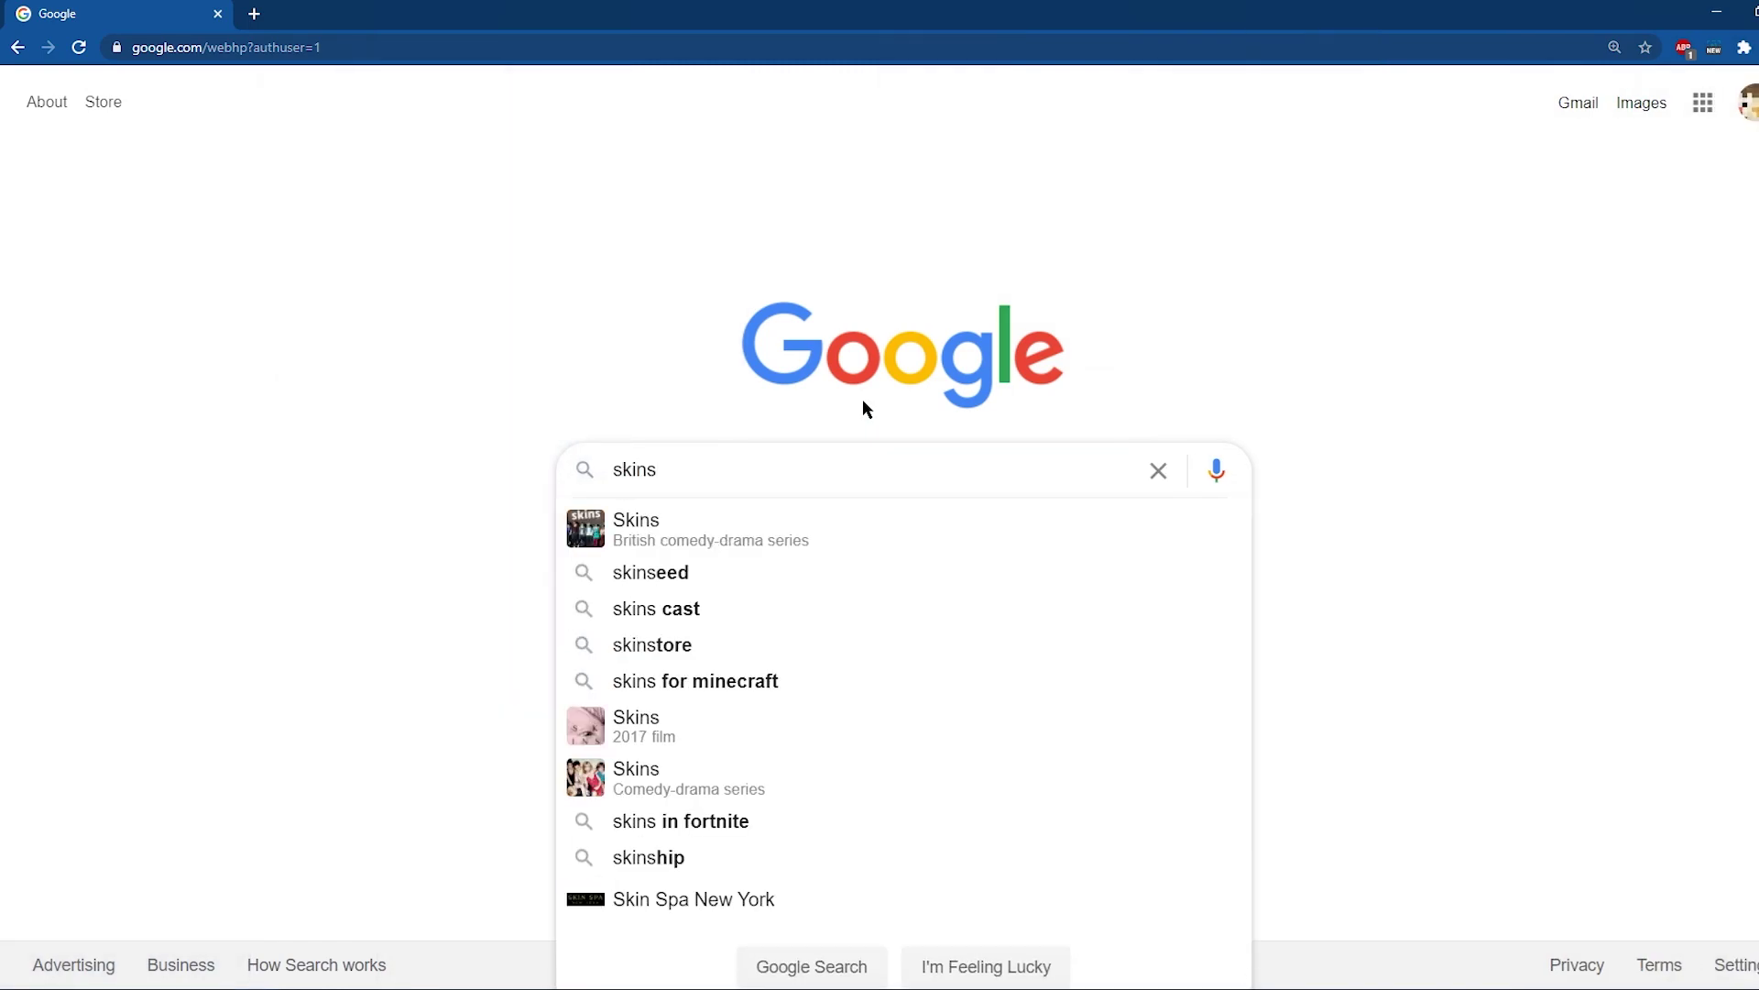
text(re)
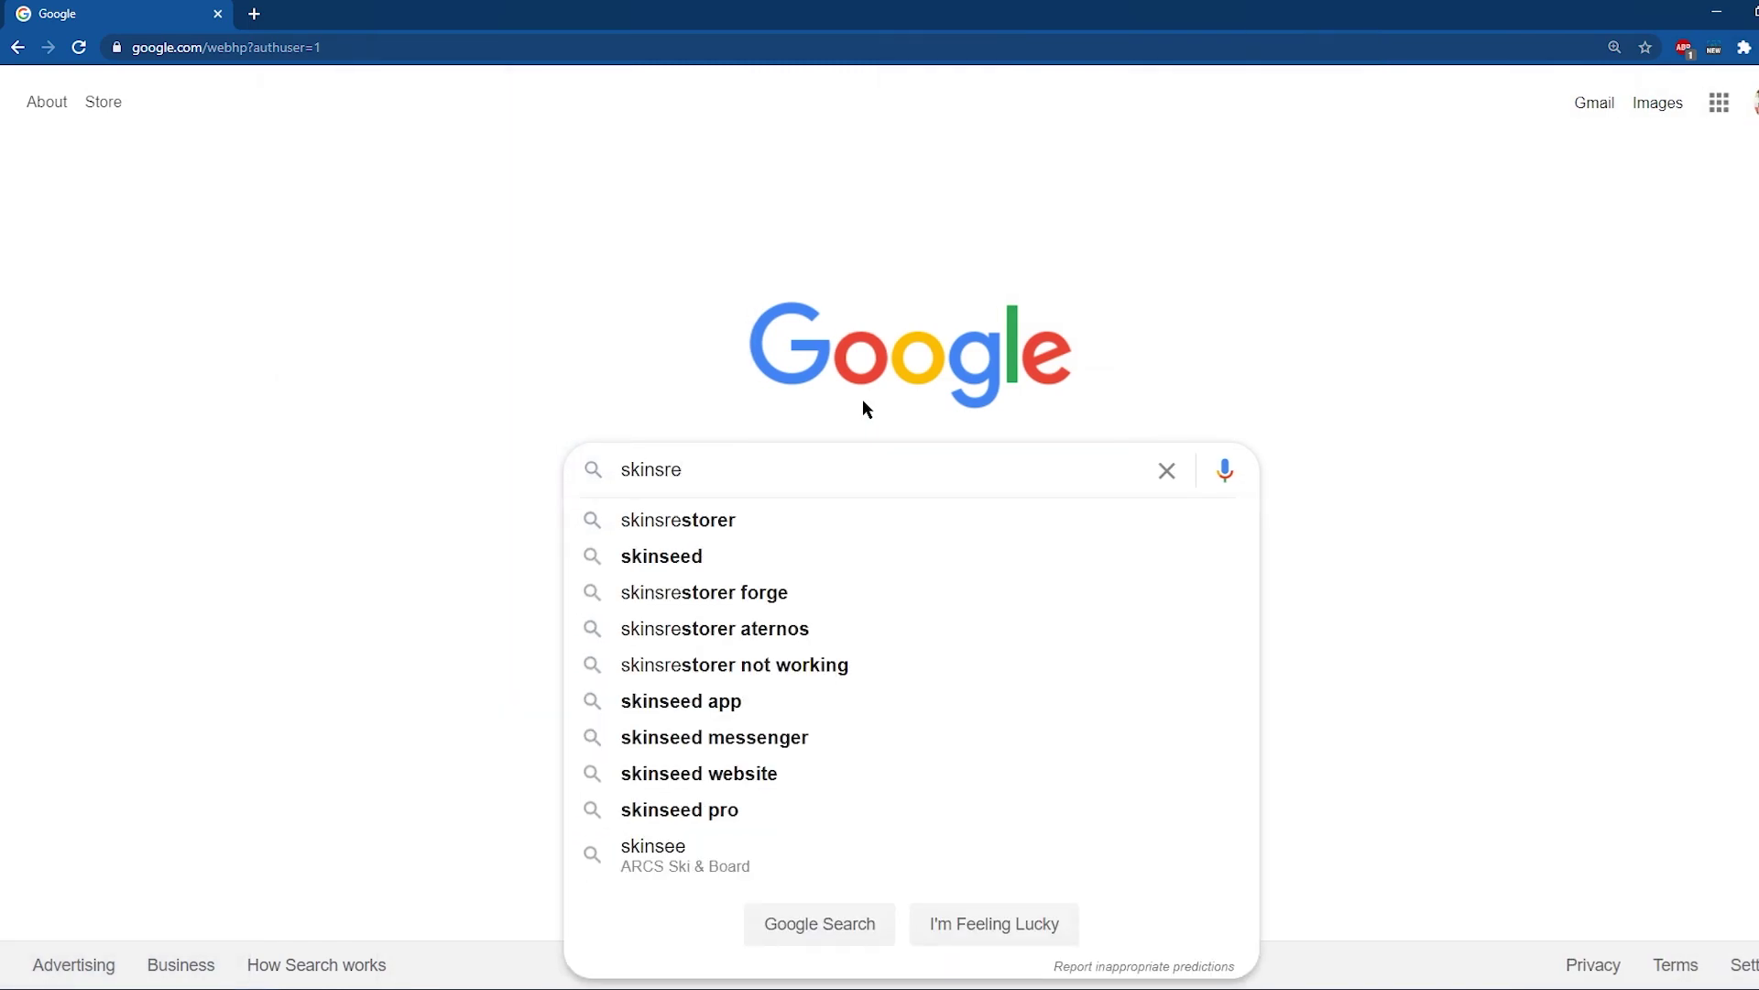
key(Down)
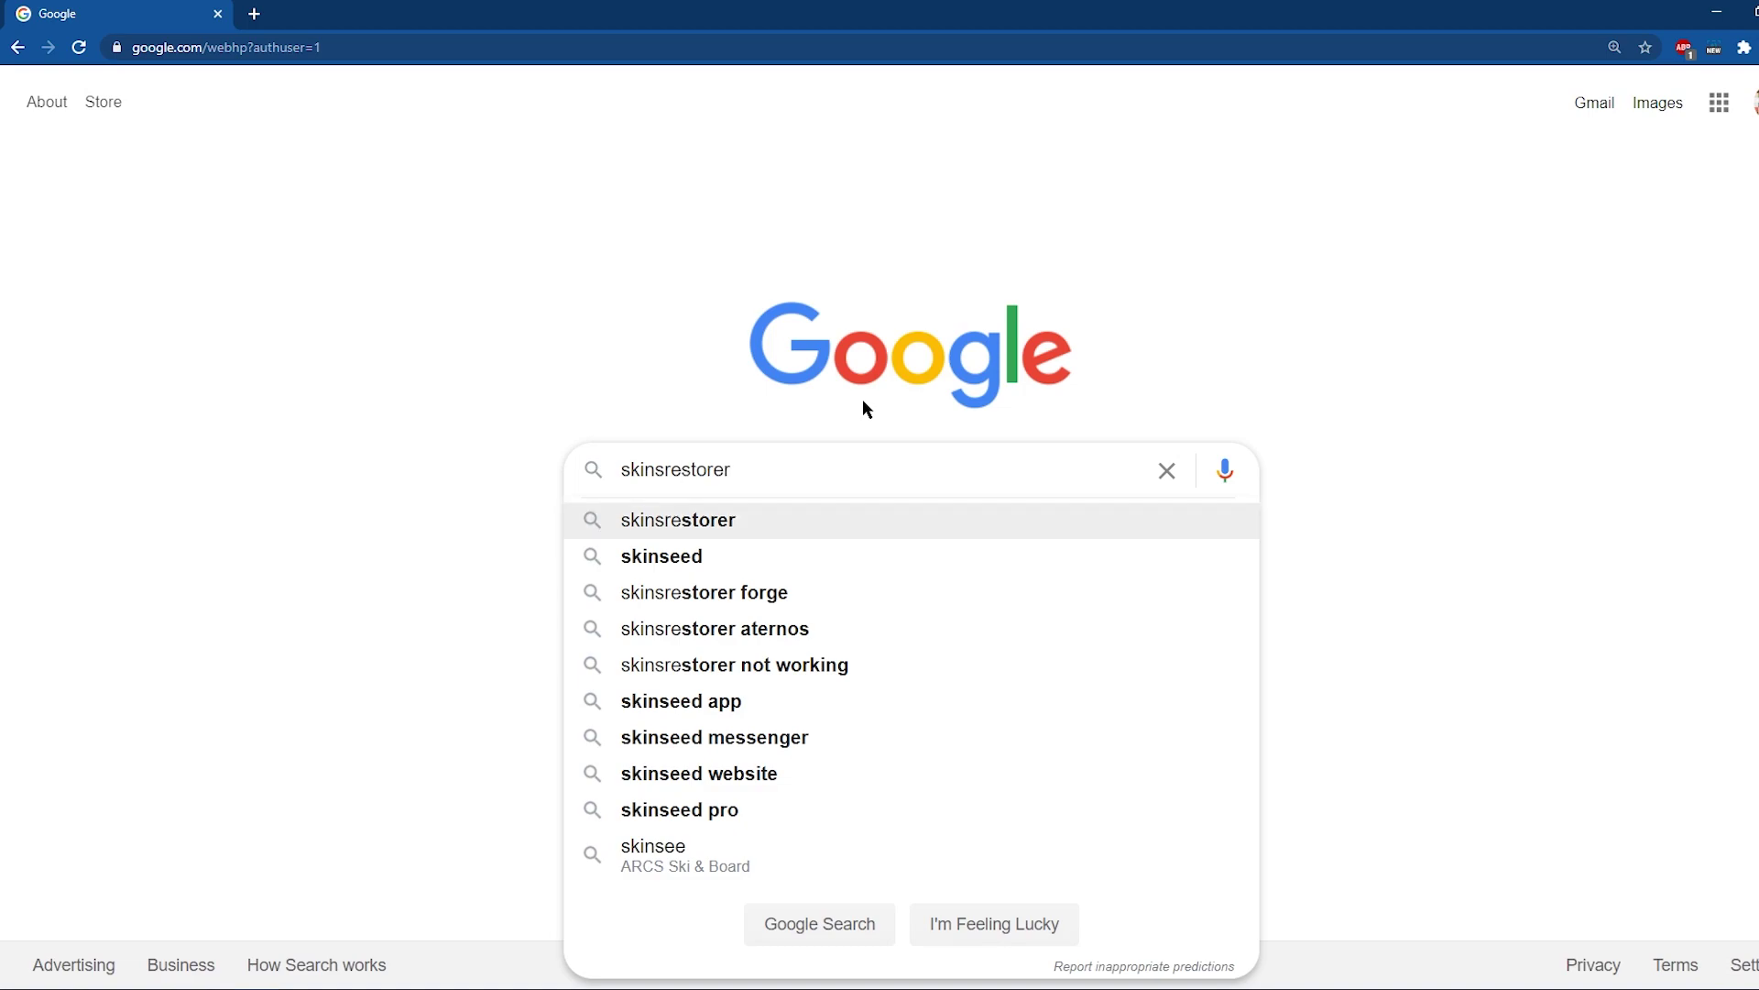
key(Return)
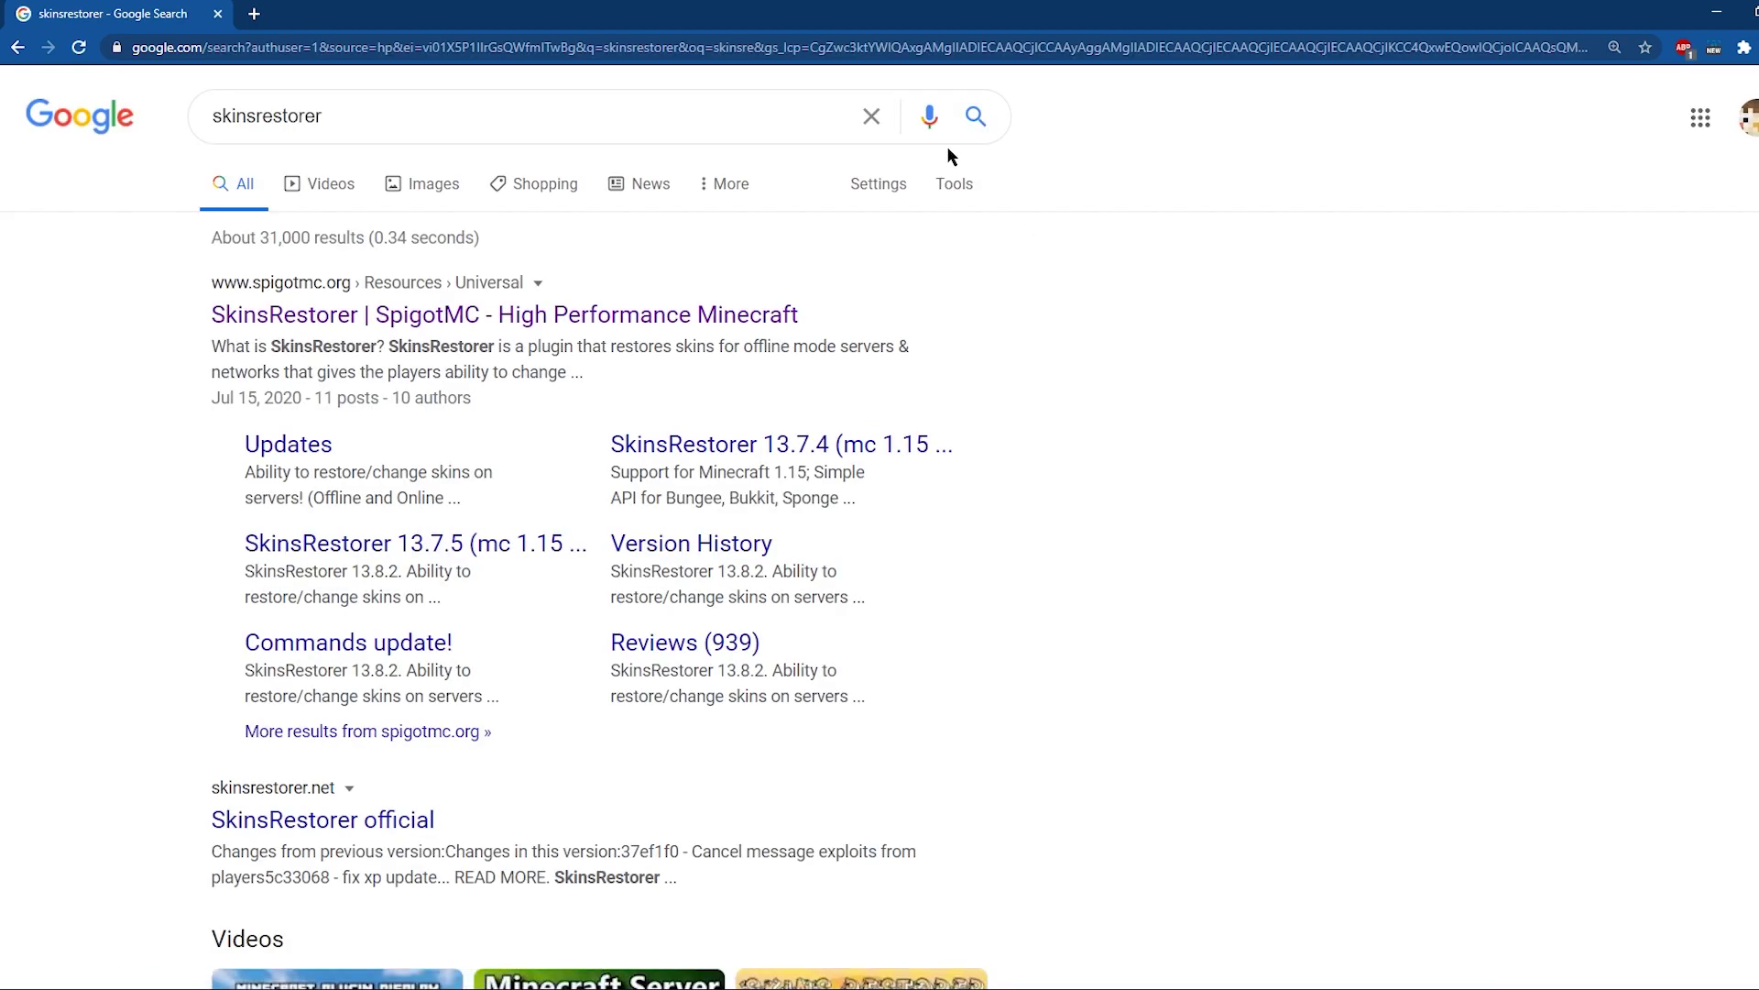
click(236, 321)
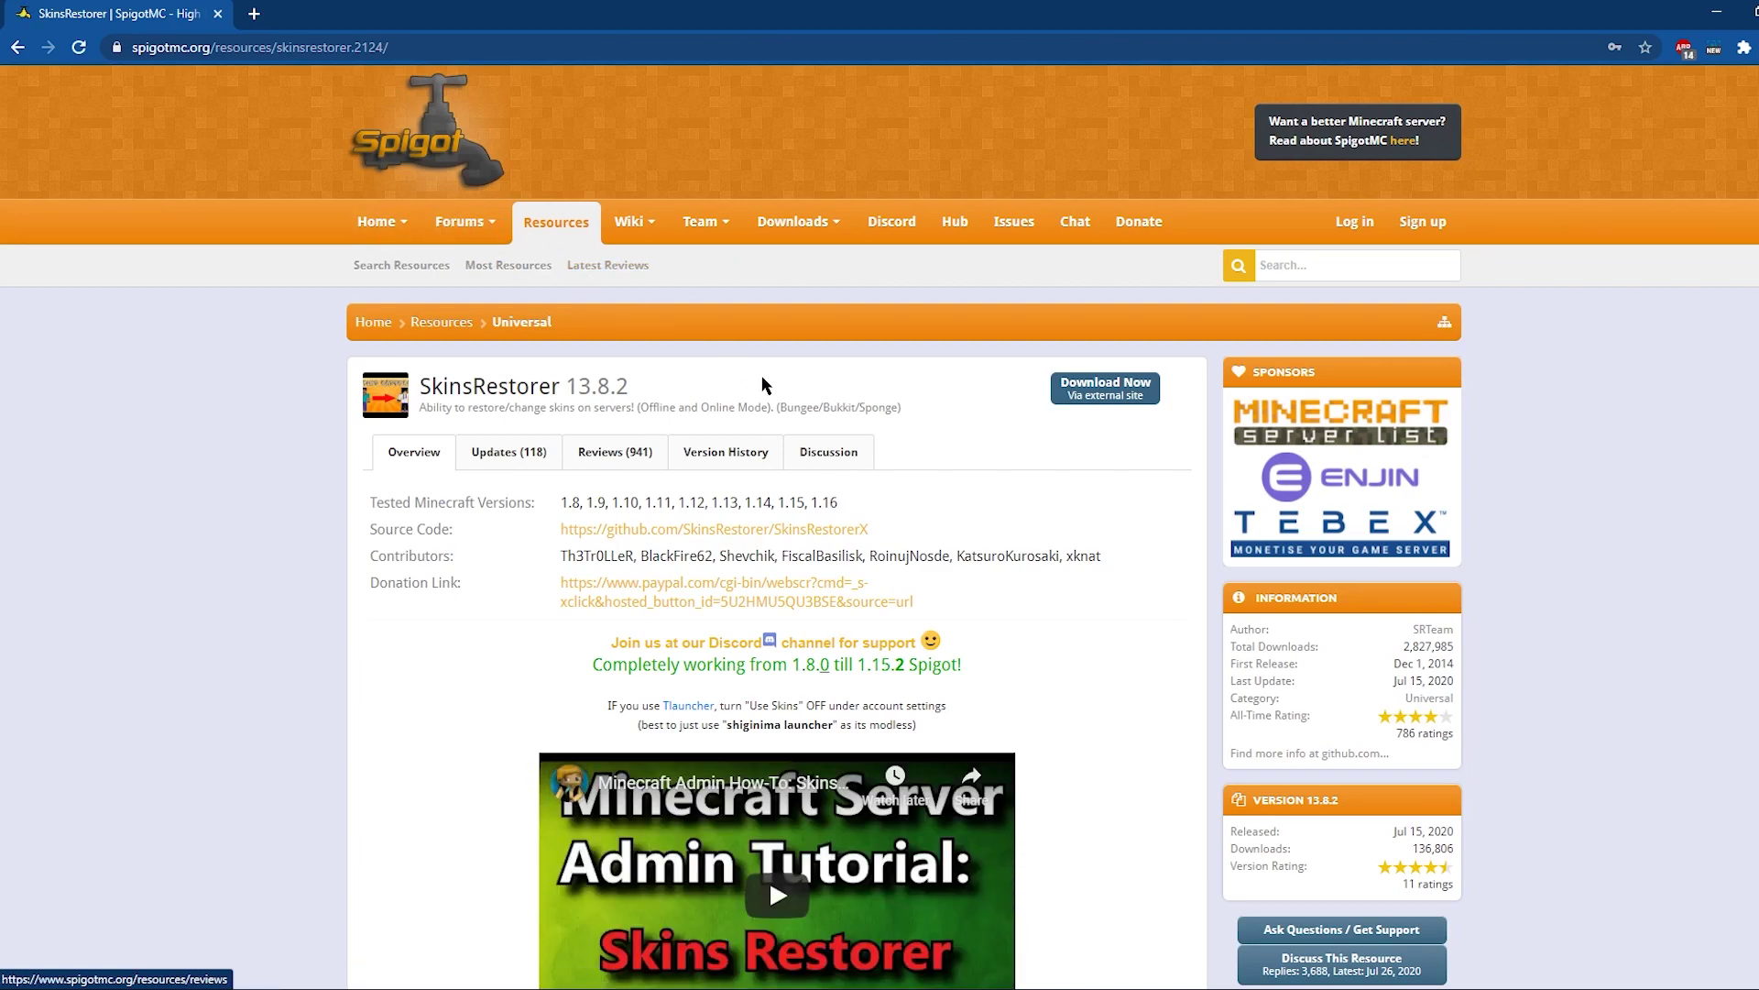
Step: Download the SkinsRestorer 13.8.2 jar and move it into the enableskins folder
drag(833, 509, 569, 499)
click(880, 510)
click(556, 504)
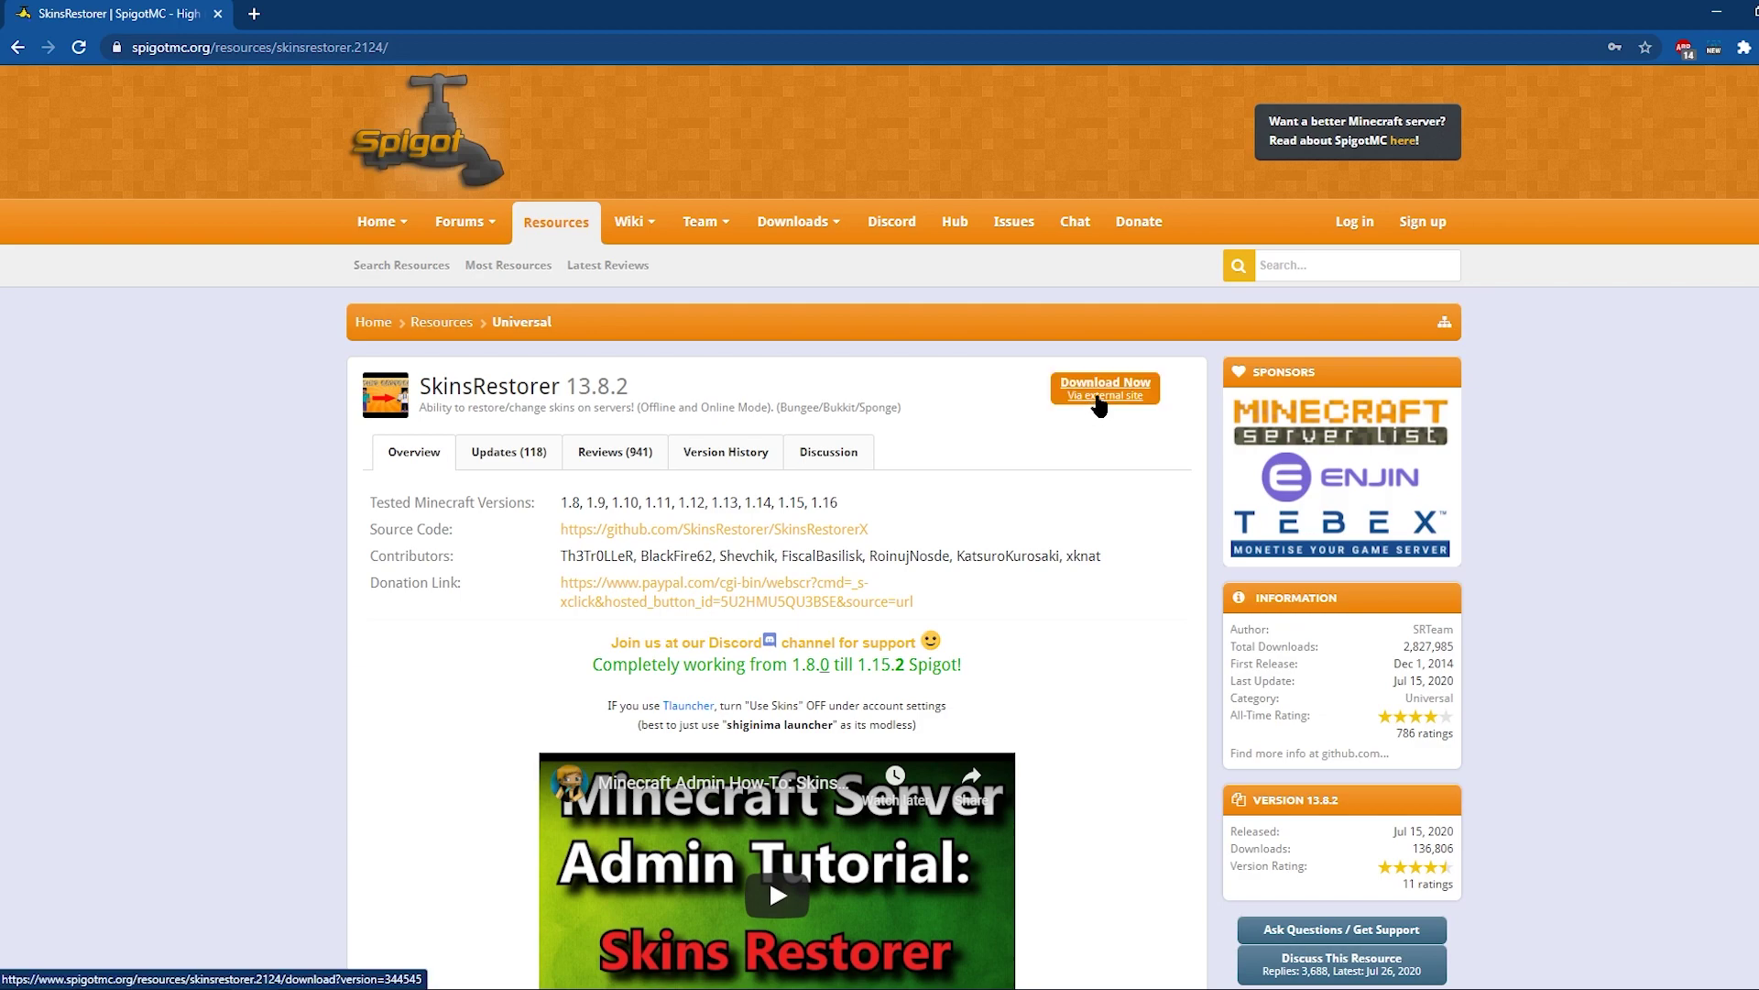
click(1100, 406)
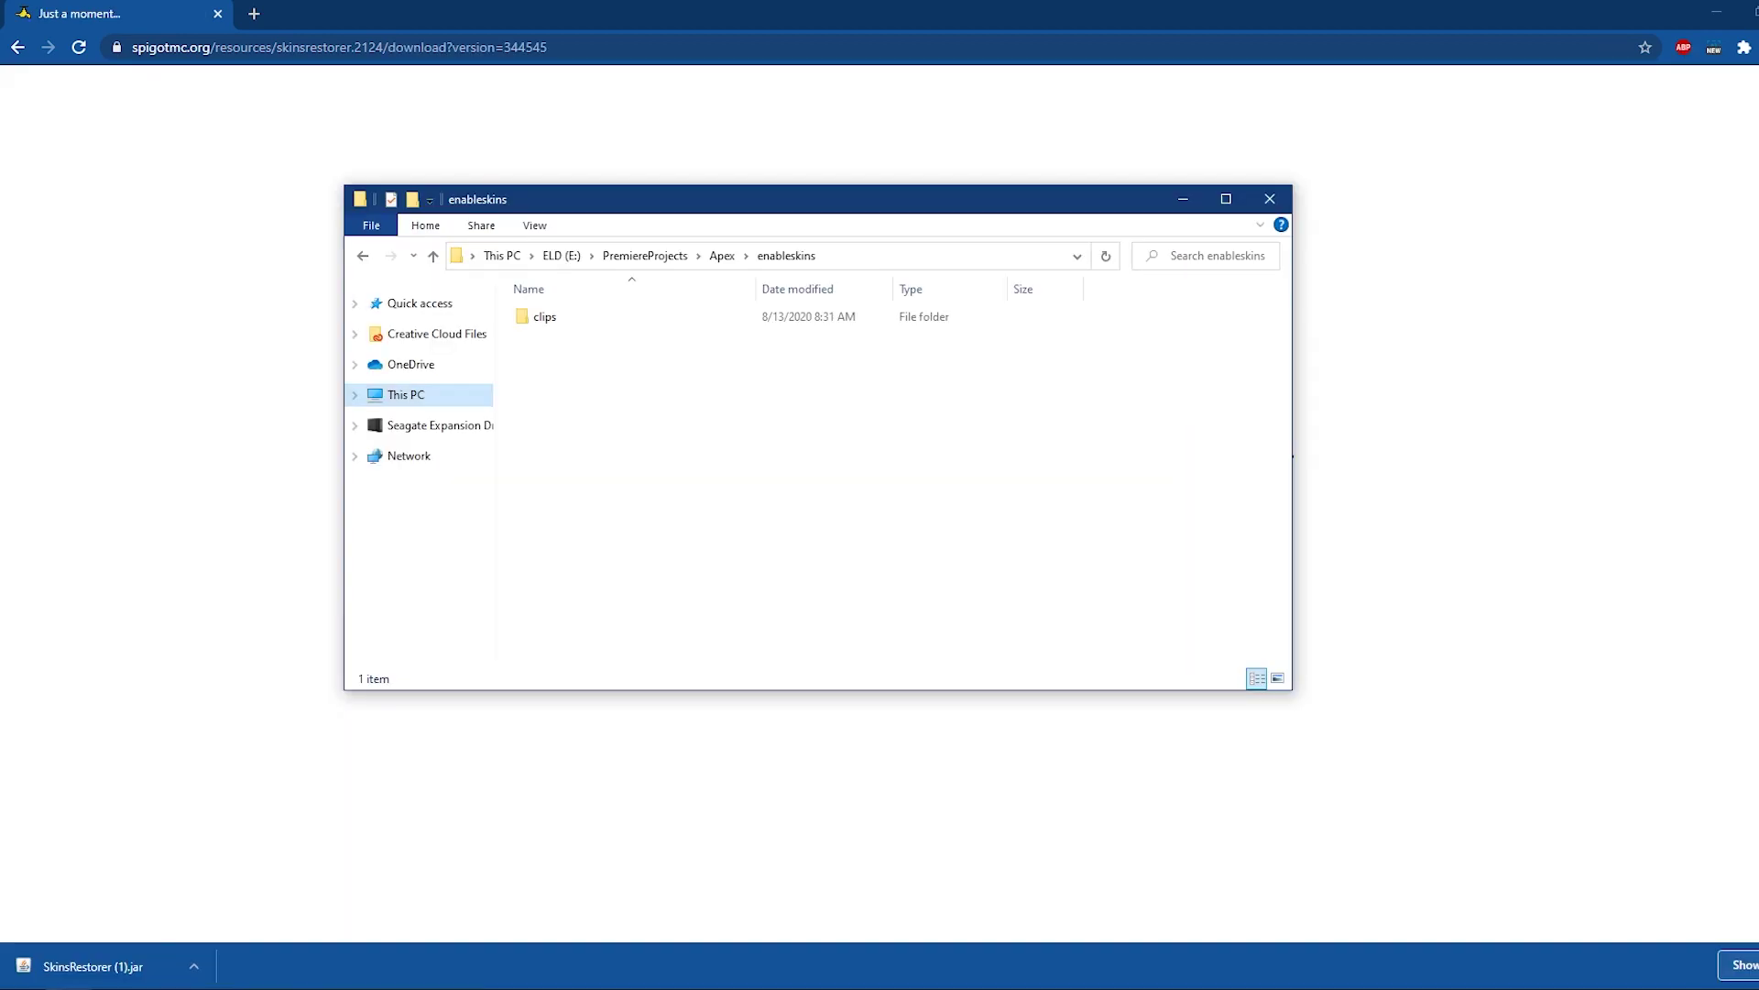
drag(87, 965, 693, 407)
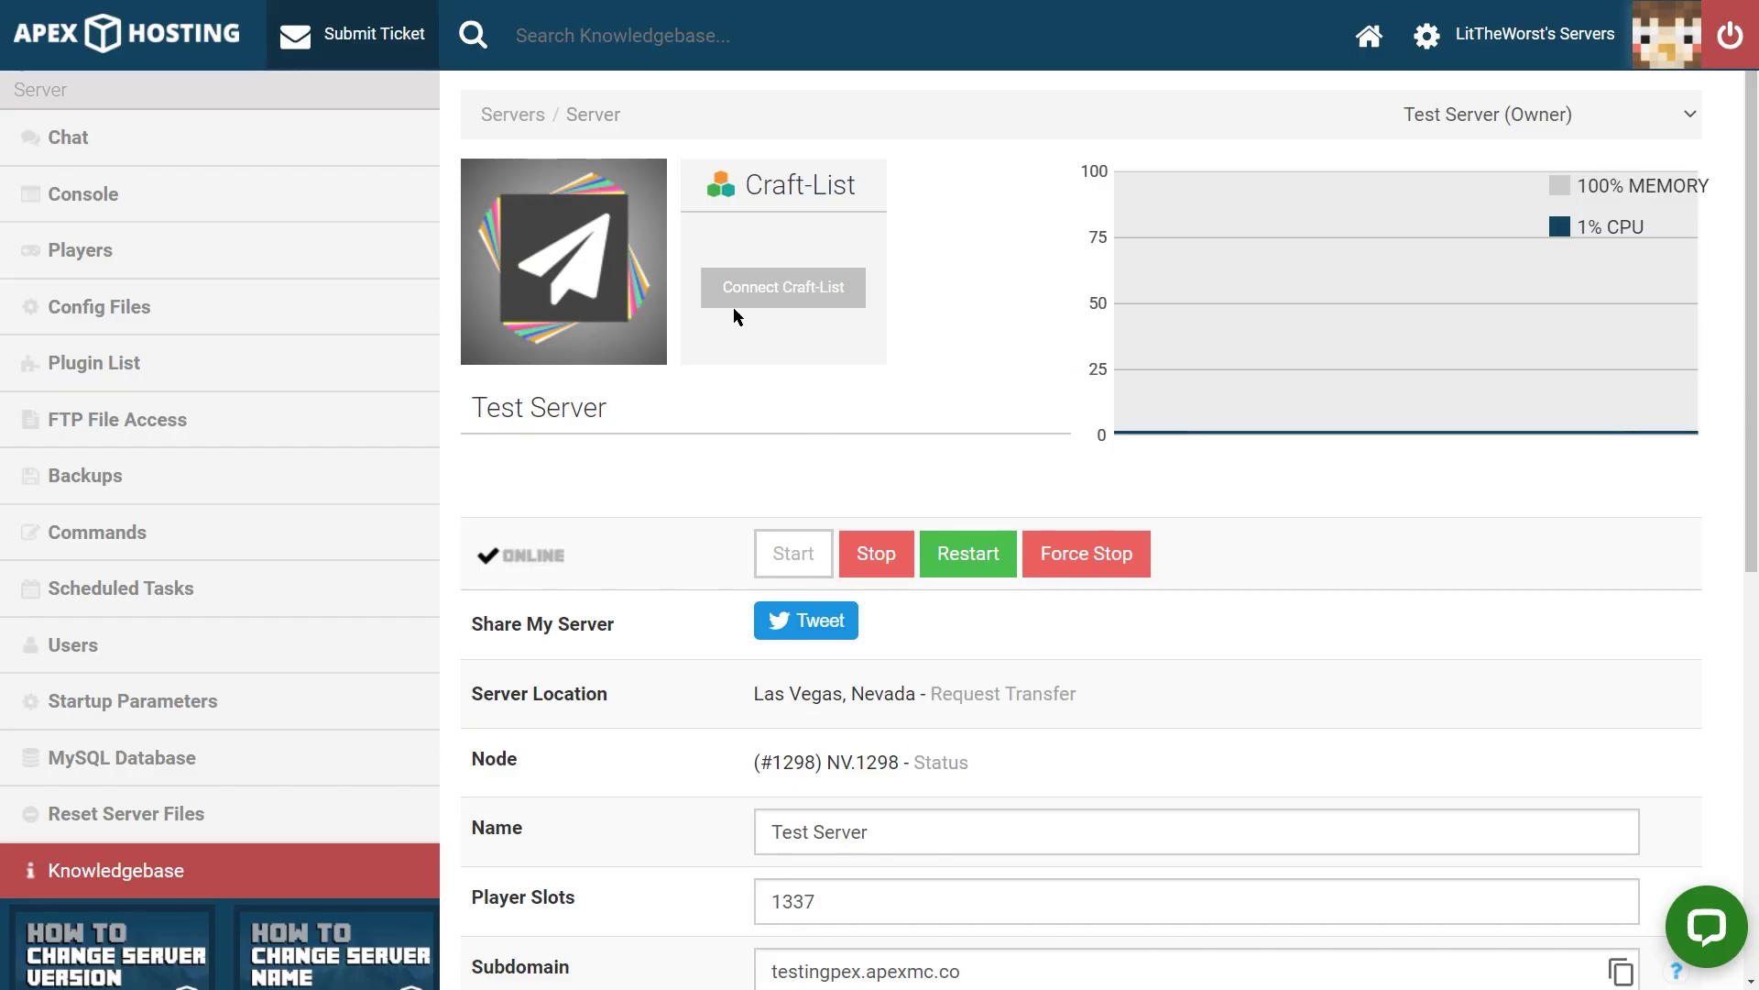
Step: Stop the Test Server and log in to its web FTP file access
click(872, 553)
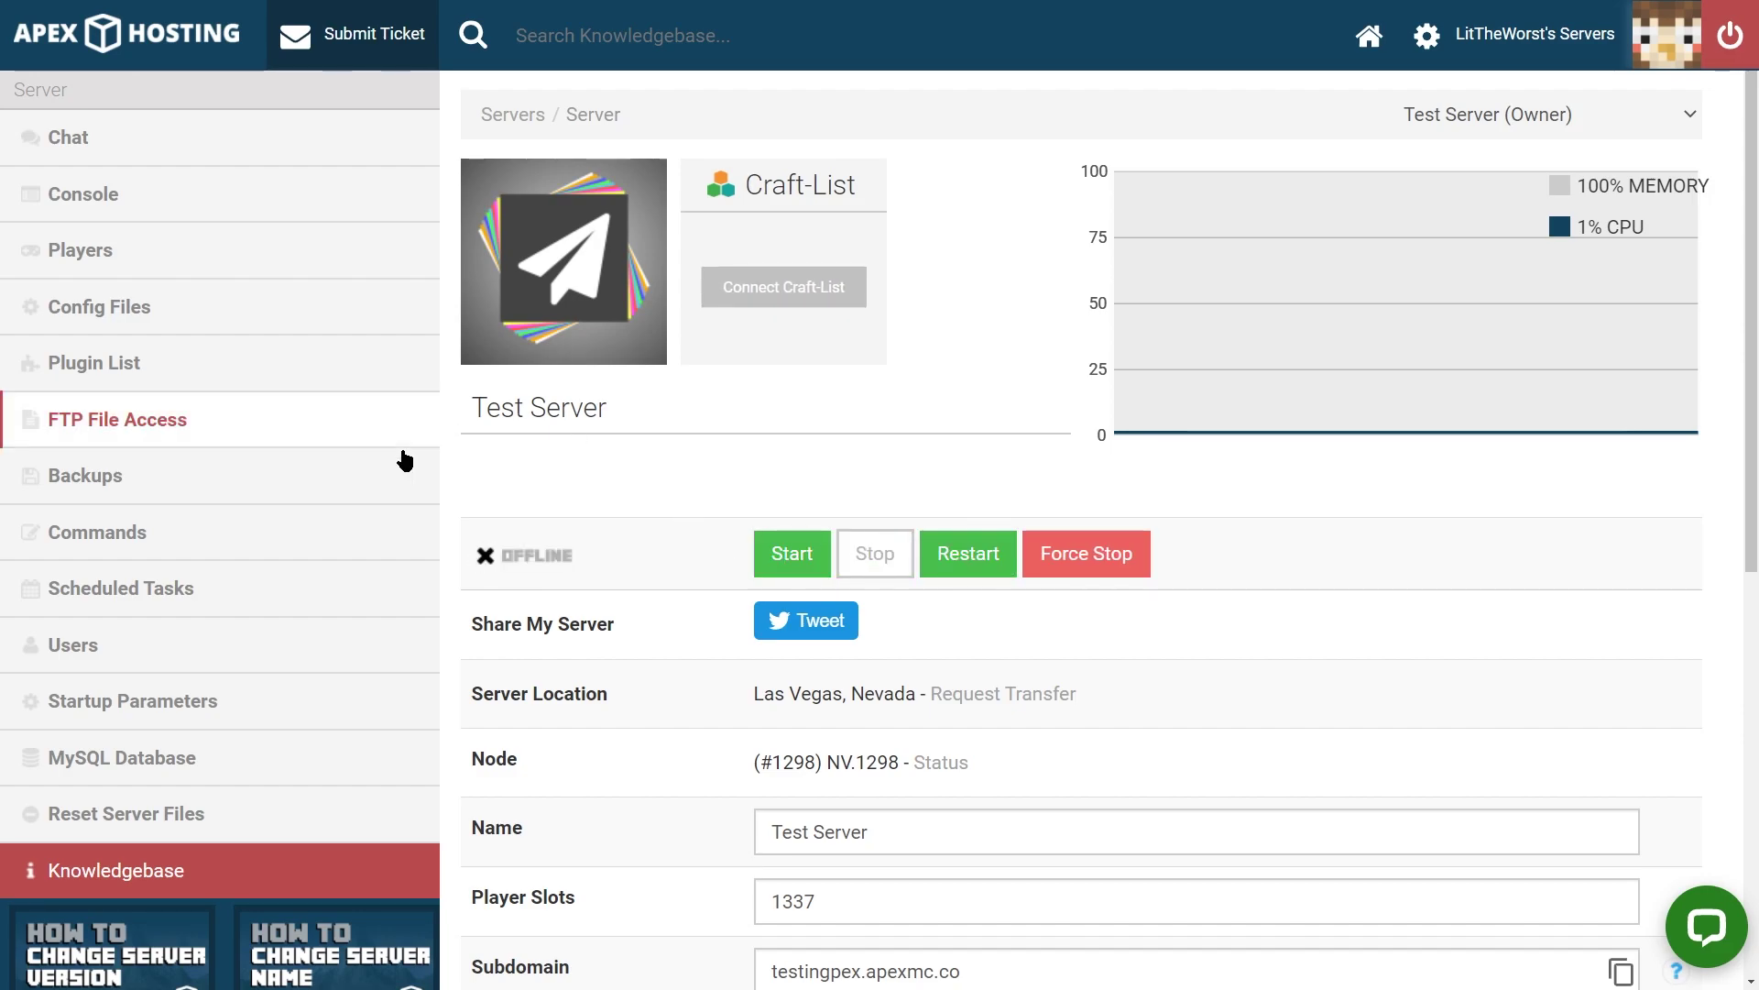
click(201, 435)
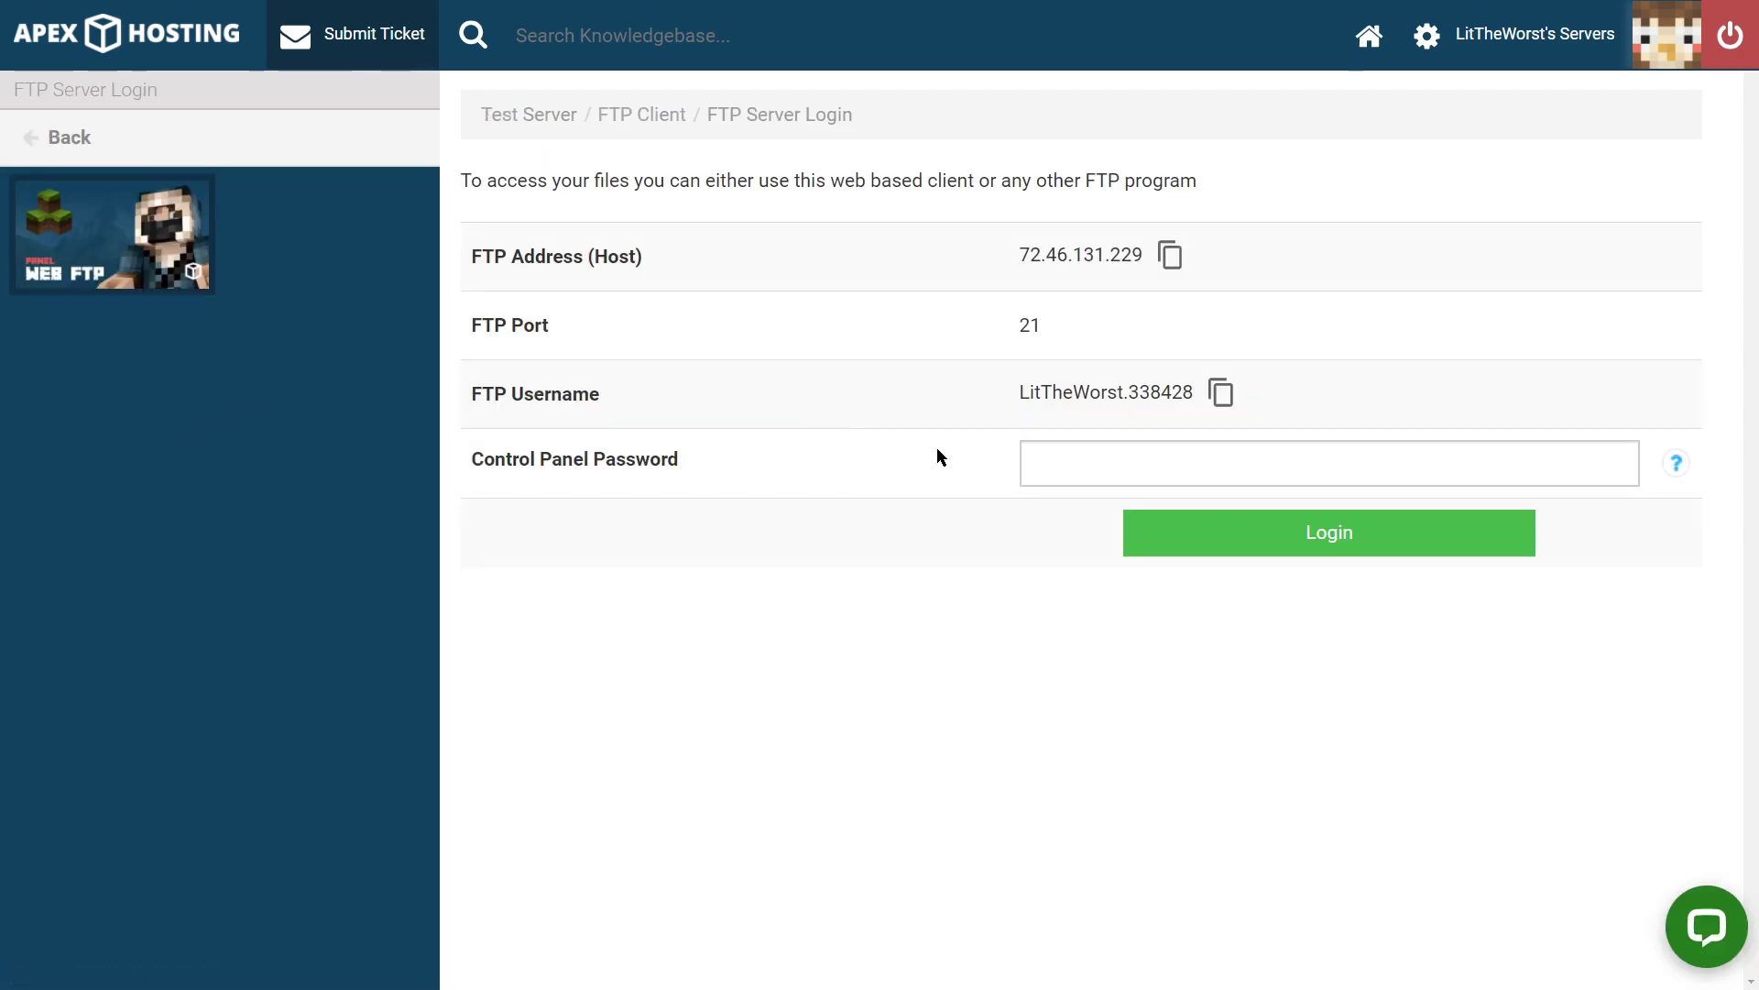
click(1198, 542)
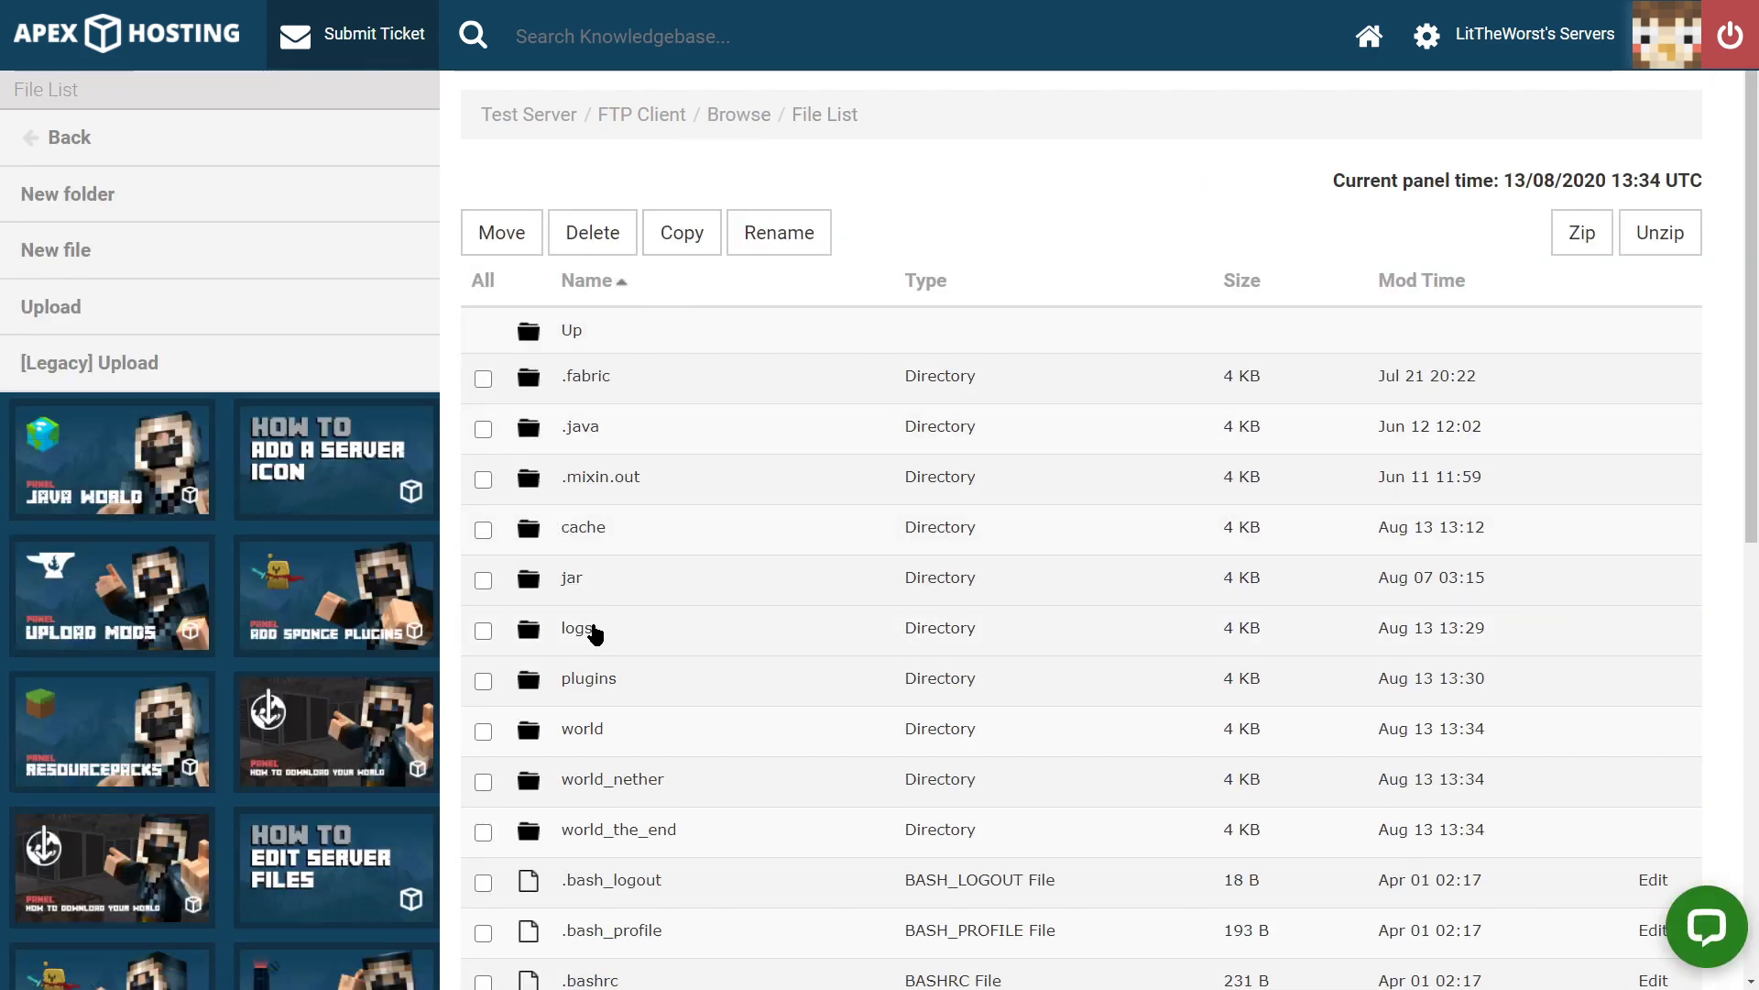
Step: Upload SkinsRestorer (1).jar from Explorer into the Test Server's /plugins folder
click(586, 685)
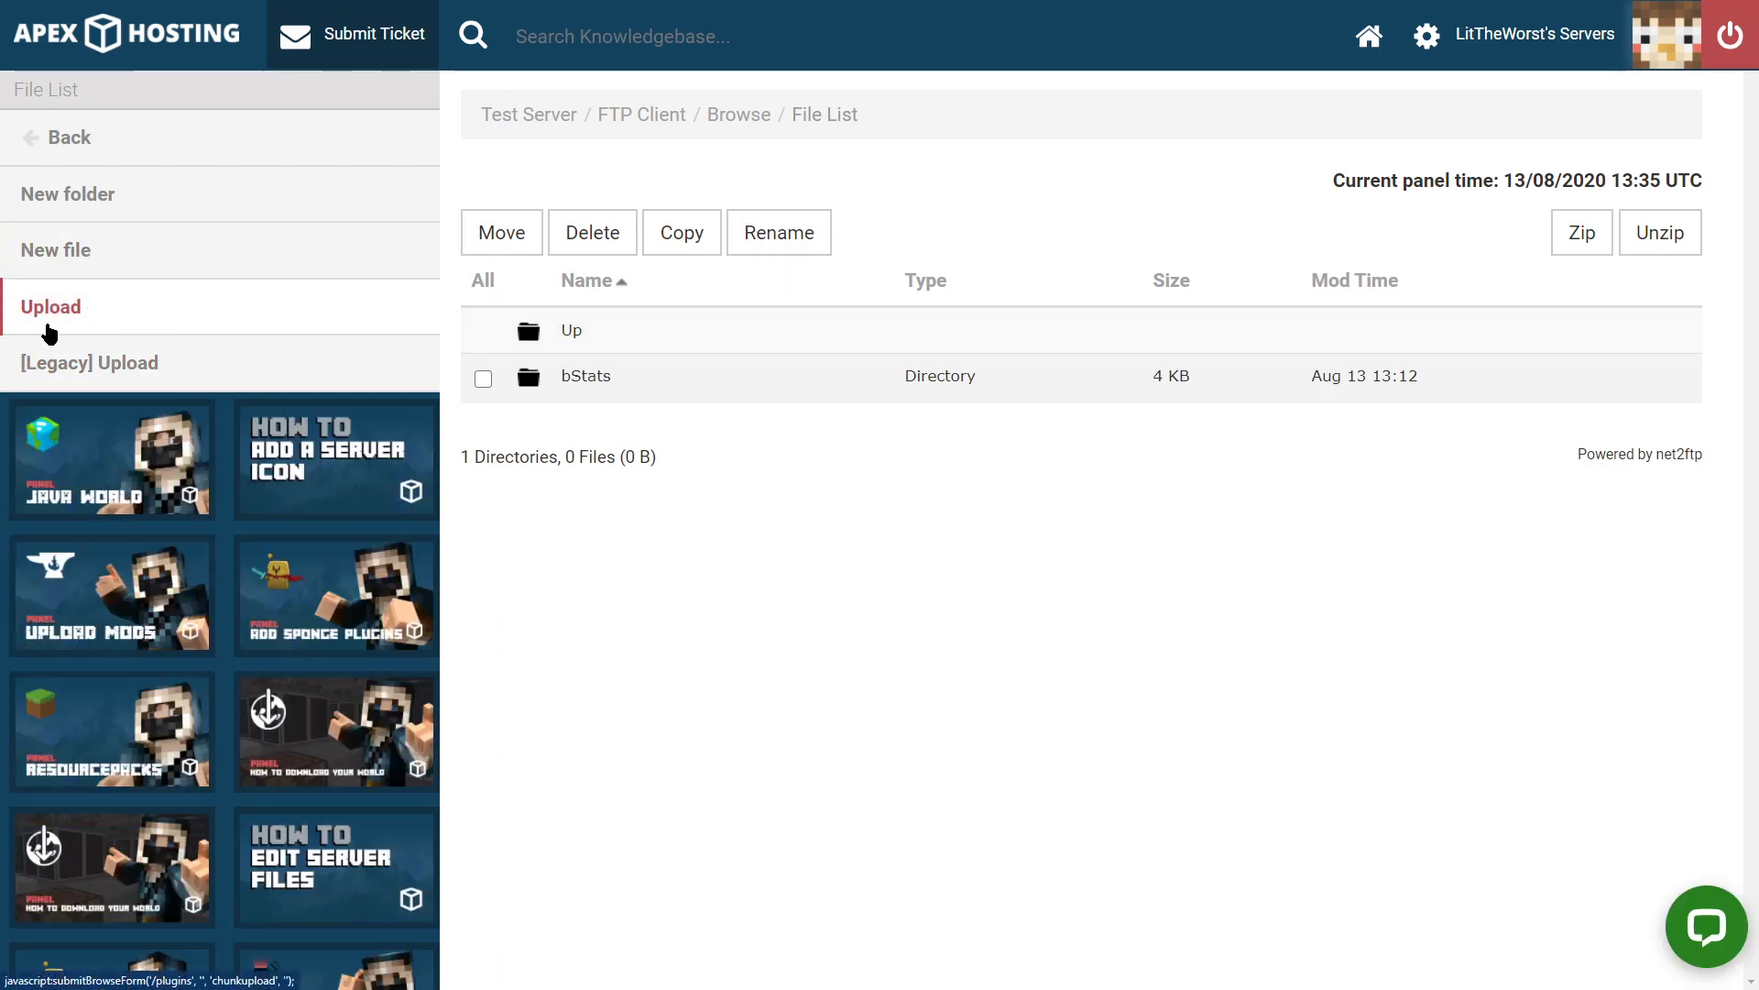
drag(106, 306, 79, 313)
click(79, 309)
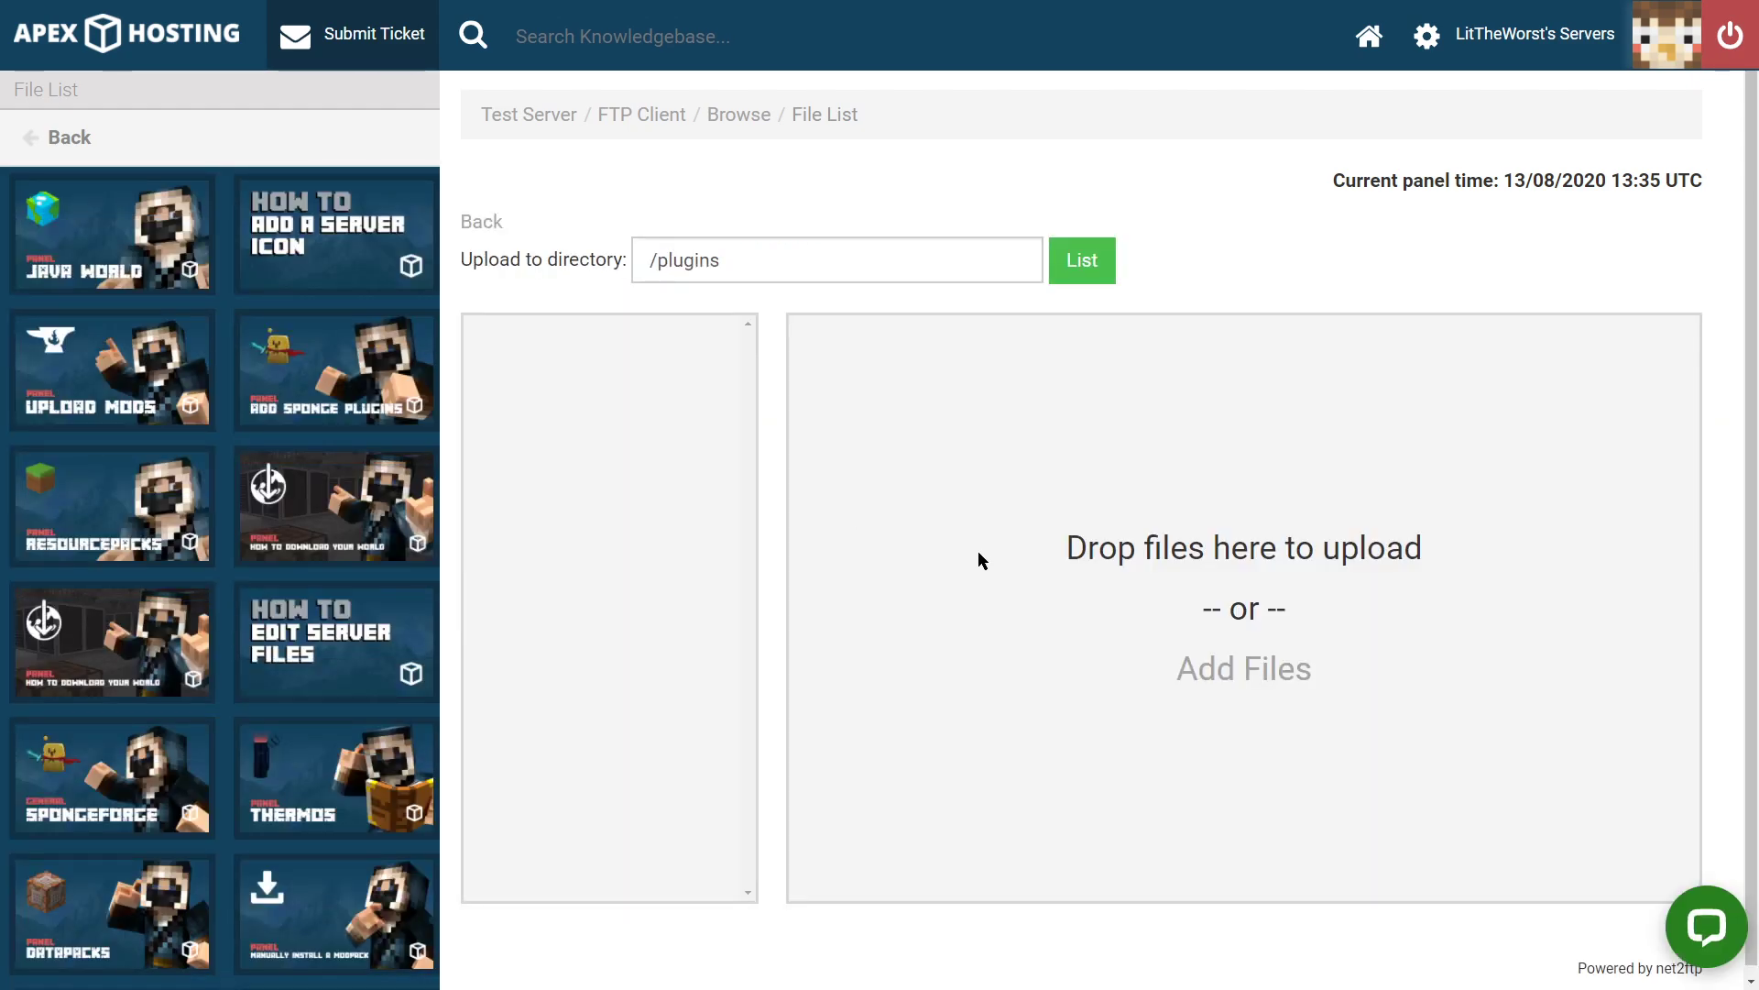
key(alt+Tab)
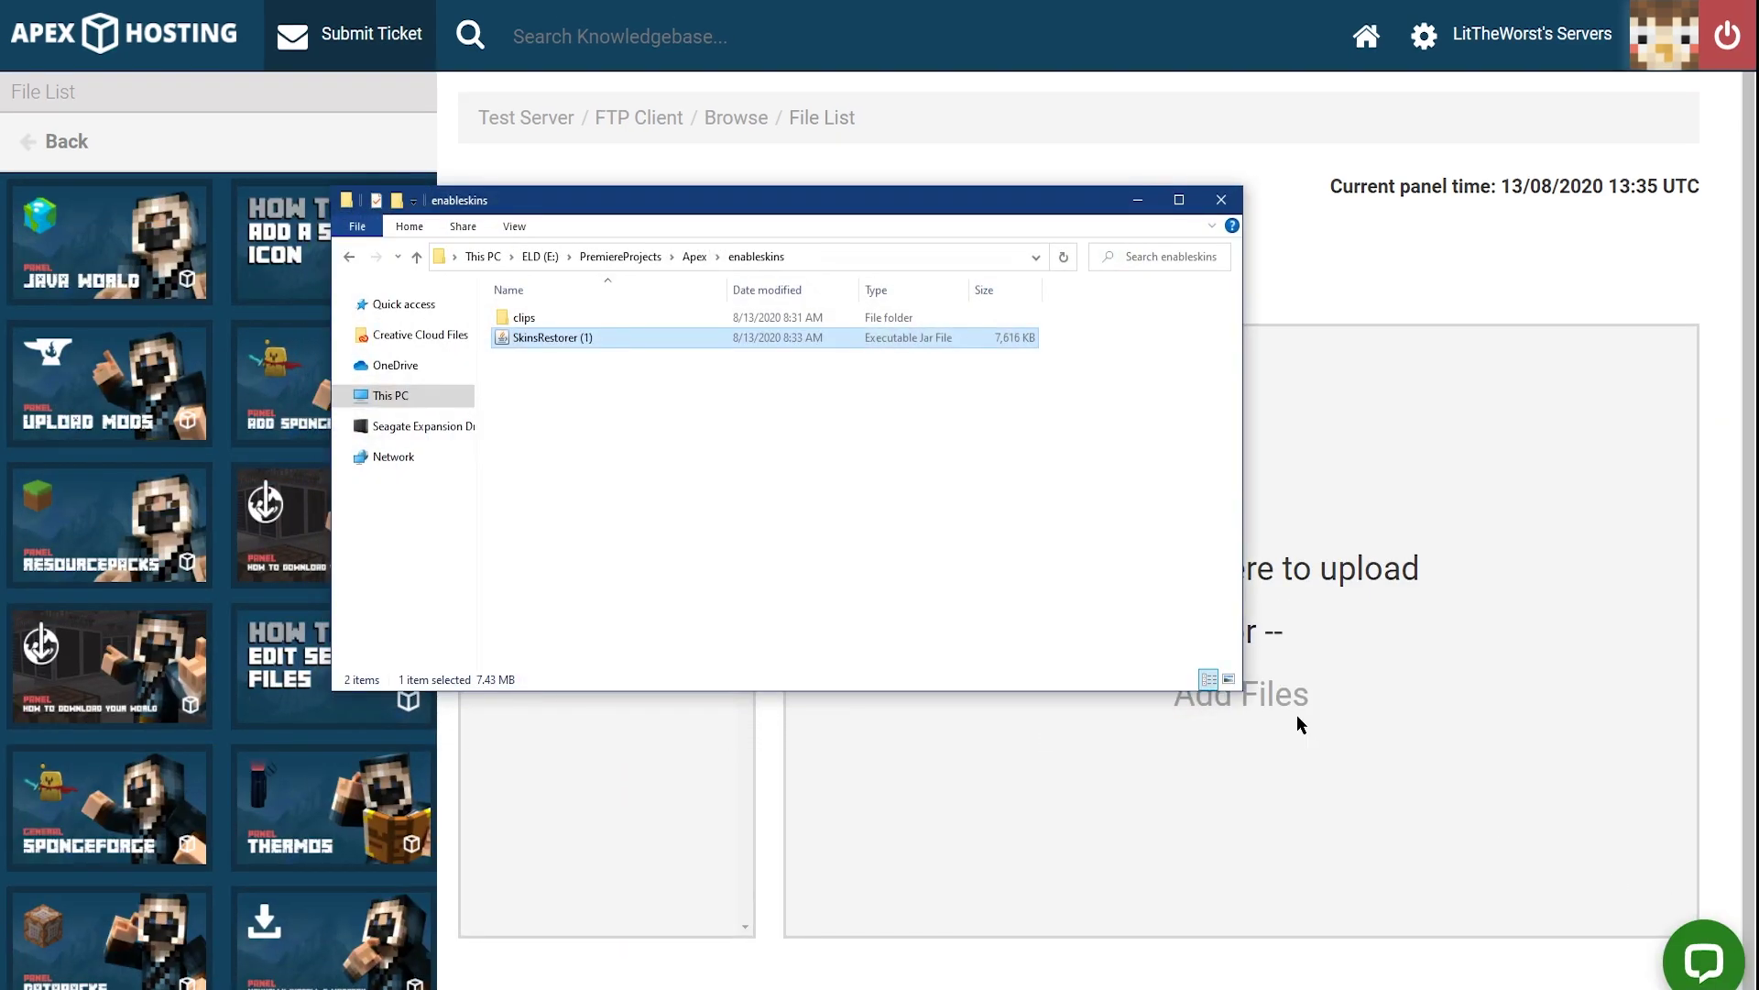
drag(787, 217, 479, 187)
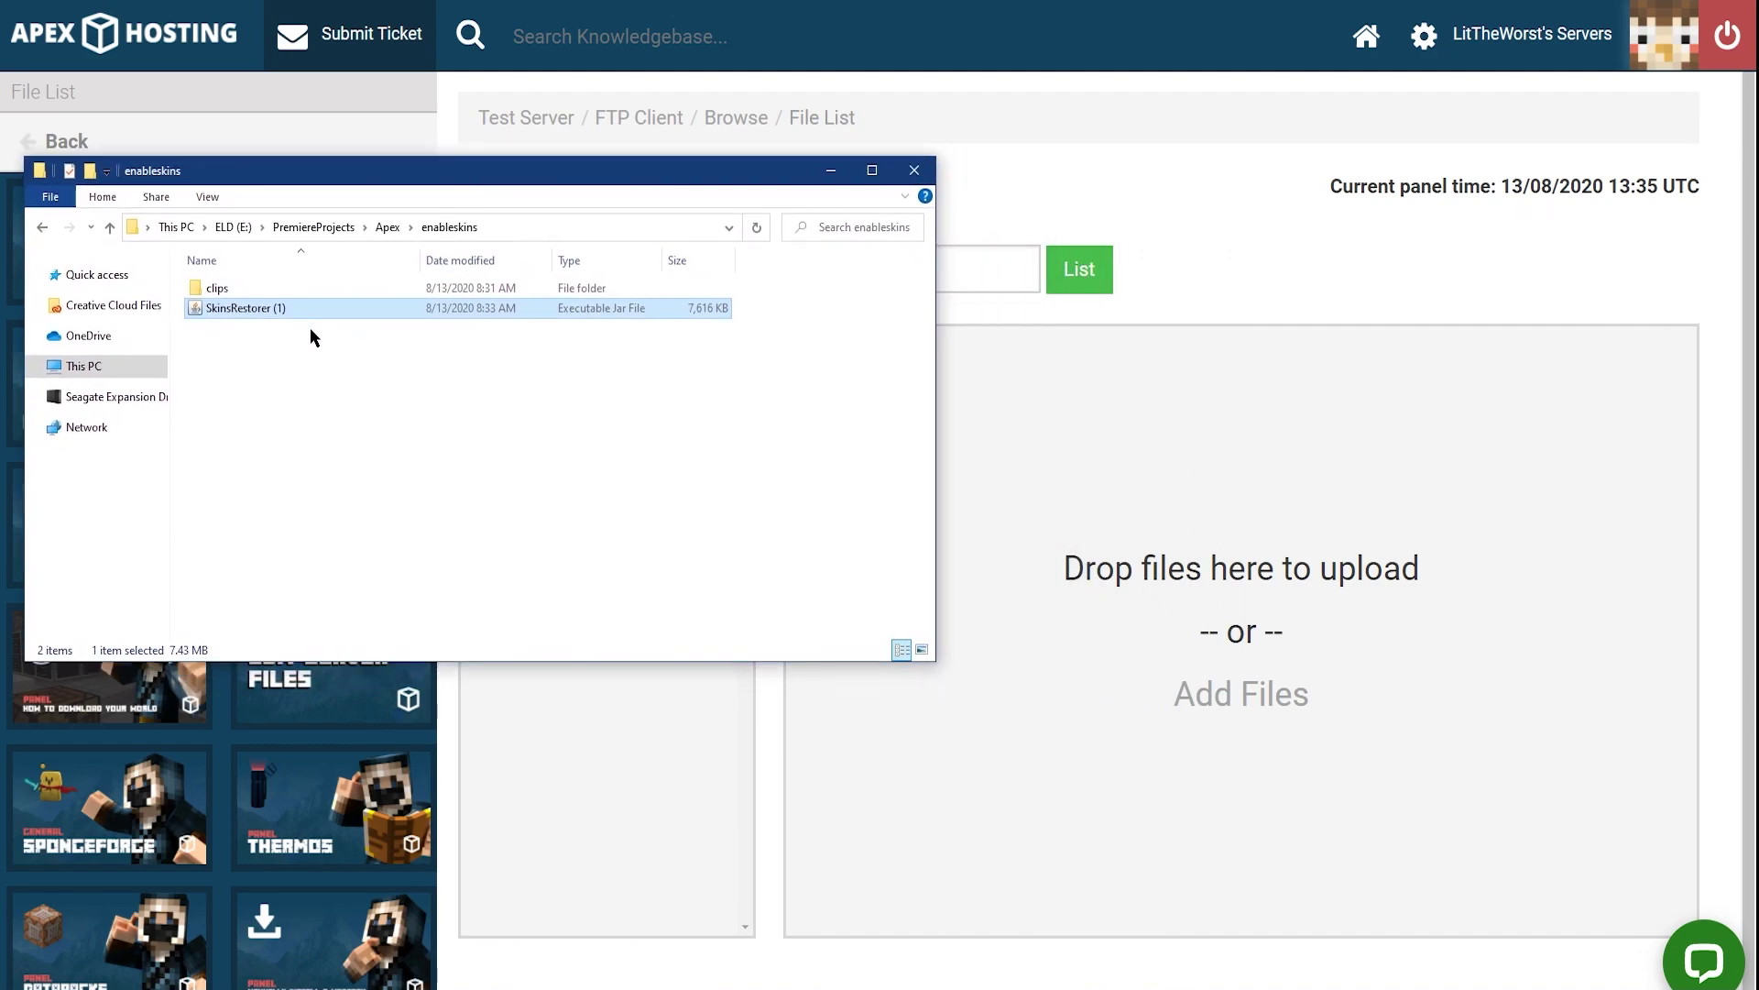
drag(206, 313, 1243, 493)
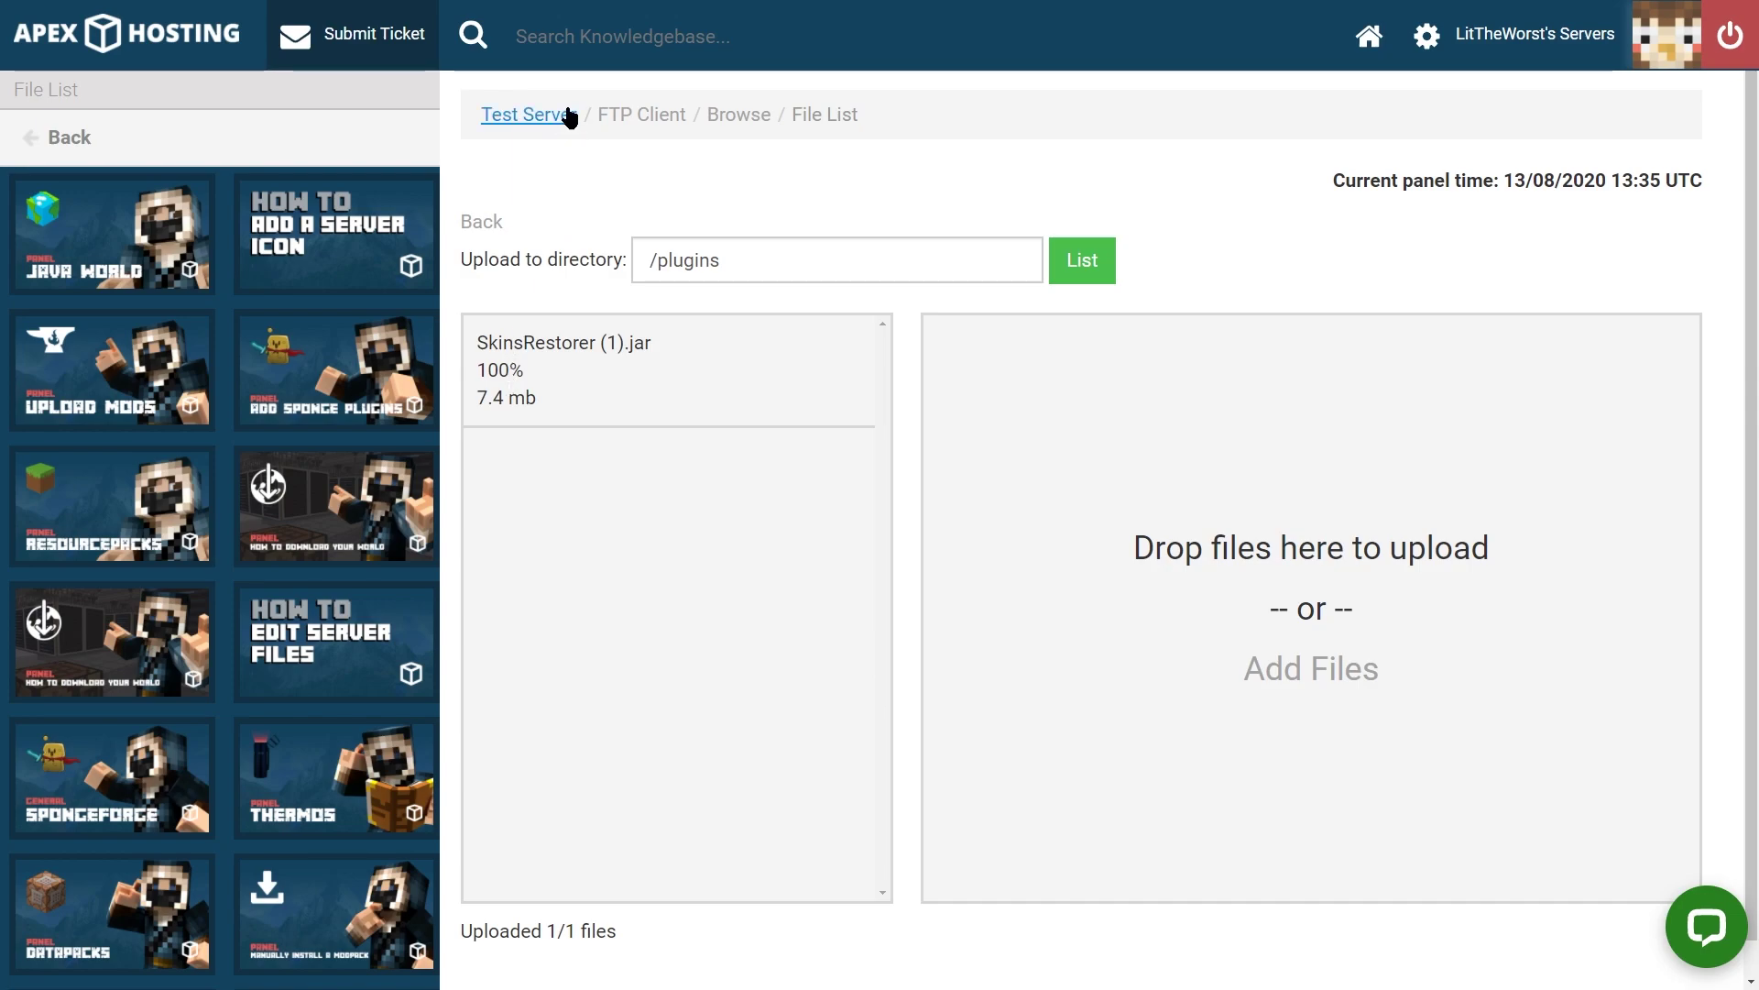
Step: Start the Test Server again and send 'pl' in its console to list plugins
click(519, 134)
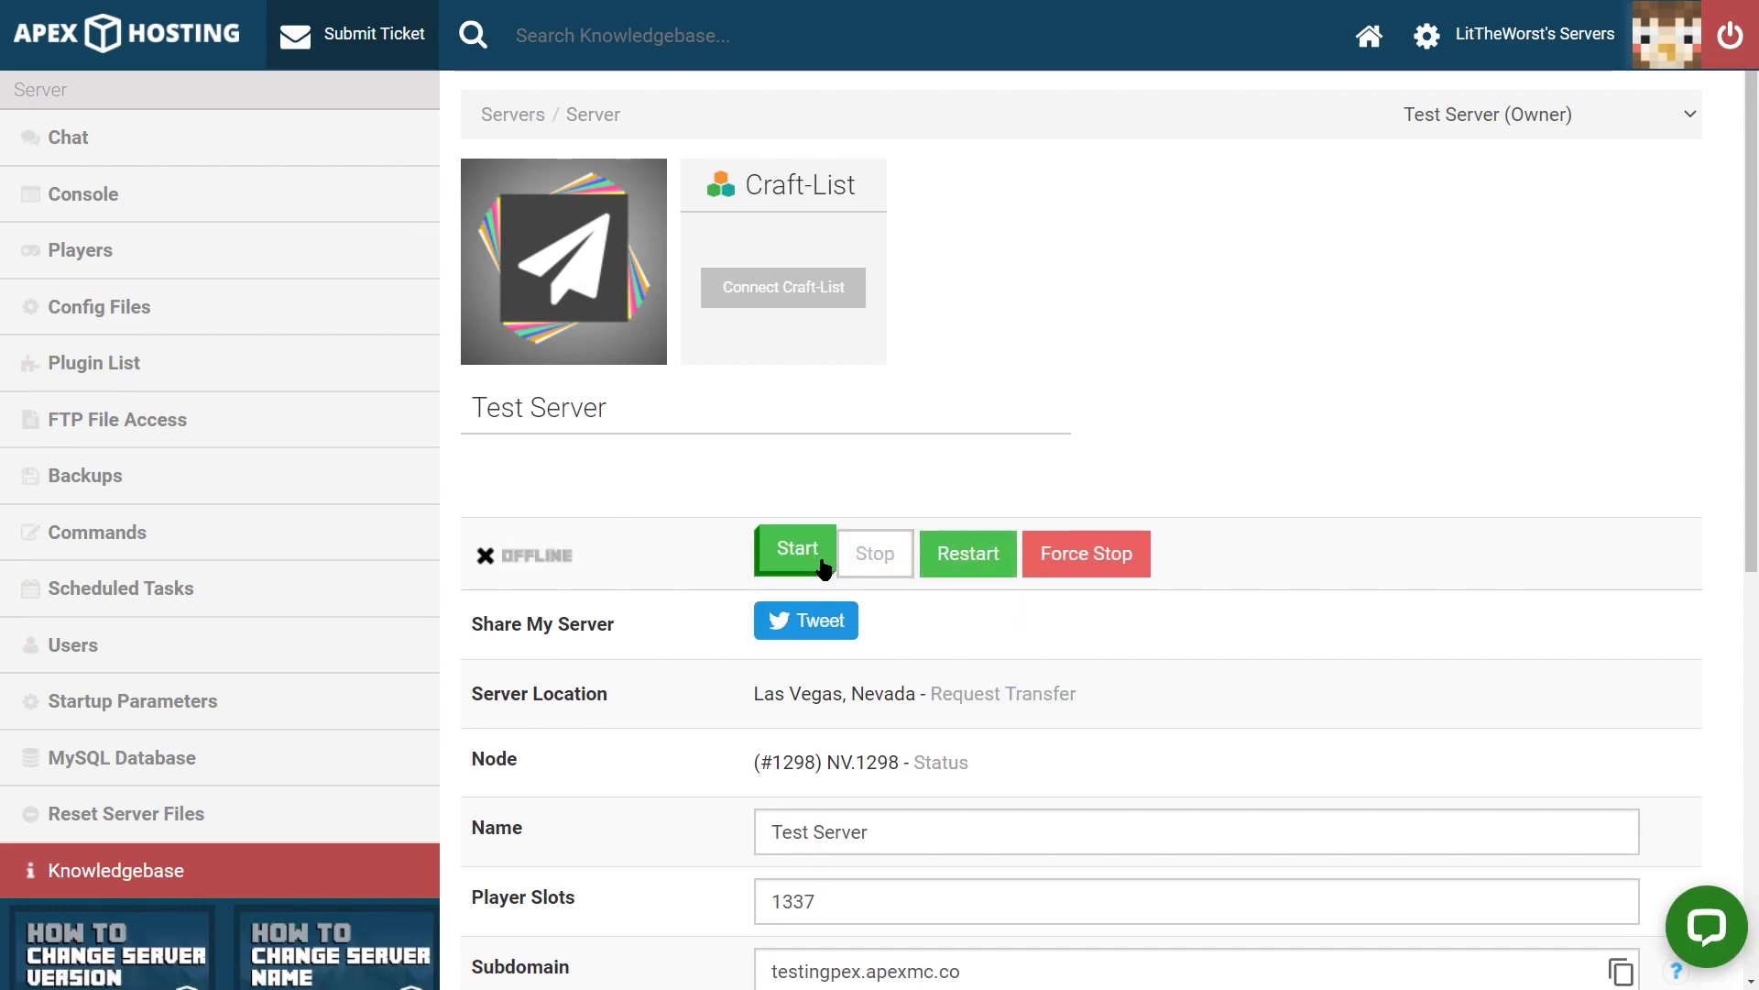
click(775, 571)
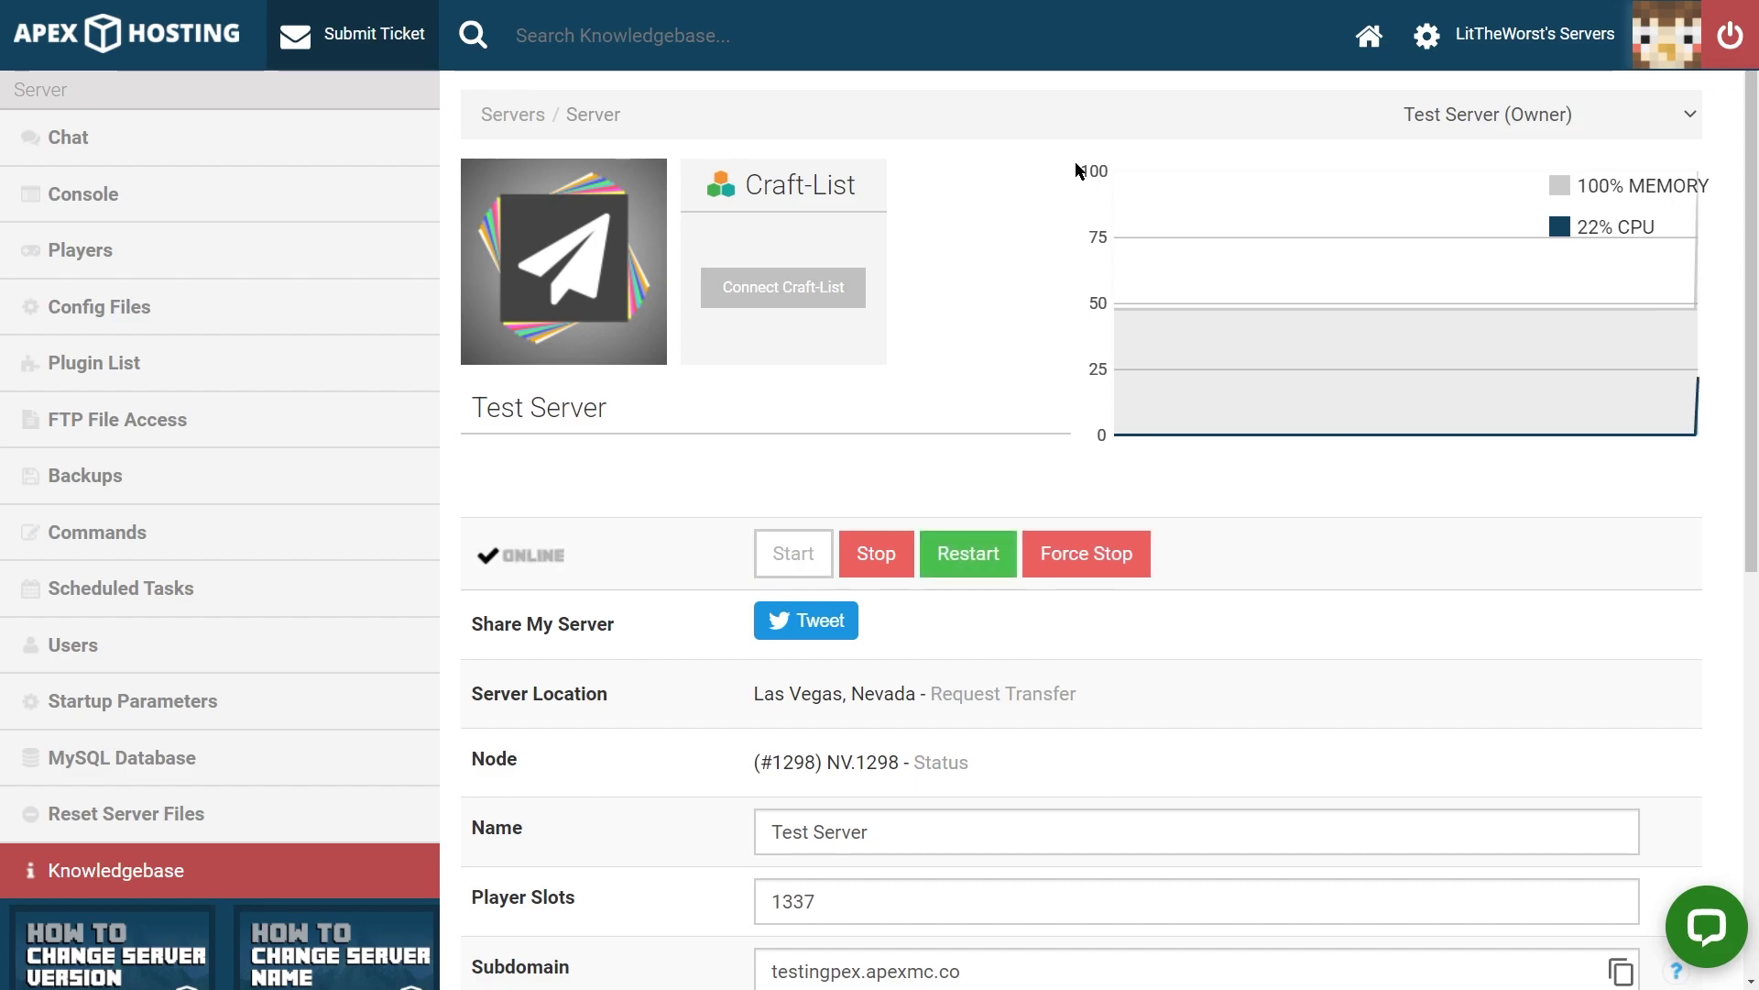
click(187, 208)
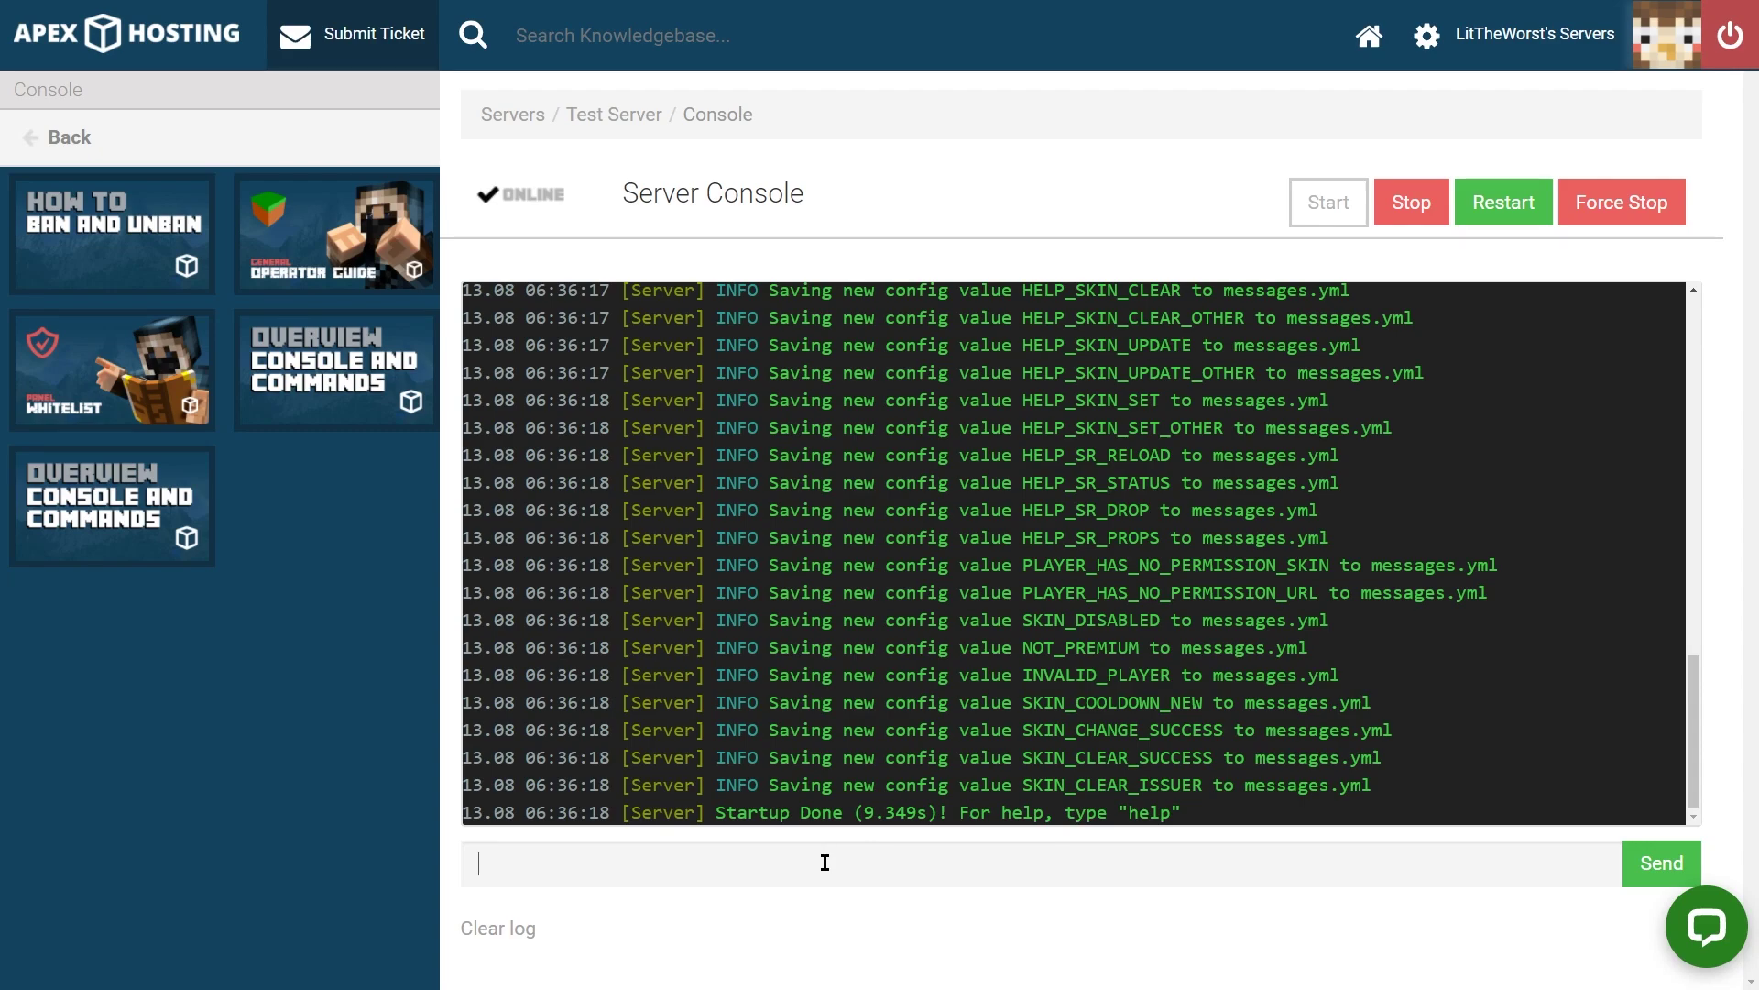
key(BackSpace)
key(BackSpace)
text(p)
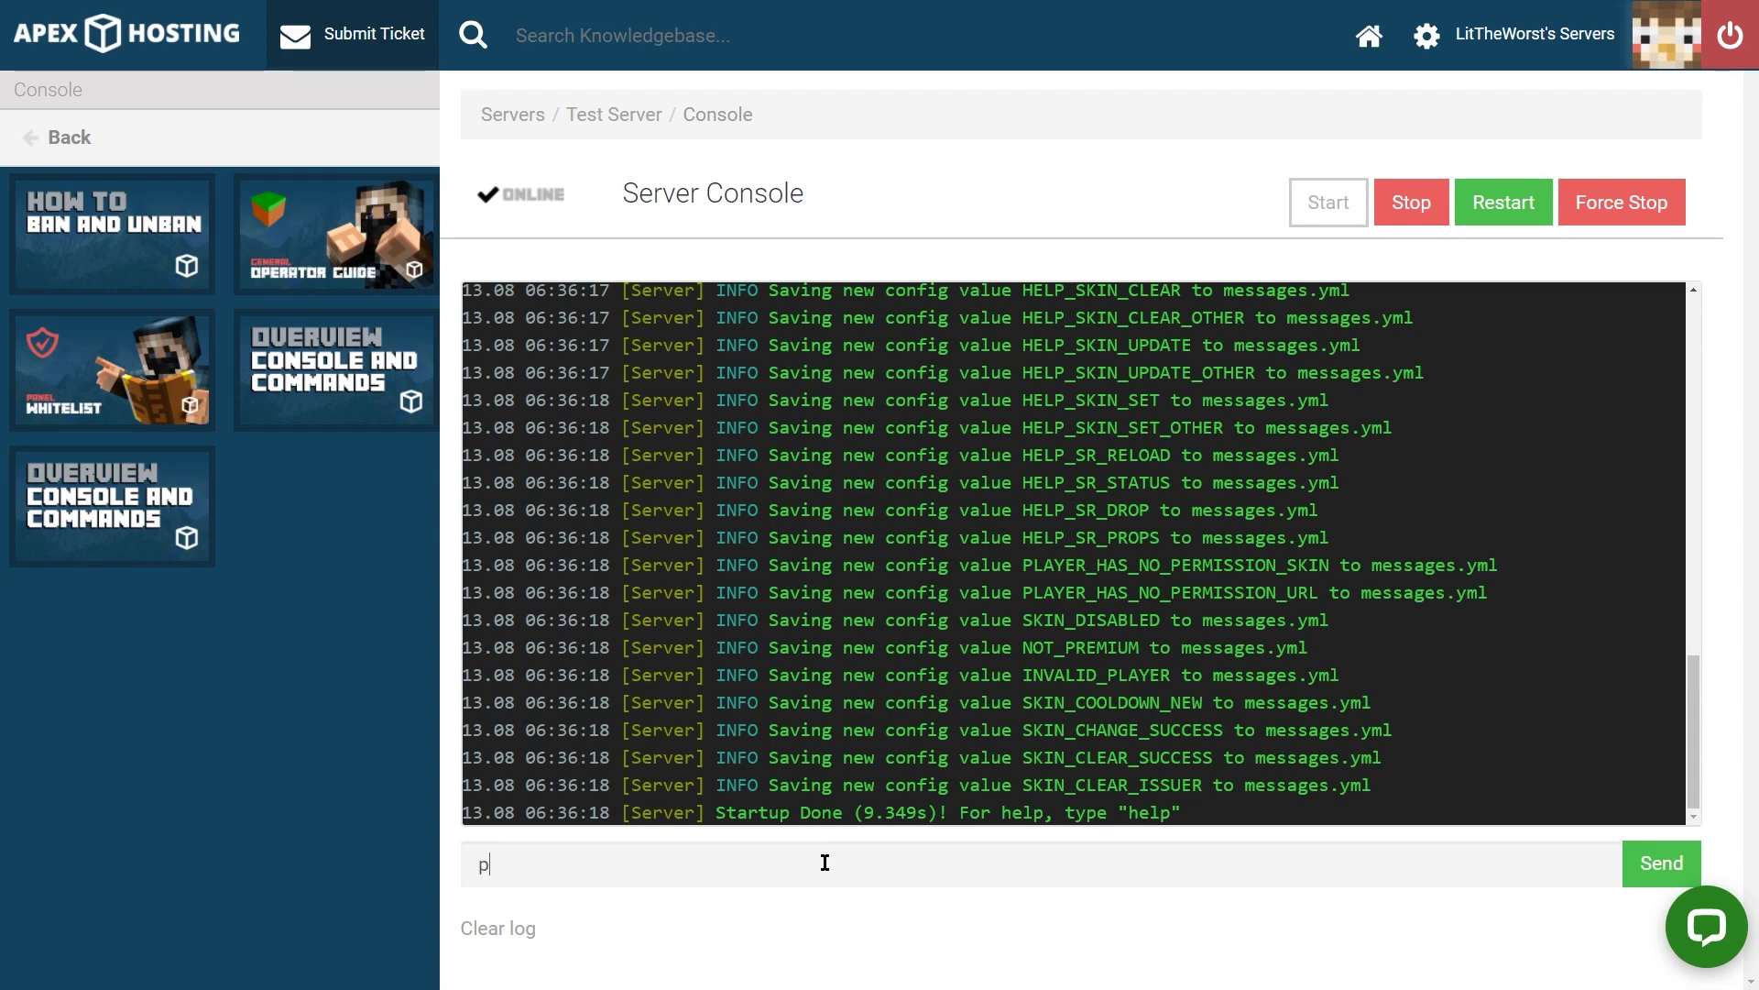
text(l)
drag(829, 818, 838, 509)
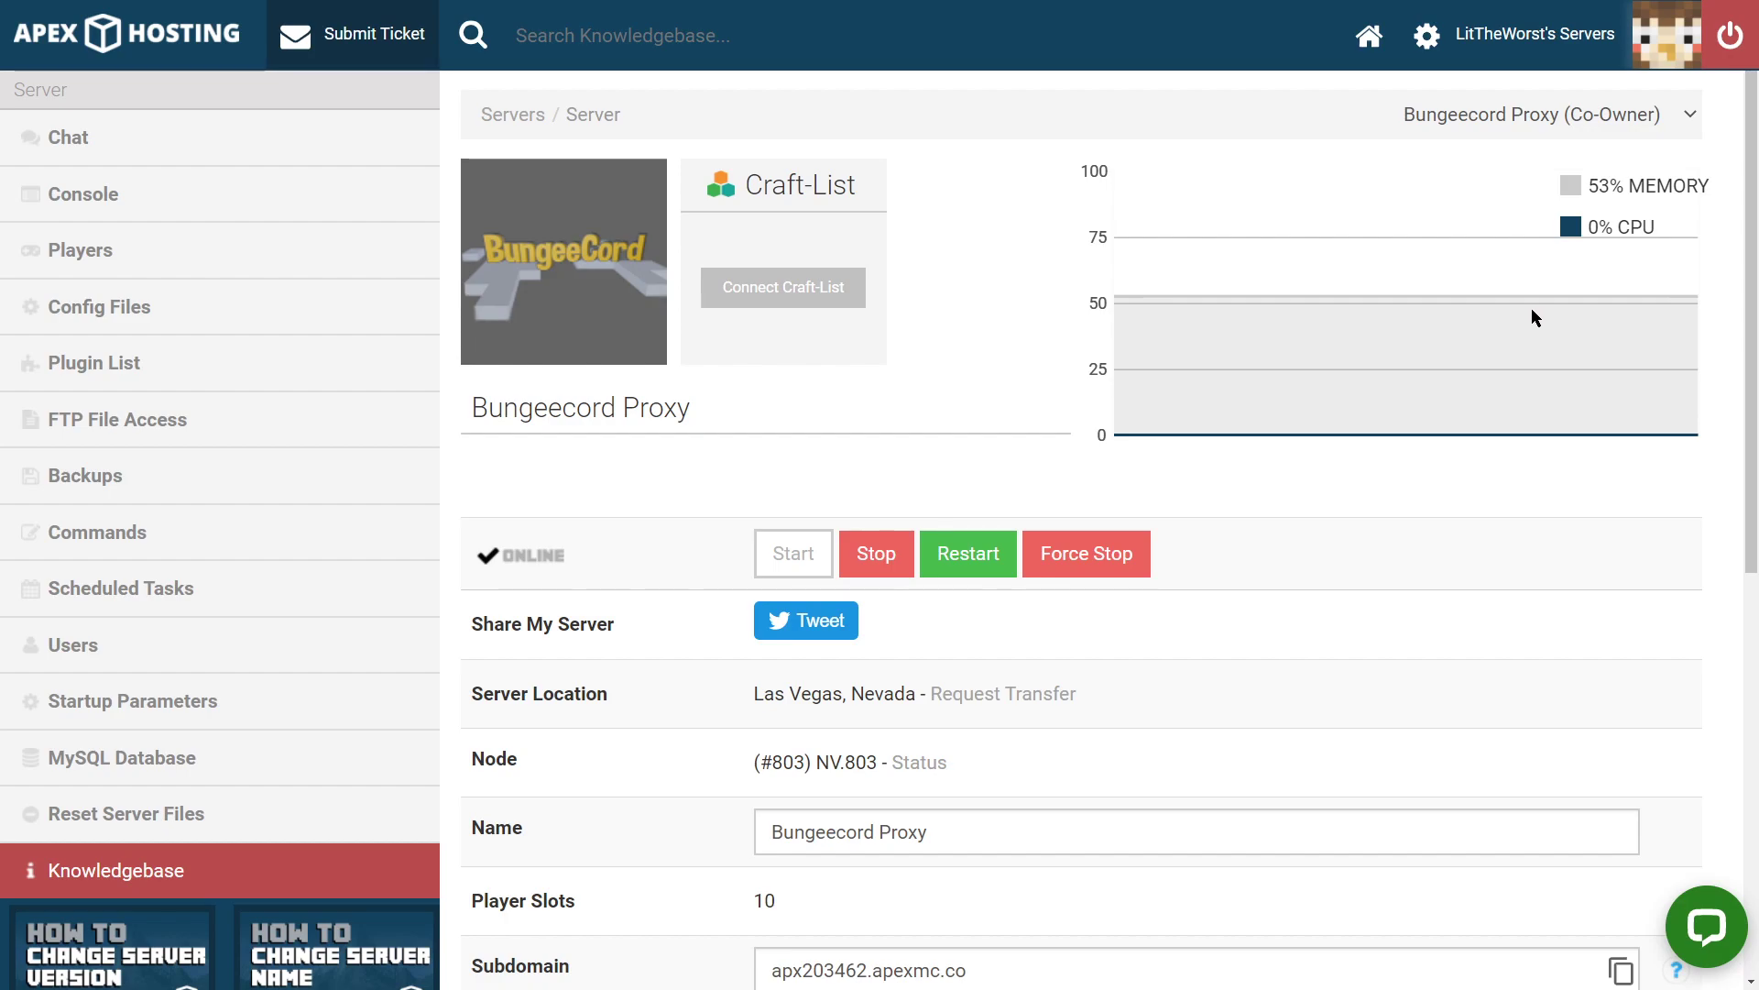
Step: Stop the Bungeecord Proxy and log in to its FTP file access with the saved password
click(887, 558)
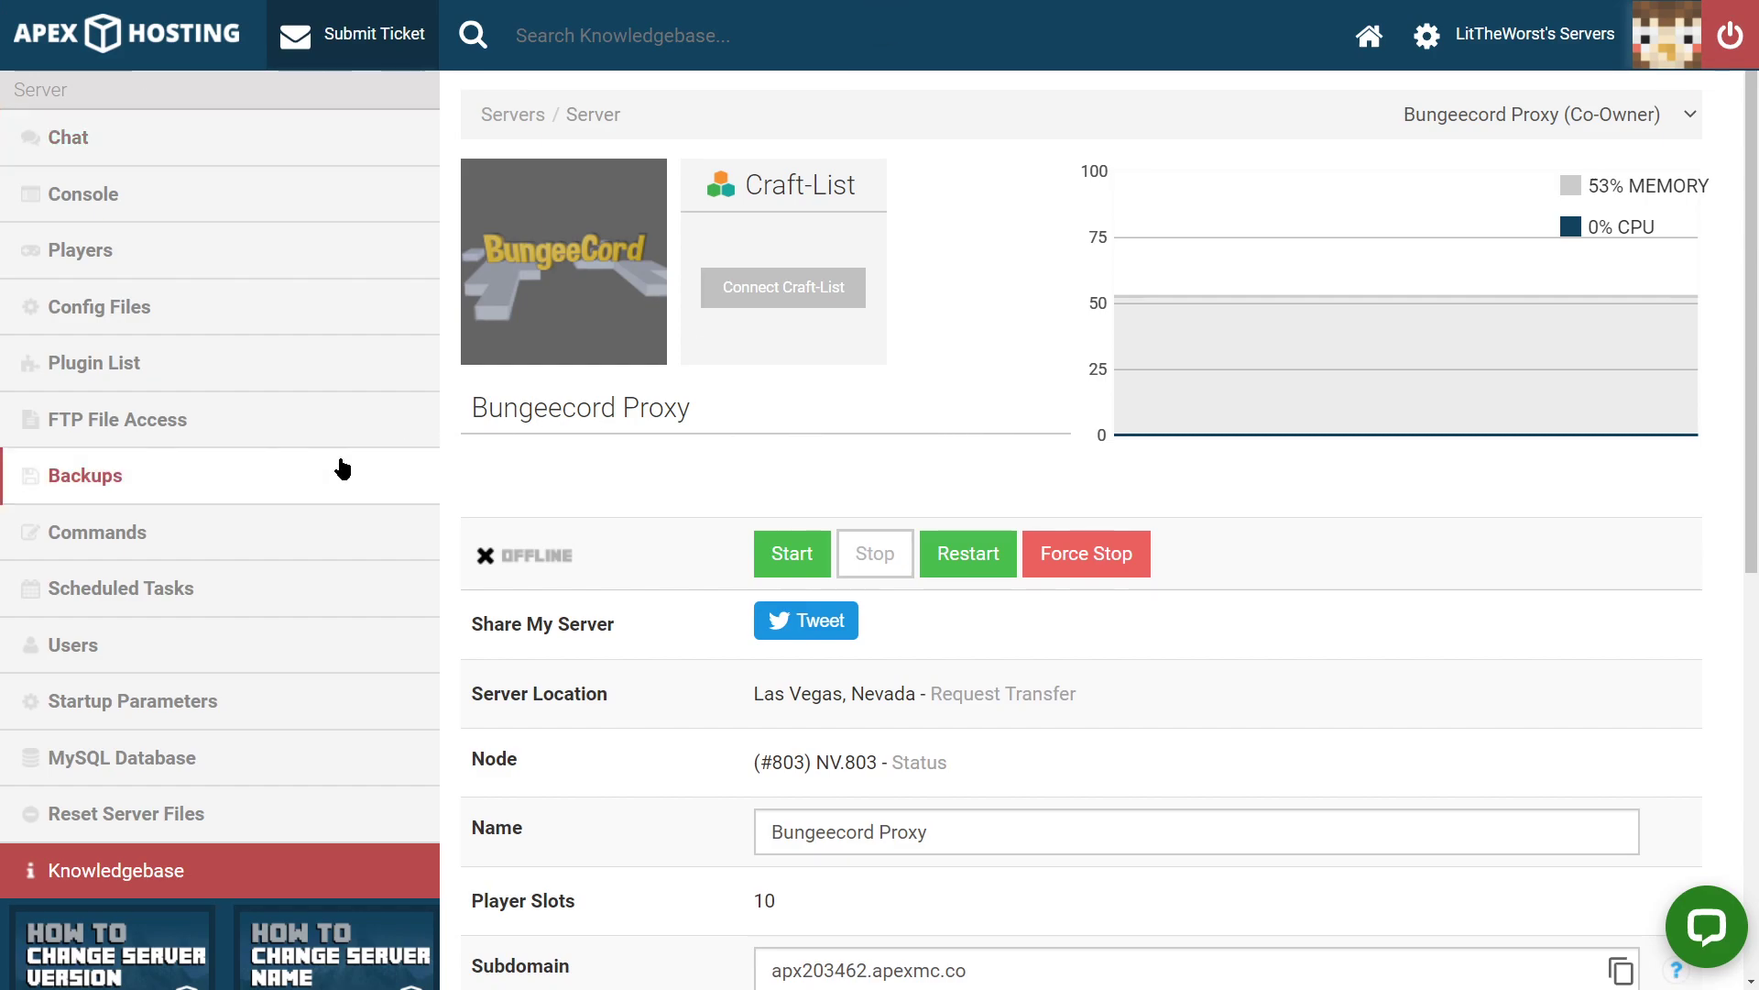
click(101, 449)
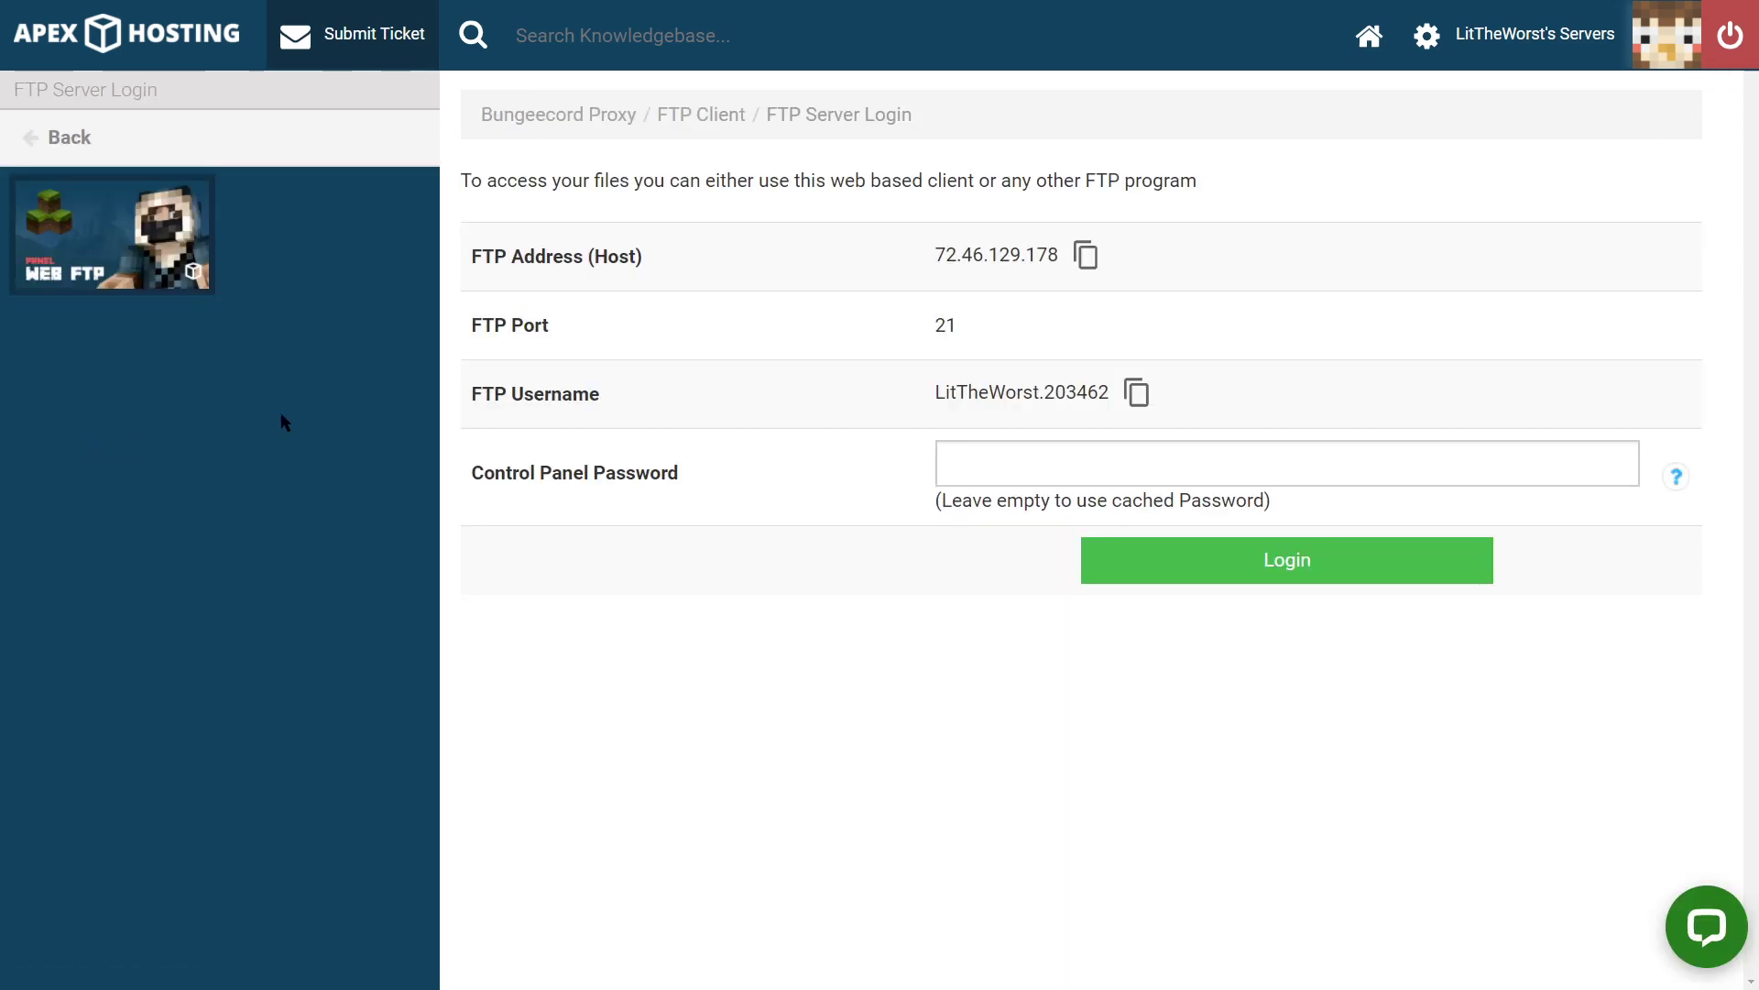
click(943, 468)
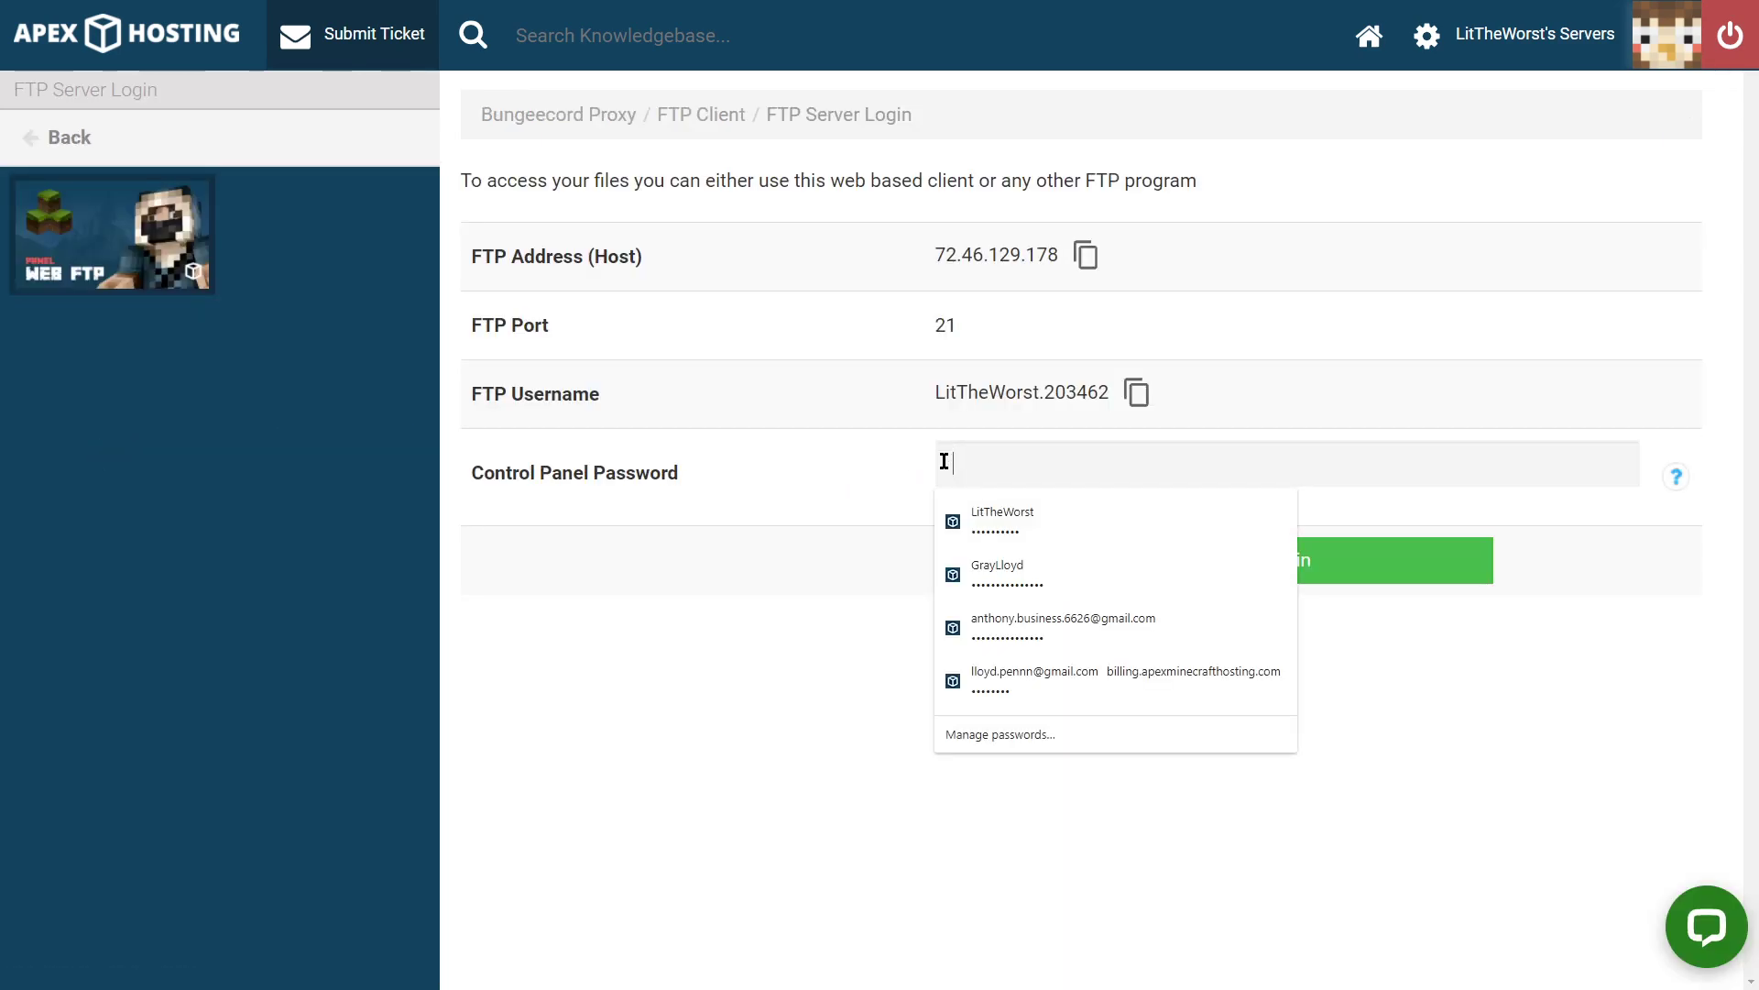
click(1012, 504)
Step: Log in to the Bungeecord proxy's FTP file browser and open the plugins folder's upload page
click(1193, 549)
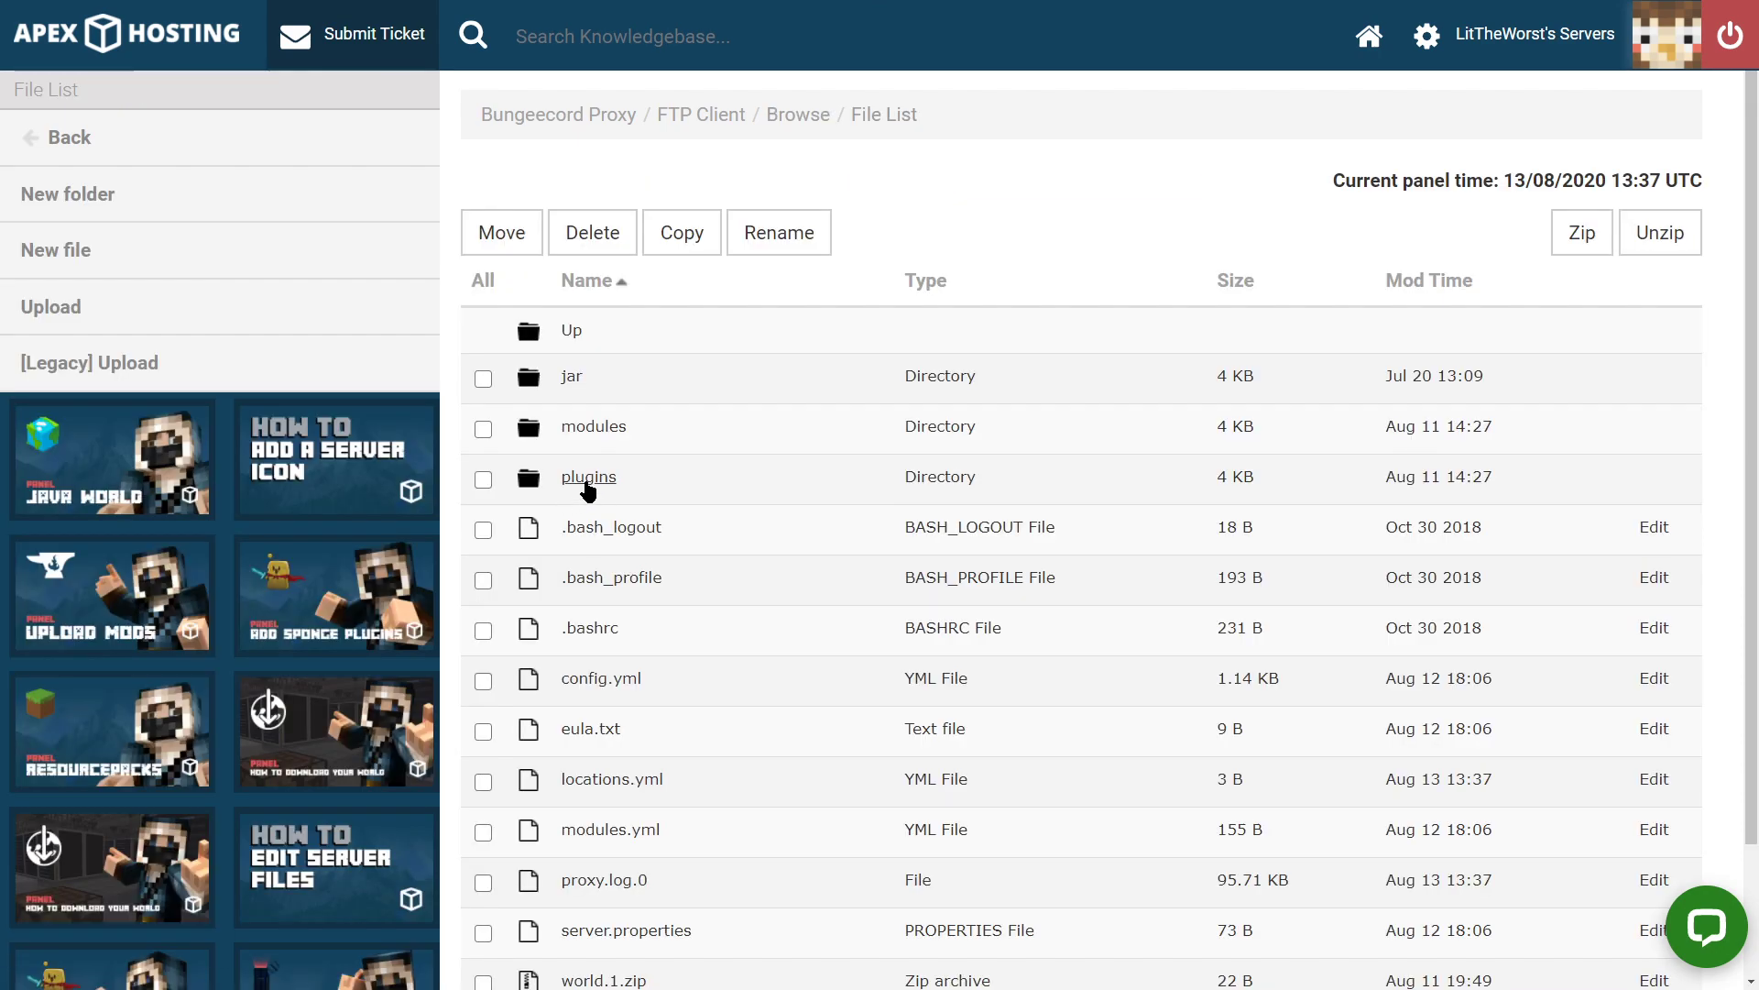
click(586, 480)
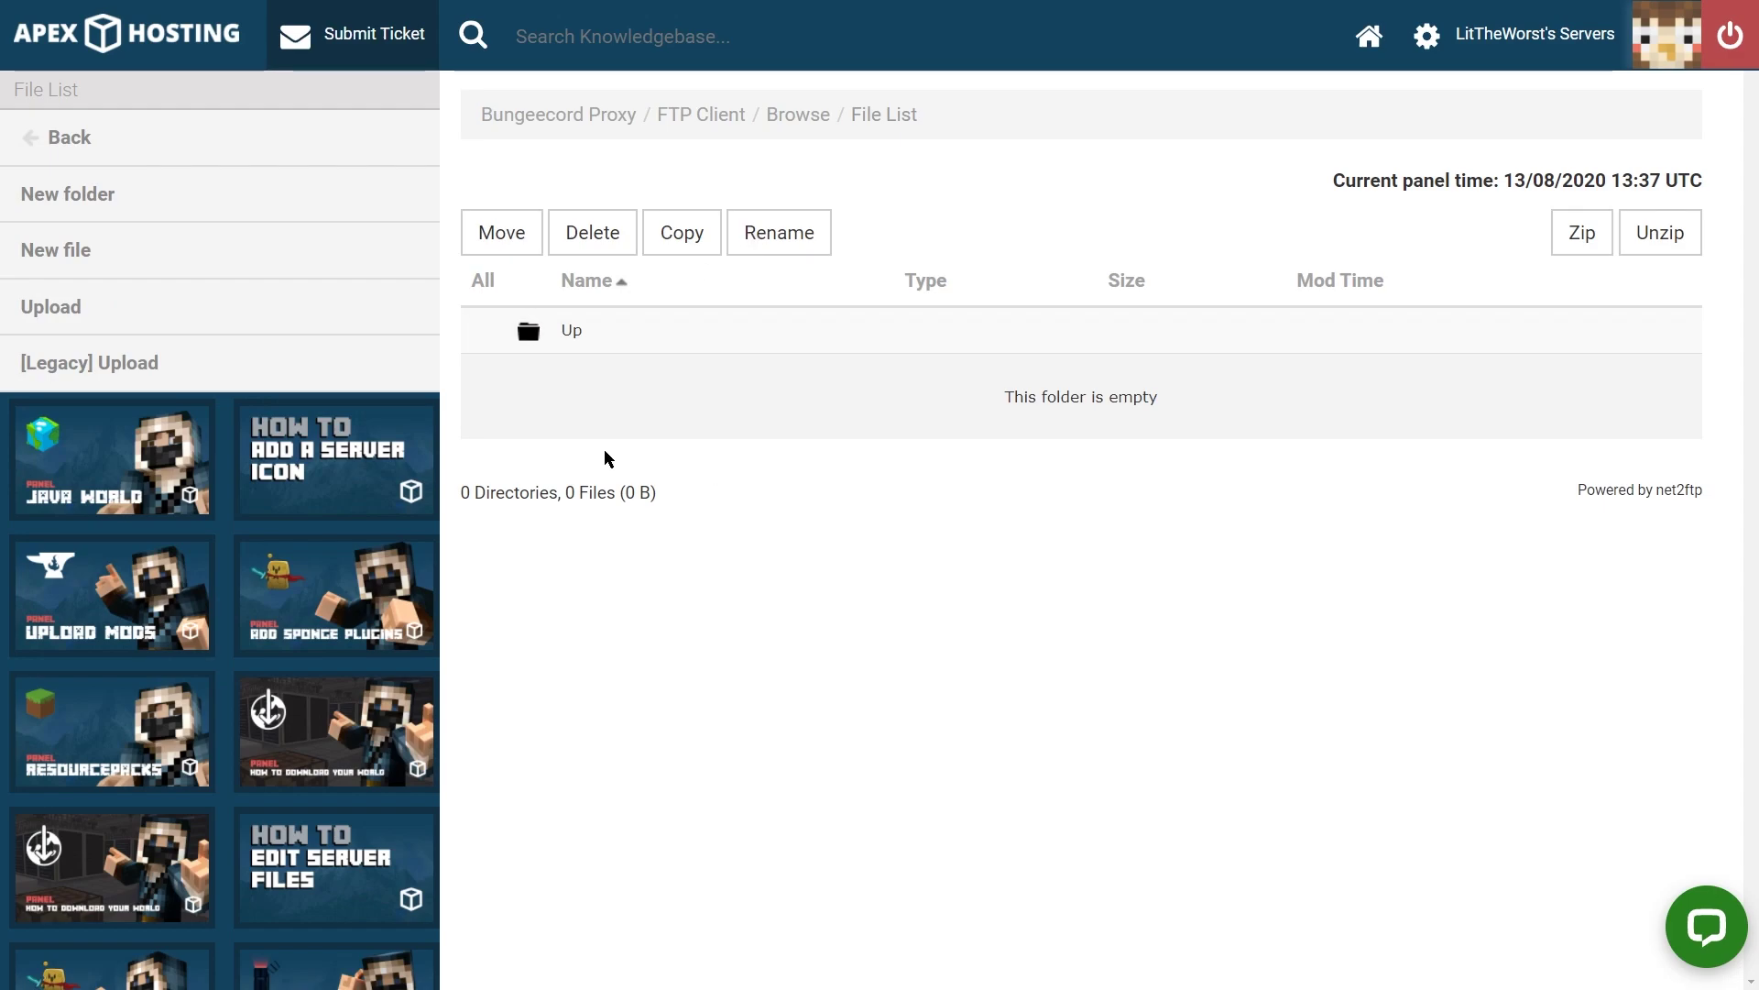
click(58, 325)
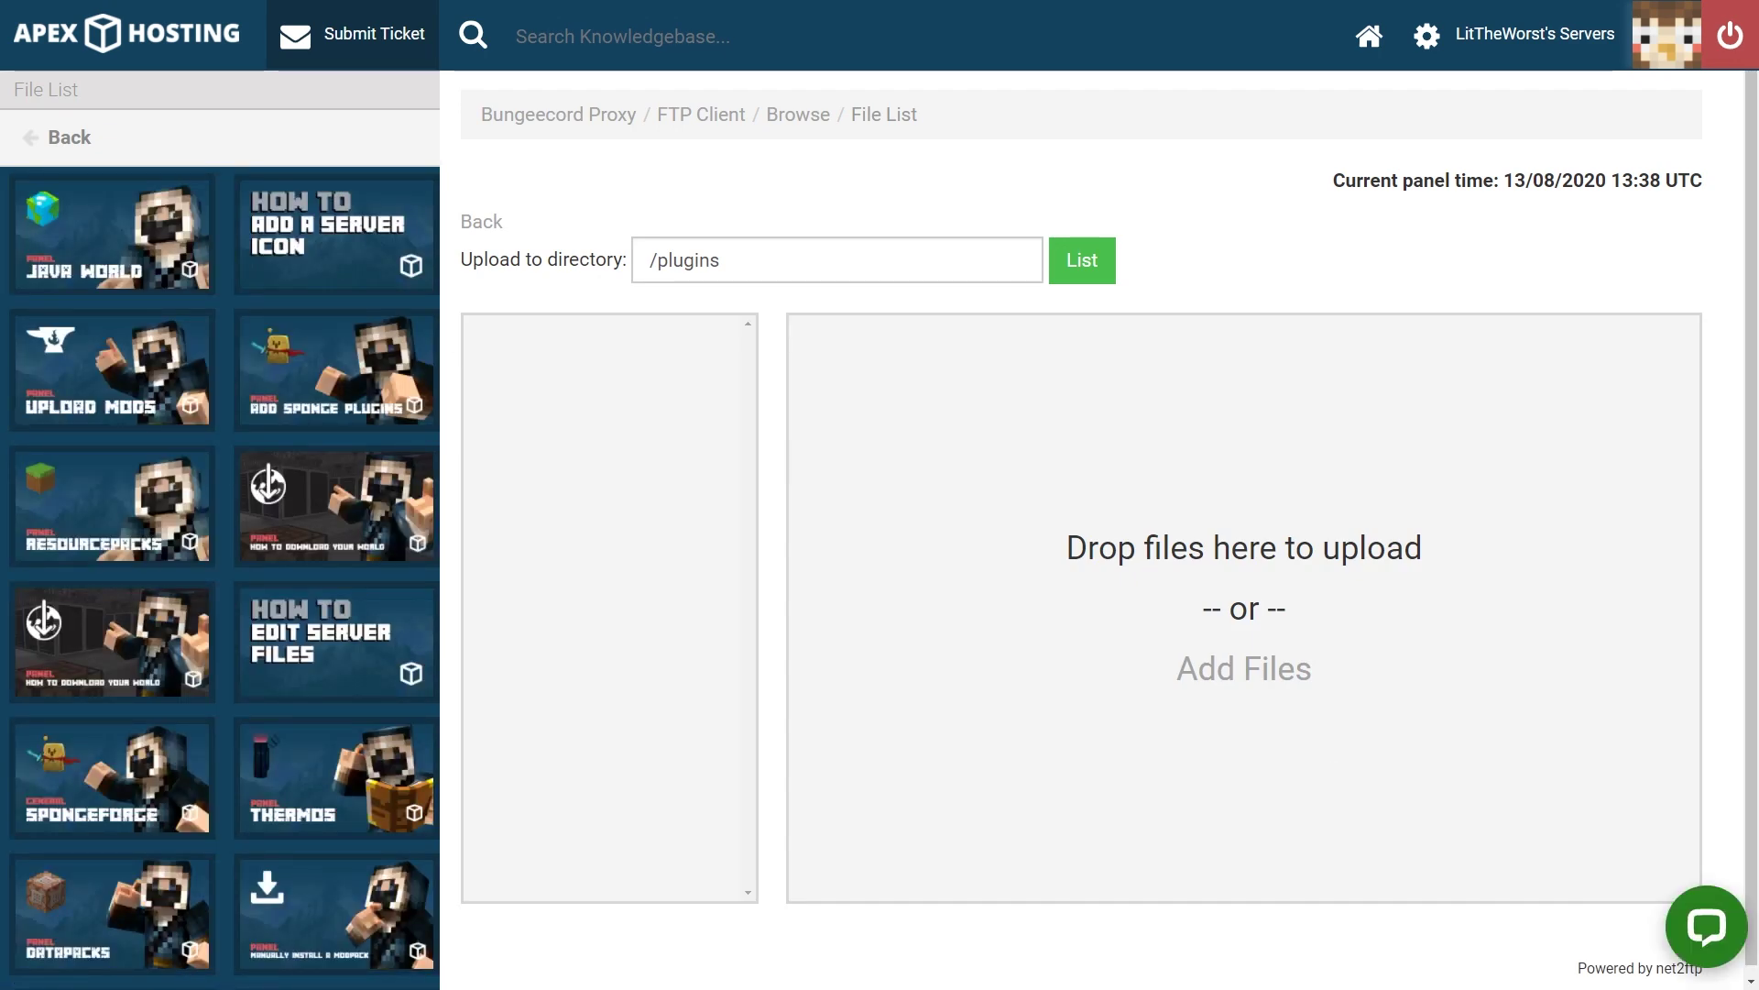
Step: Upload SkinsRestorer (1).jar into /plugins, then return to the servers list
key(alt+Tab)
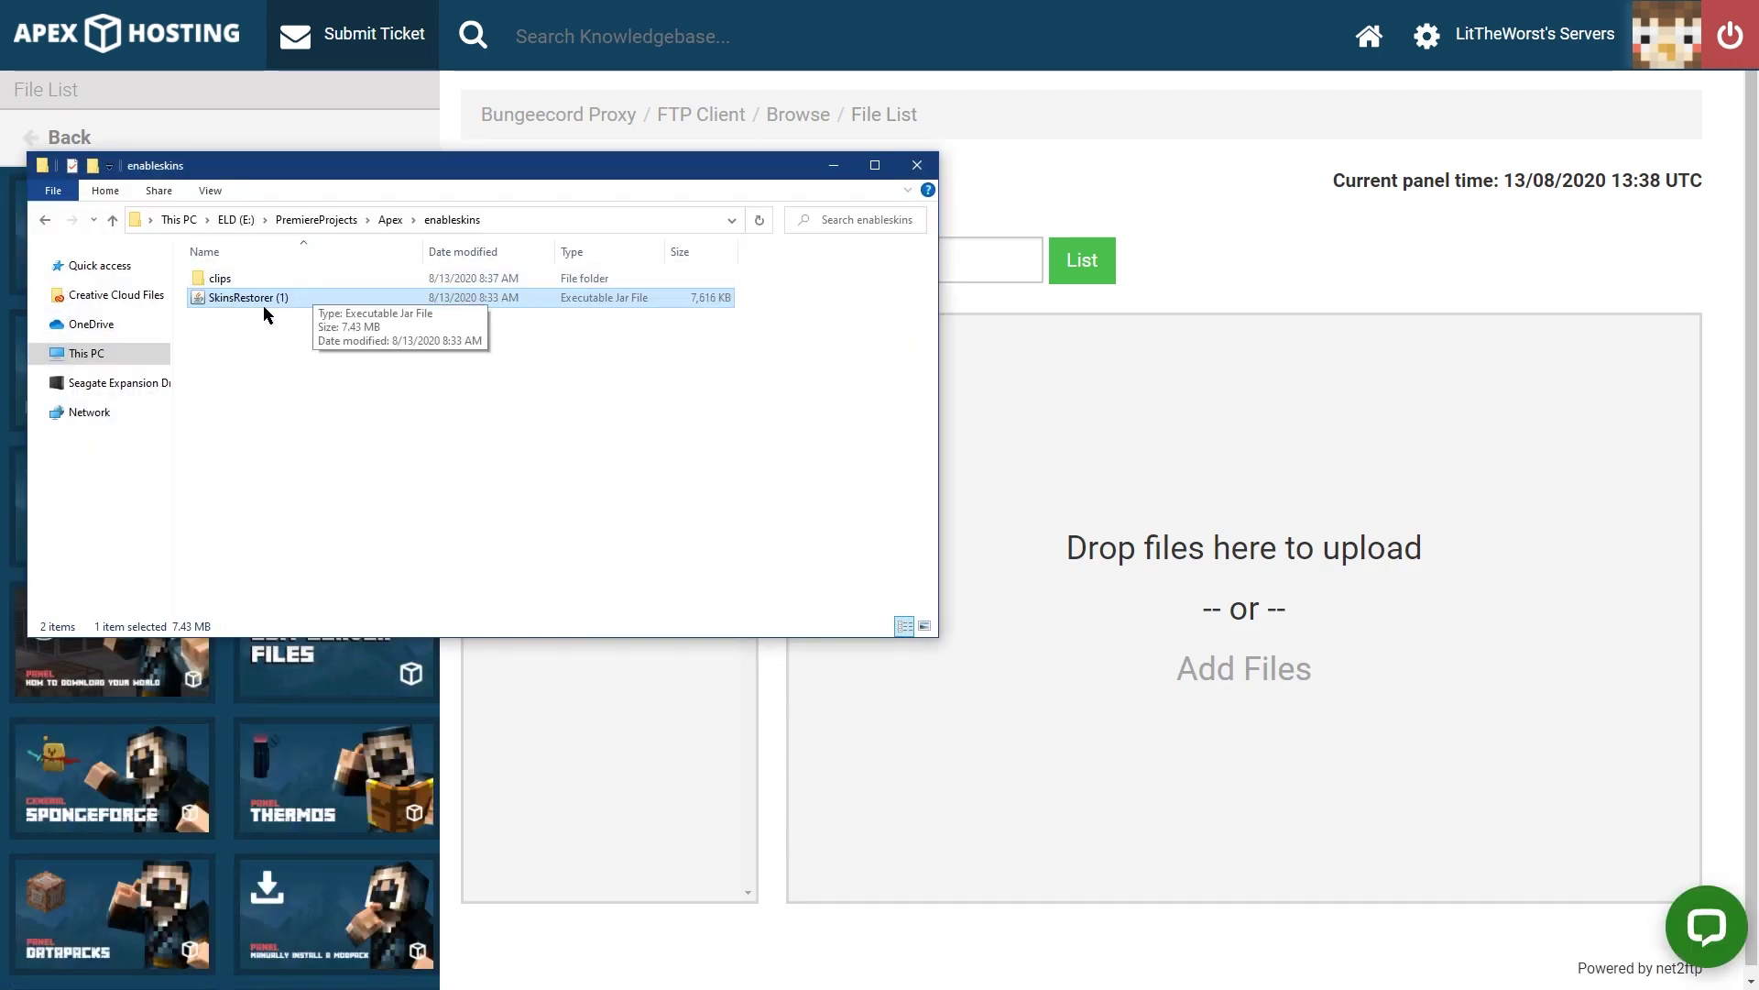
drag(262, 306, 1274, 449)
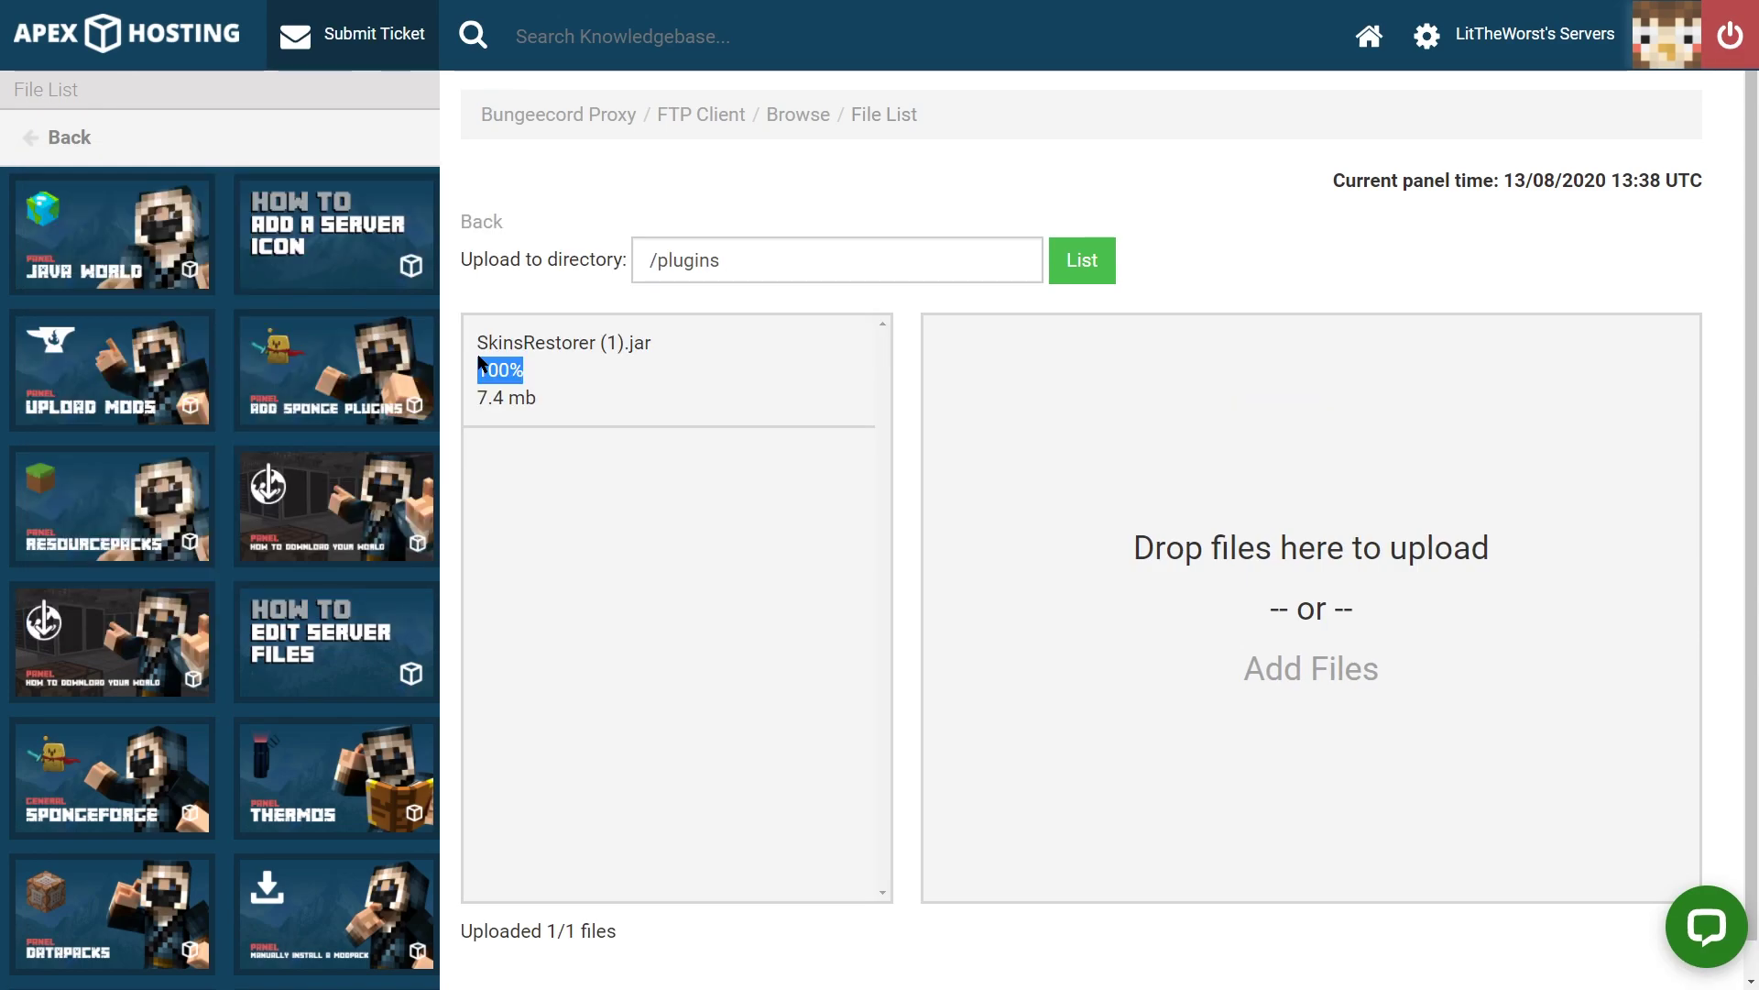
click(564, 376)
drag(553, 396, 491, 366)
click(491, 366)
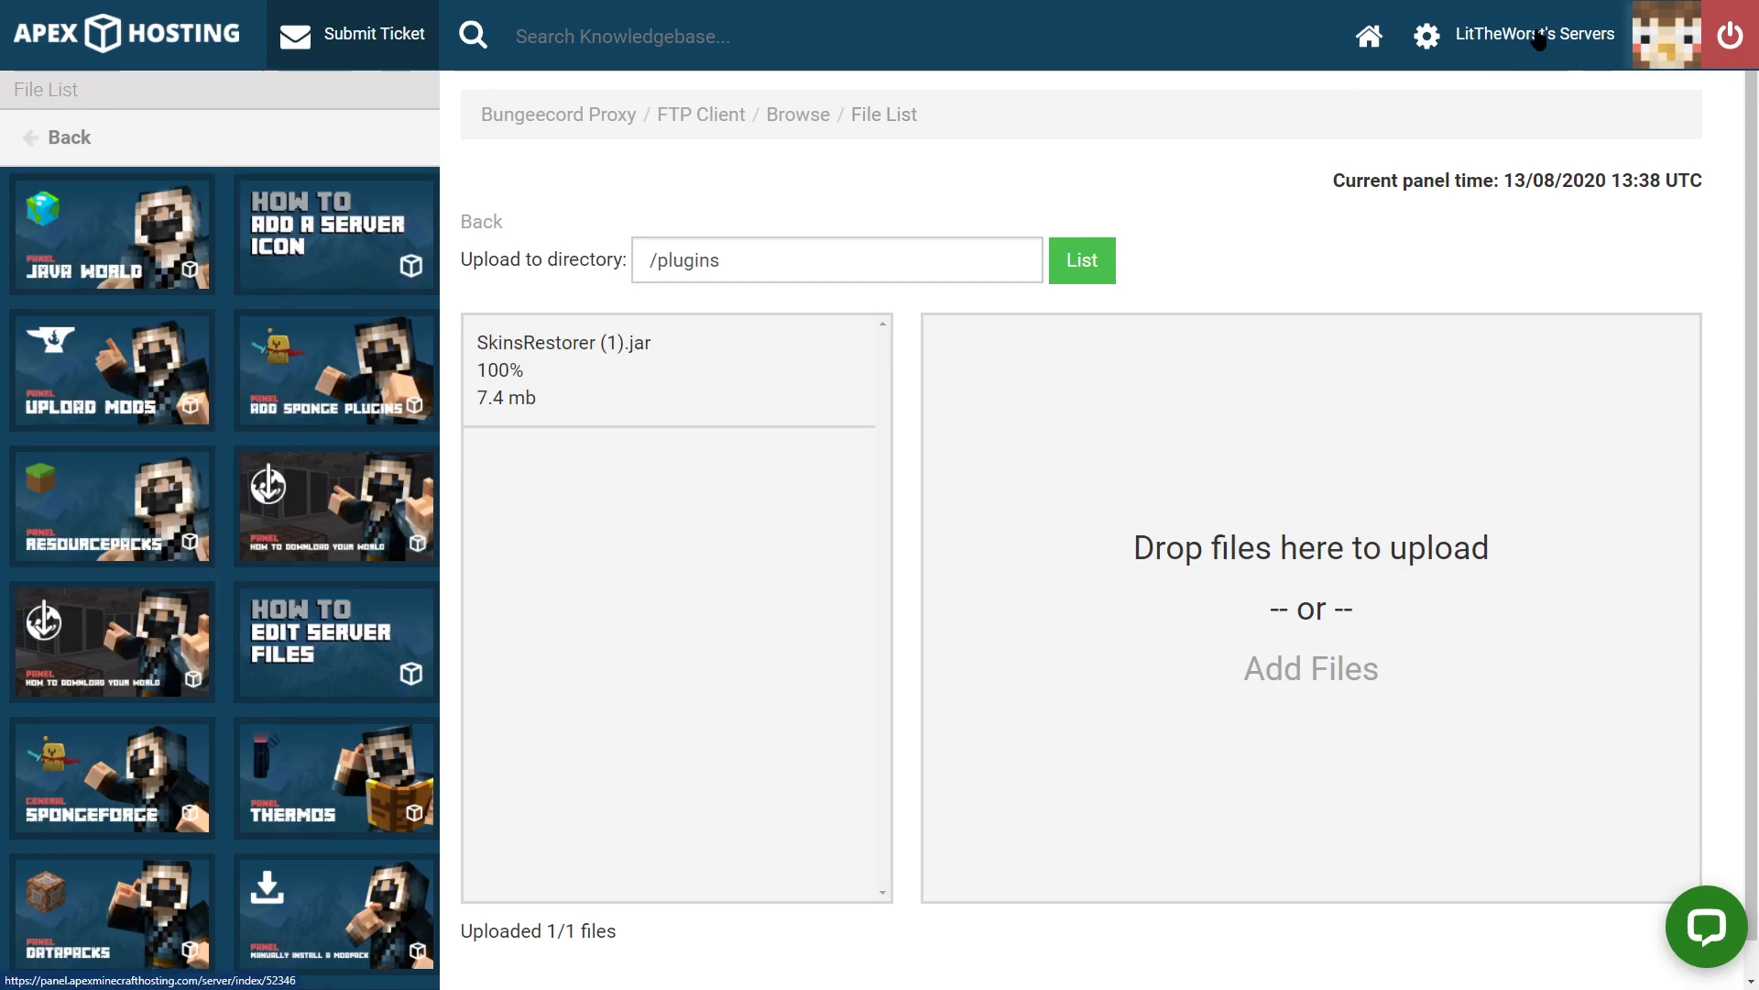
click(1478, 44)
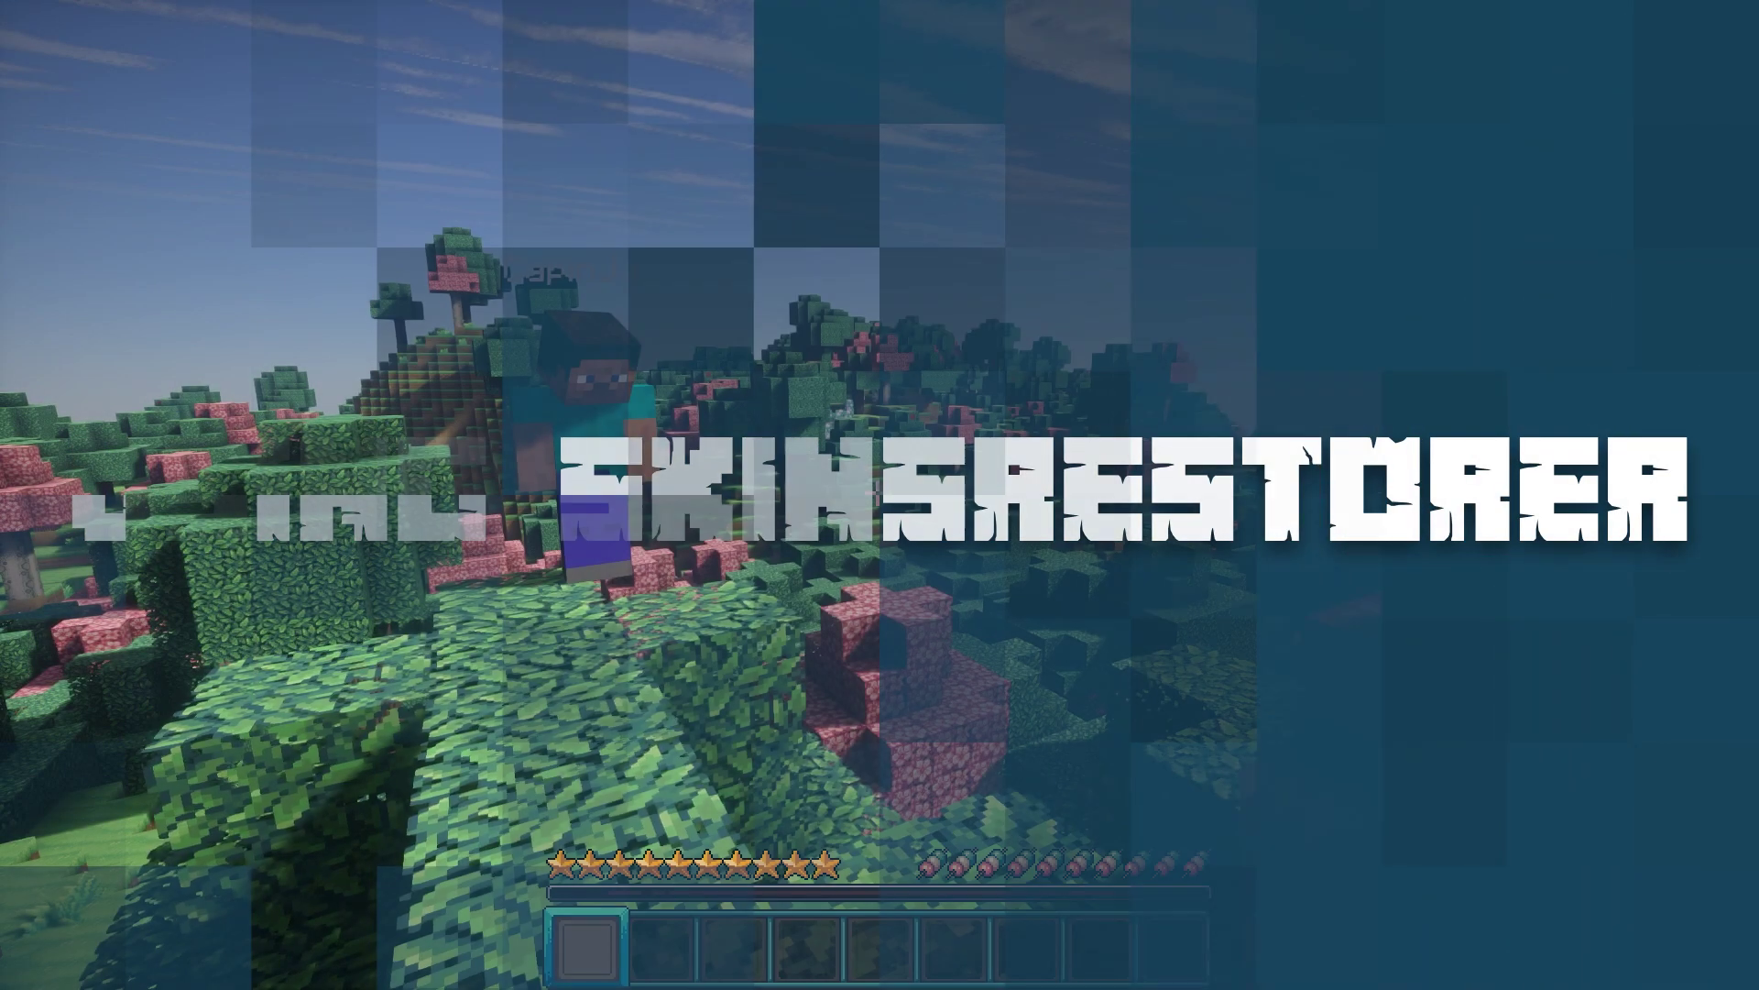
Step: Run /skinsrestorer in chat to bring up the SkinsRestorer Skins Menu
key(w)
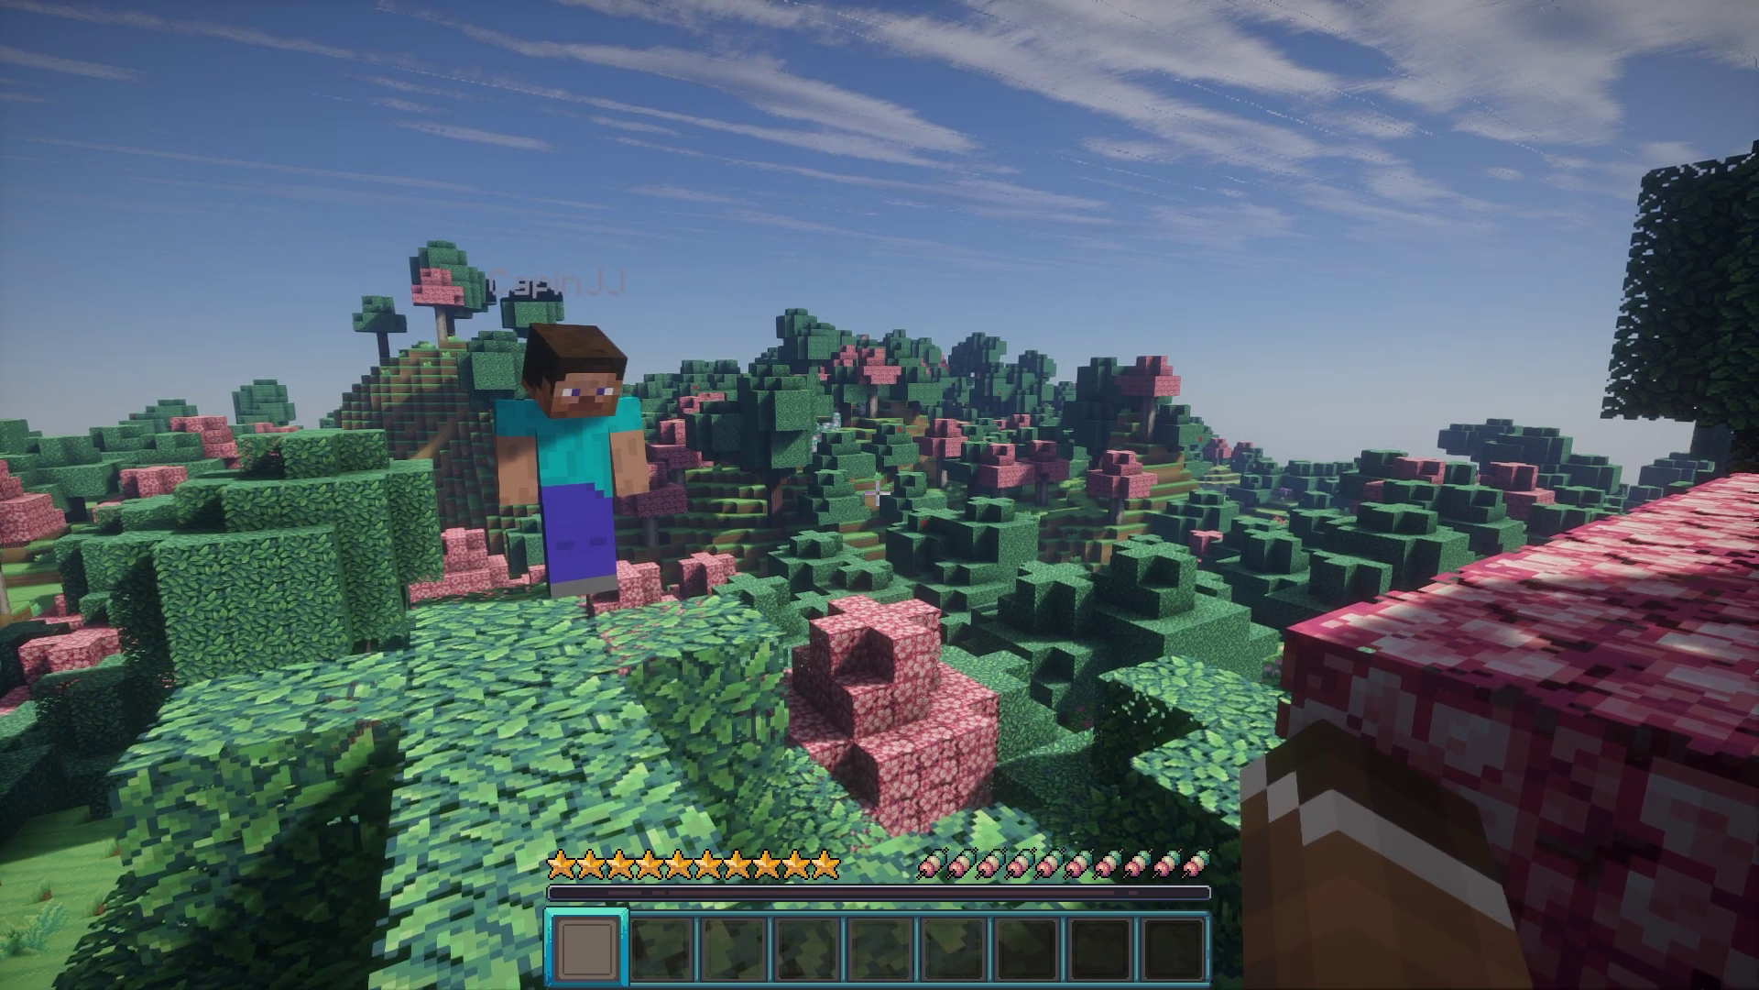
key(slash)
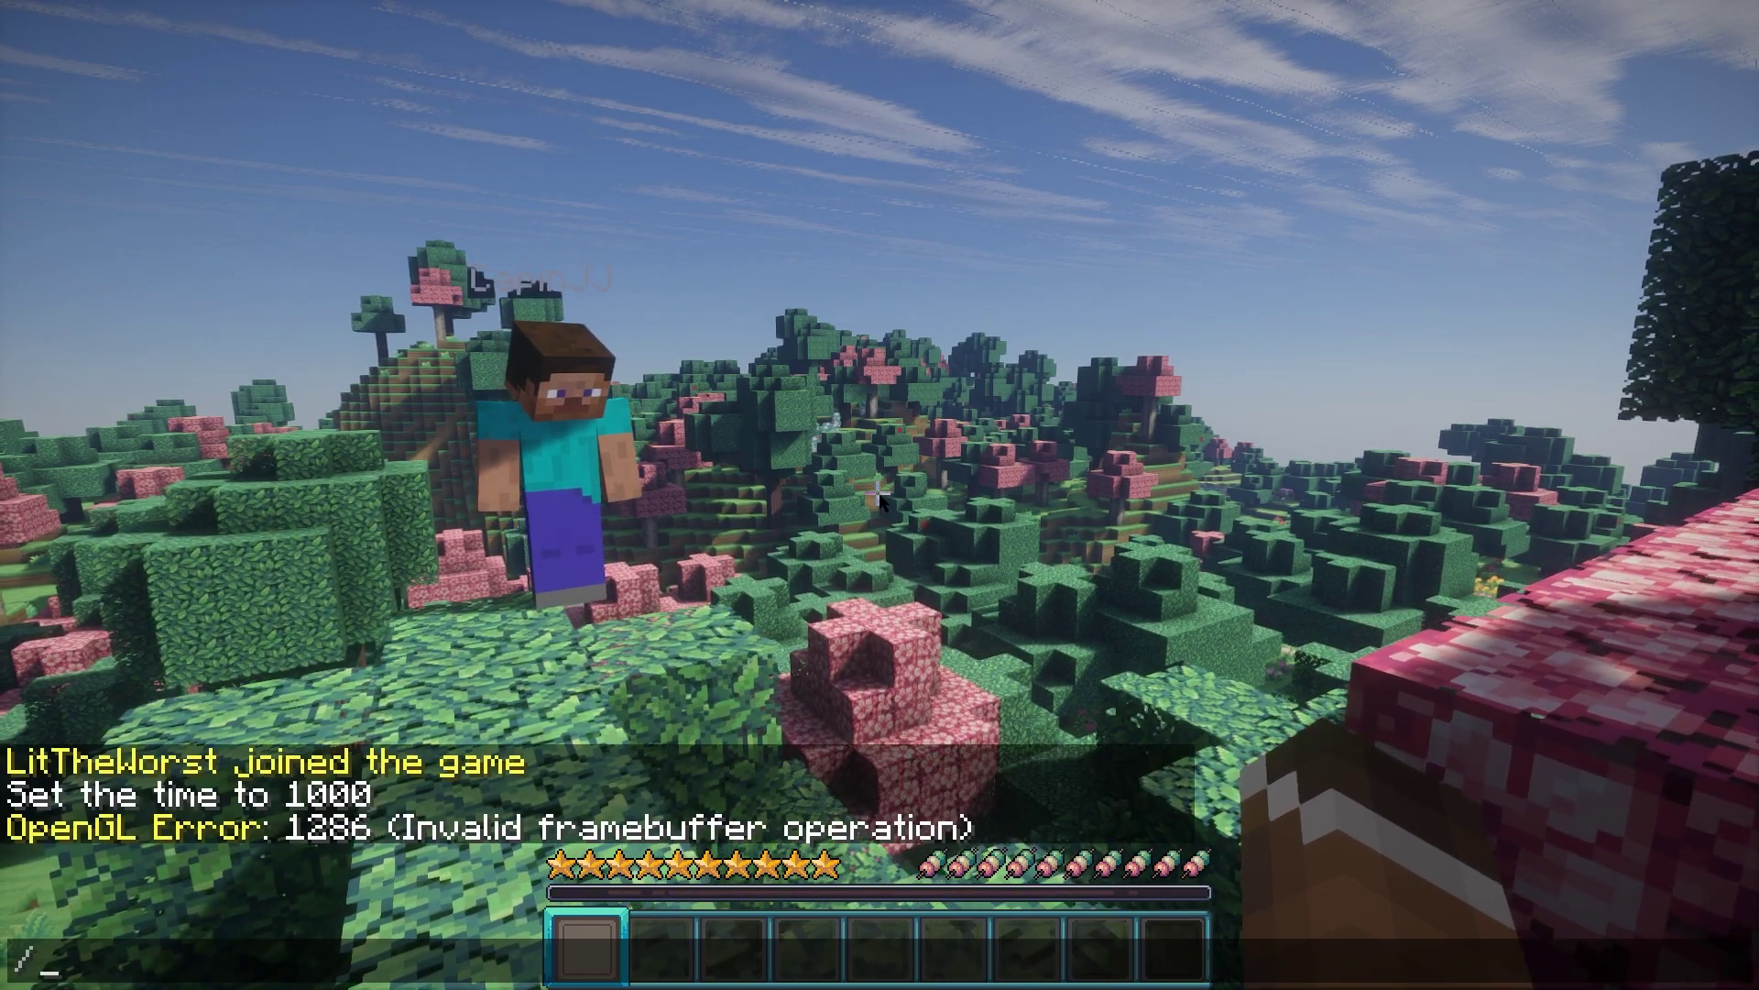
text(skinsrestorer)
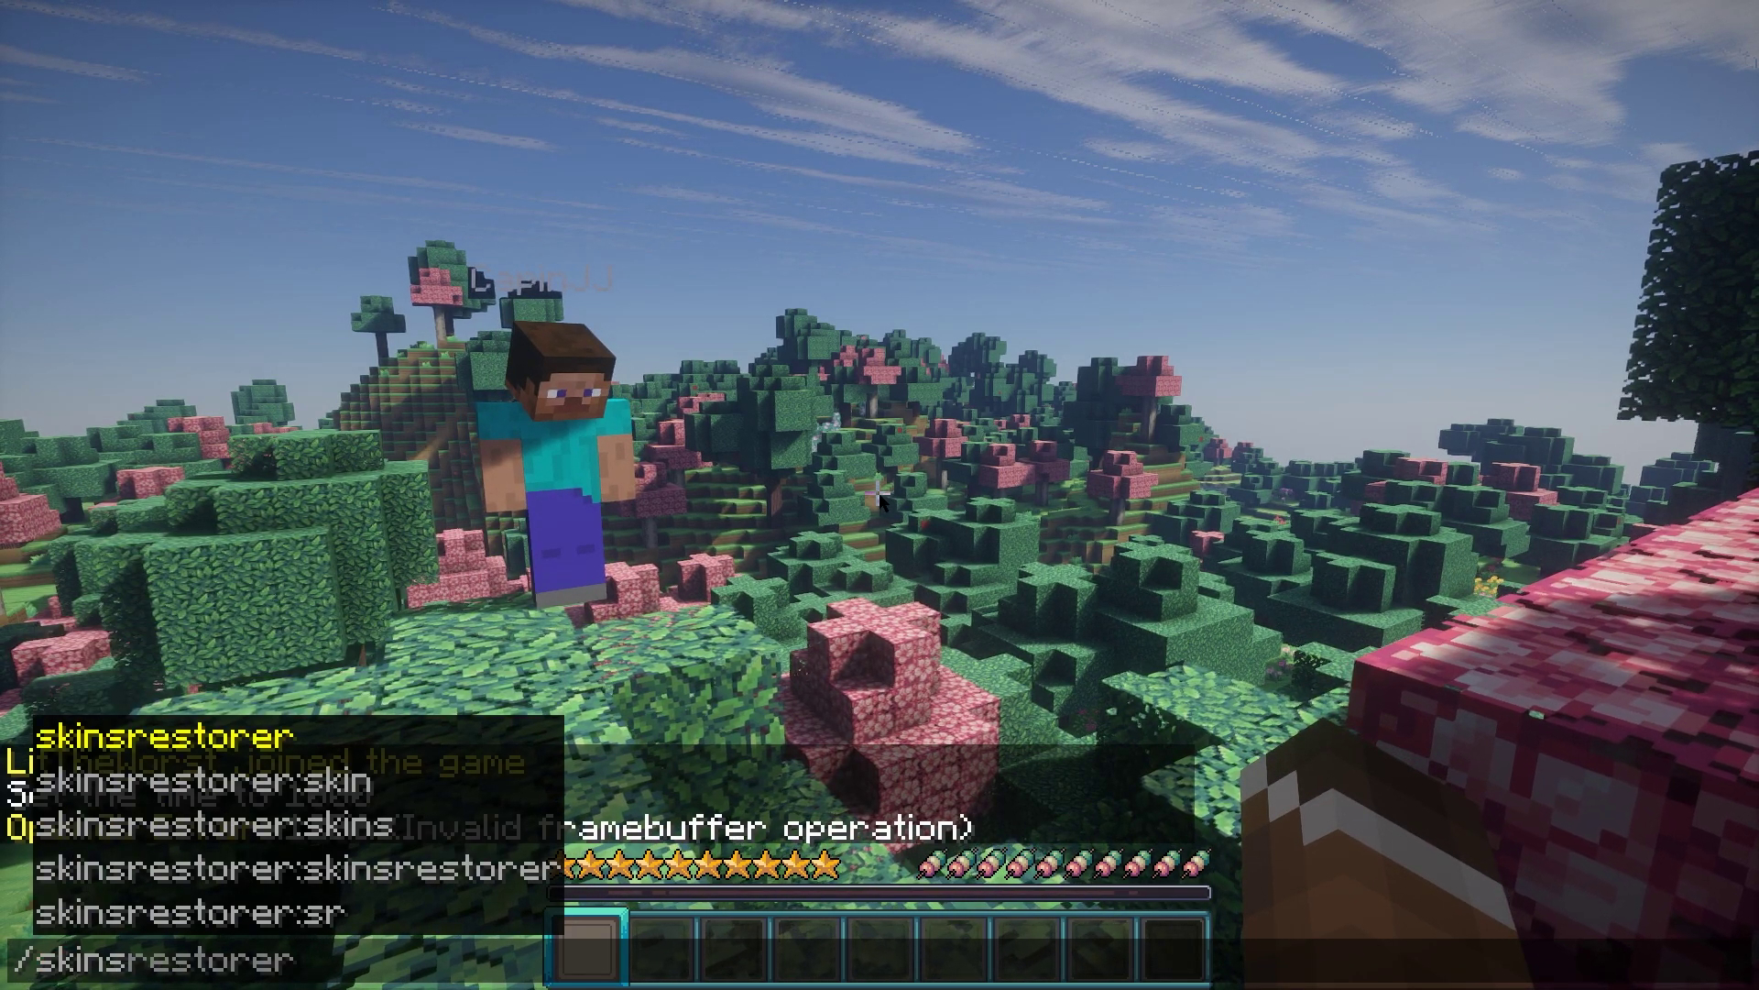
key(Return)
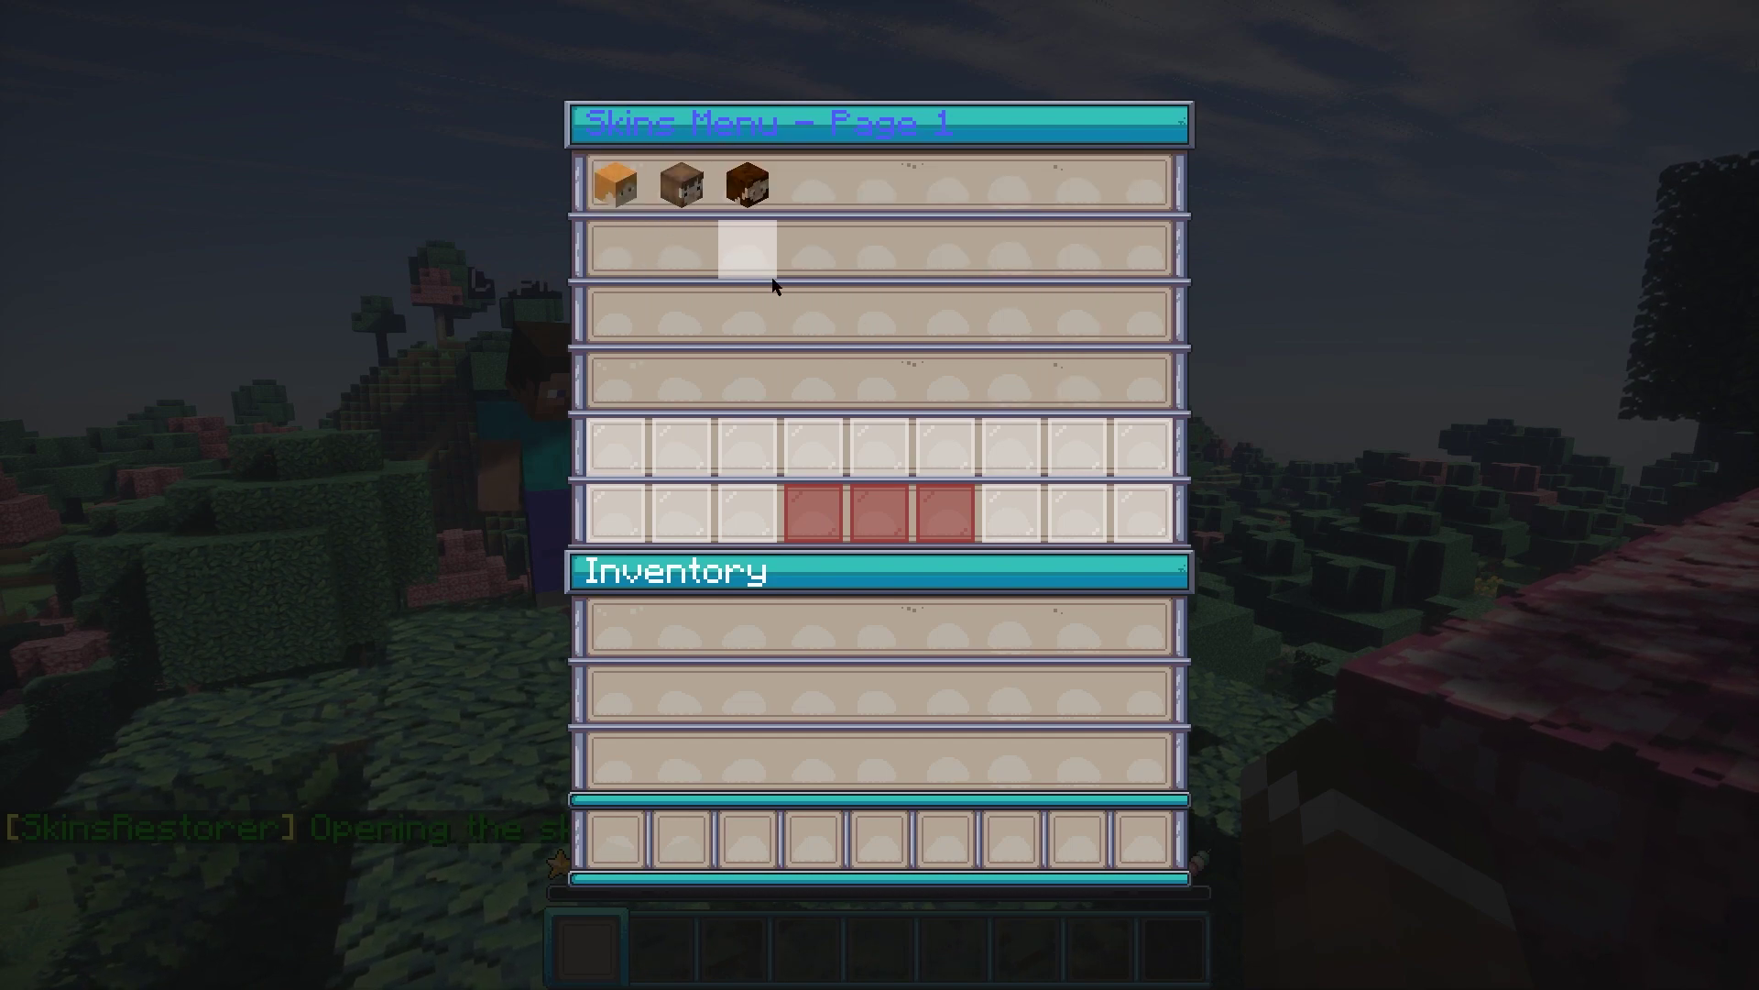
Step: Close the skins menu and show the /sr help listing the admin commands
click(753, 207)
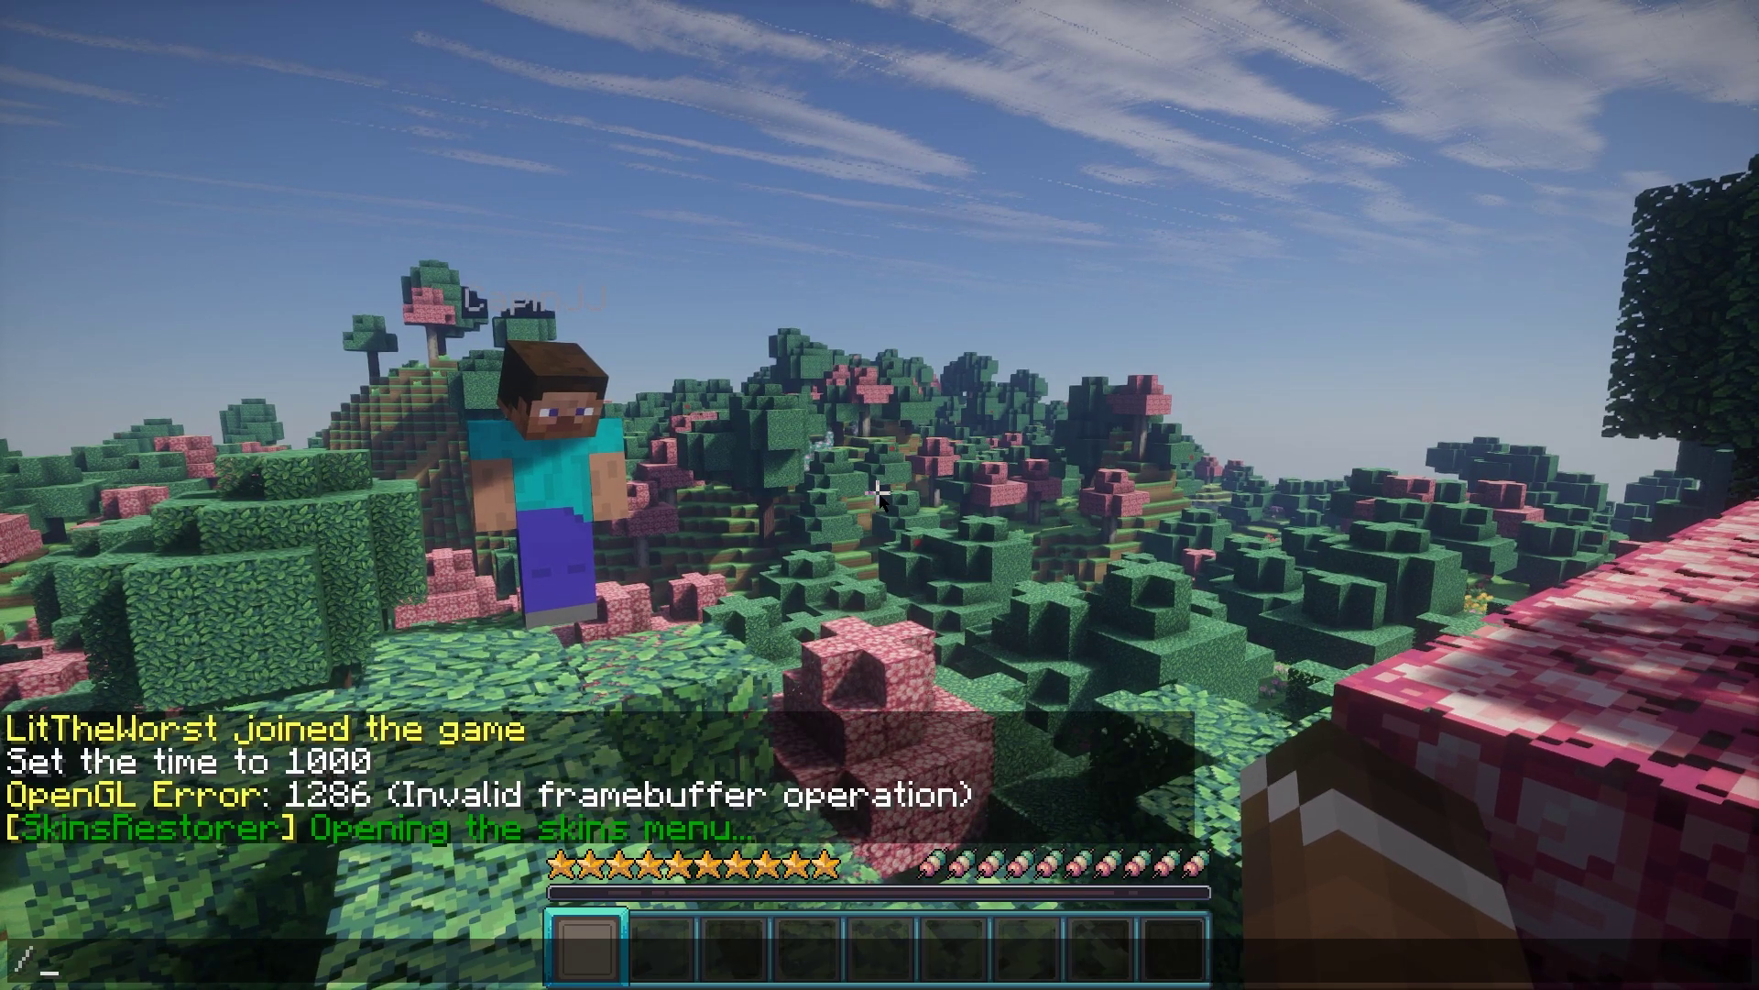
text(/s)
key(Escape)
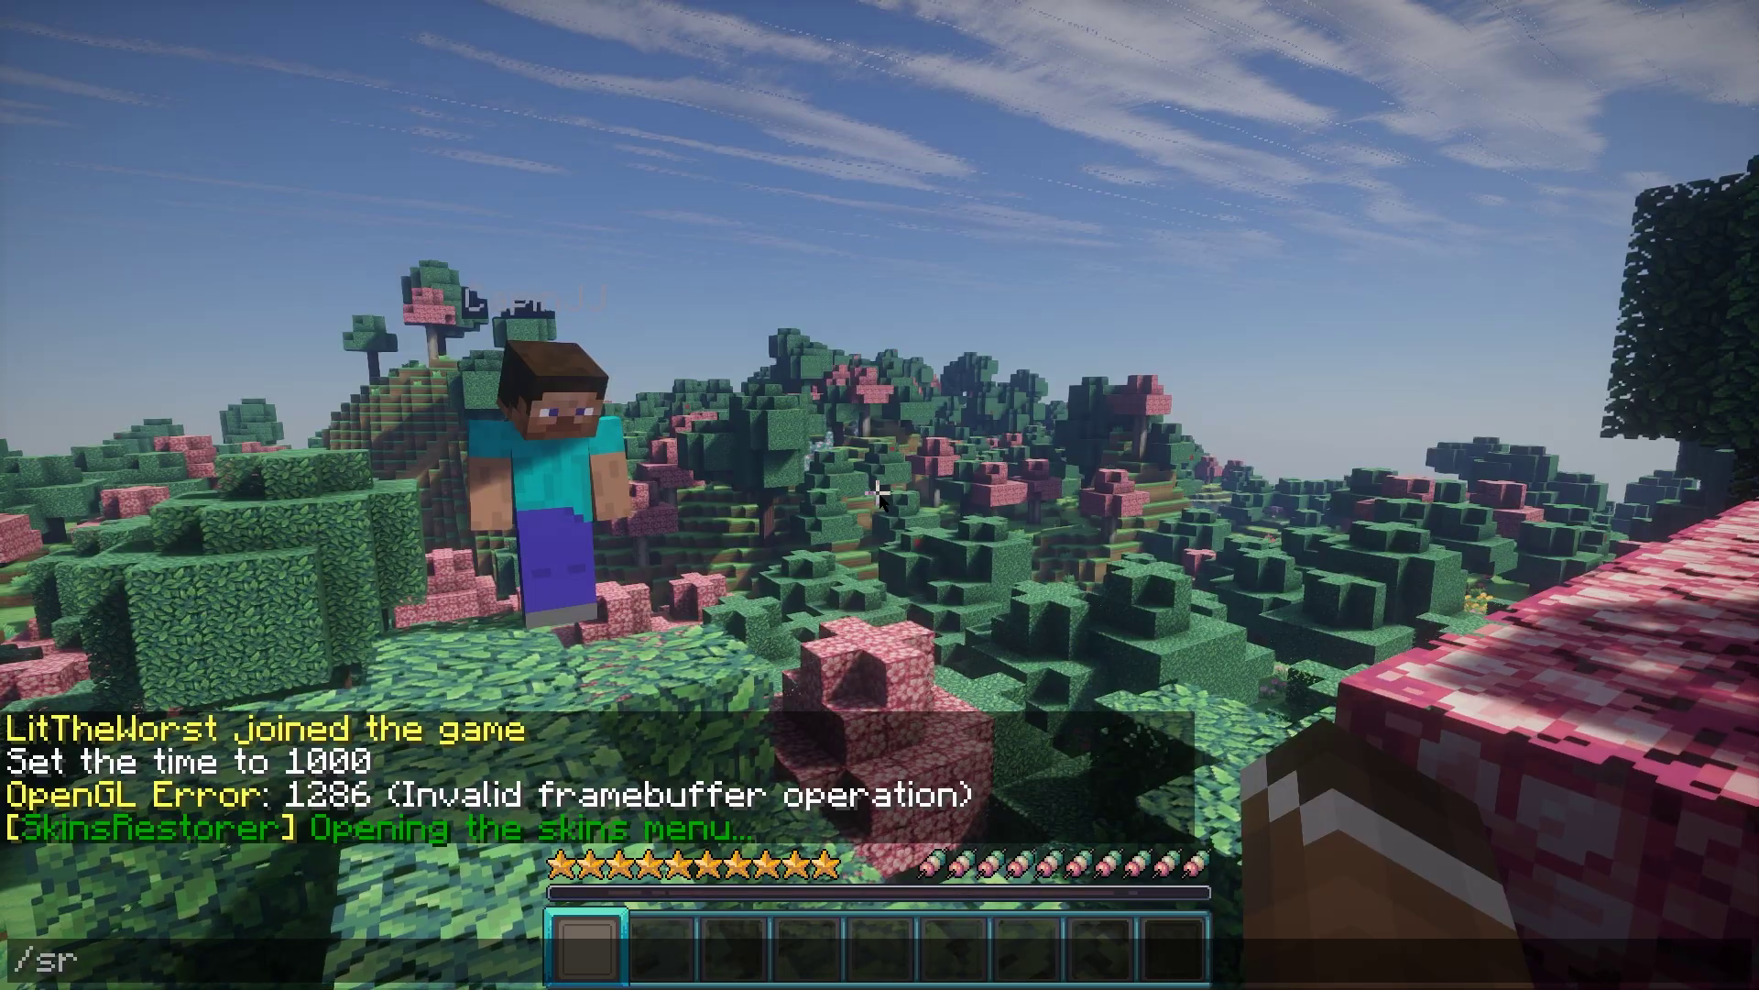
key(BackSpace)
key(Escape)
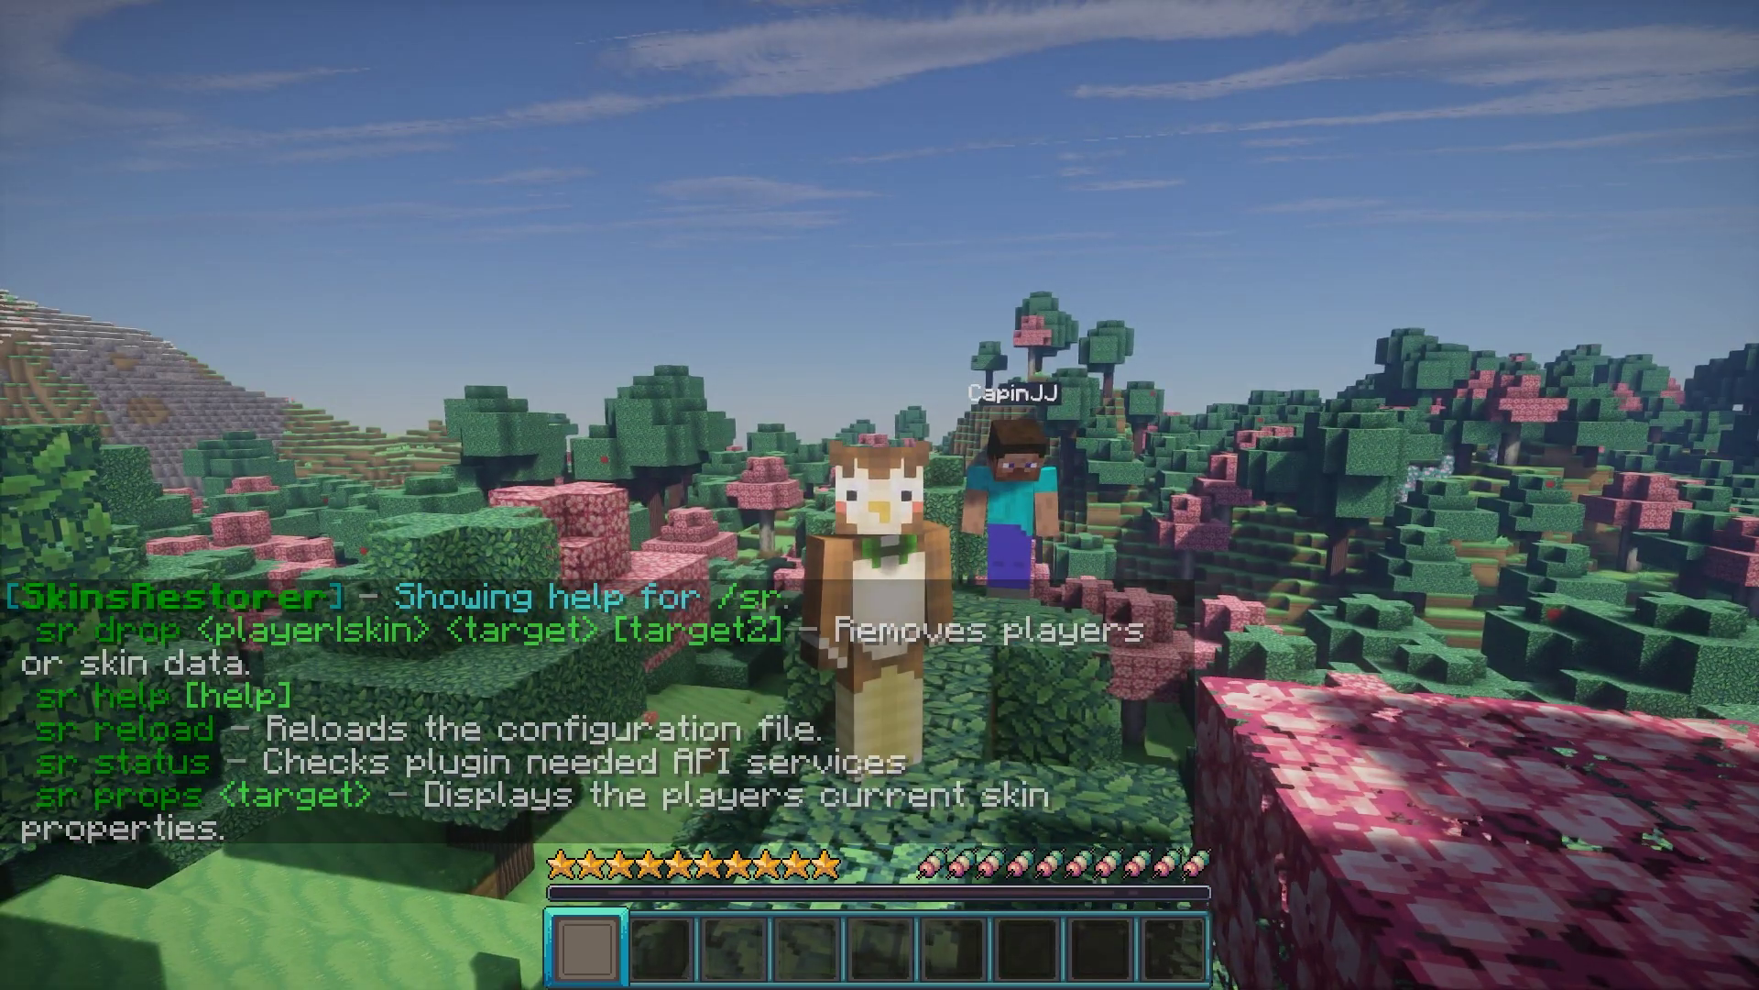
Step: Show your own skin properties with /sr props
text(/sr)
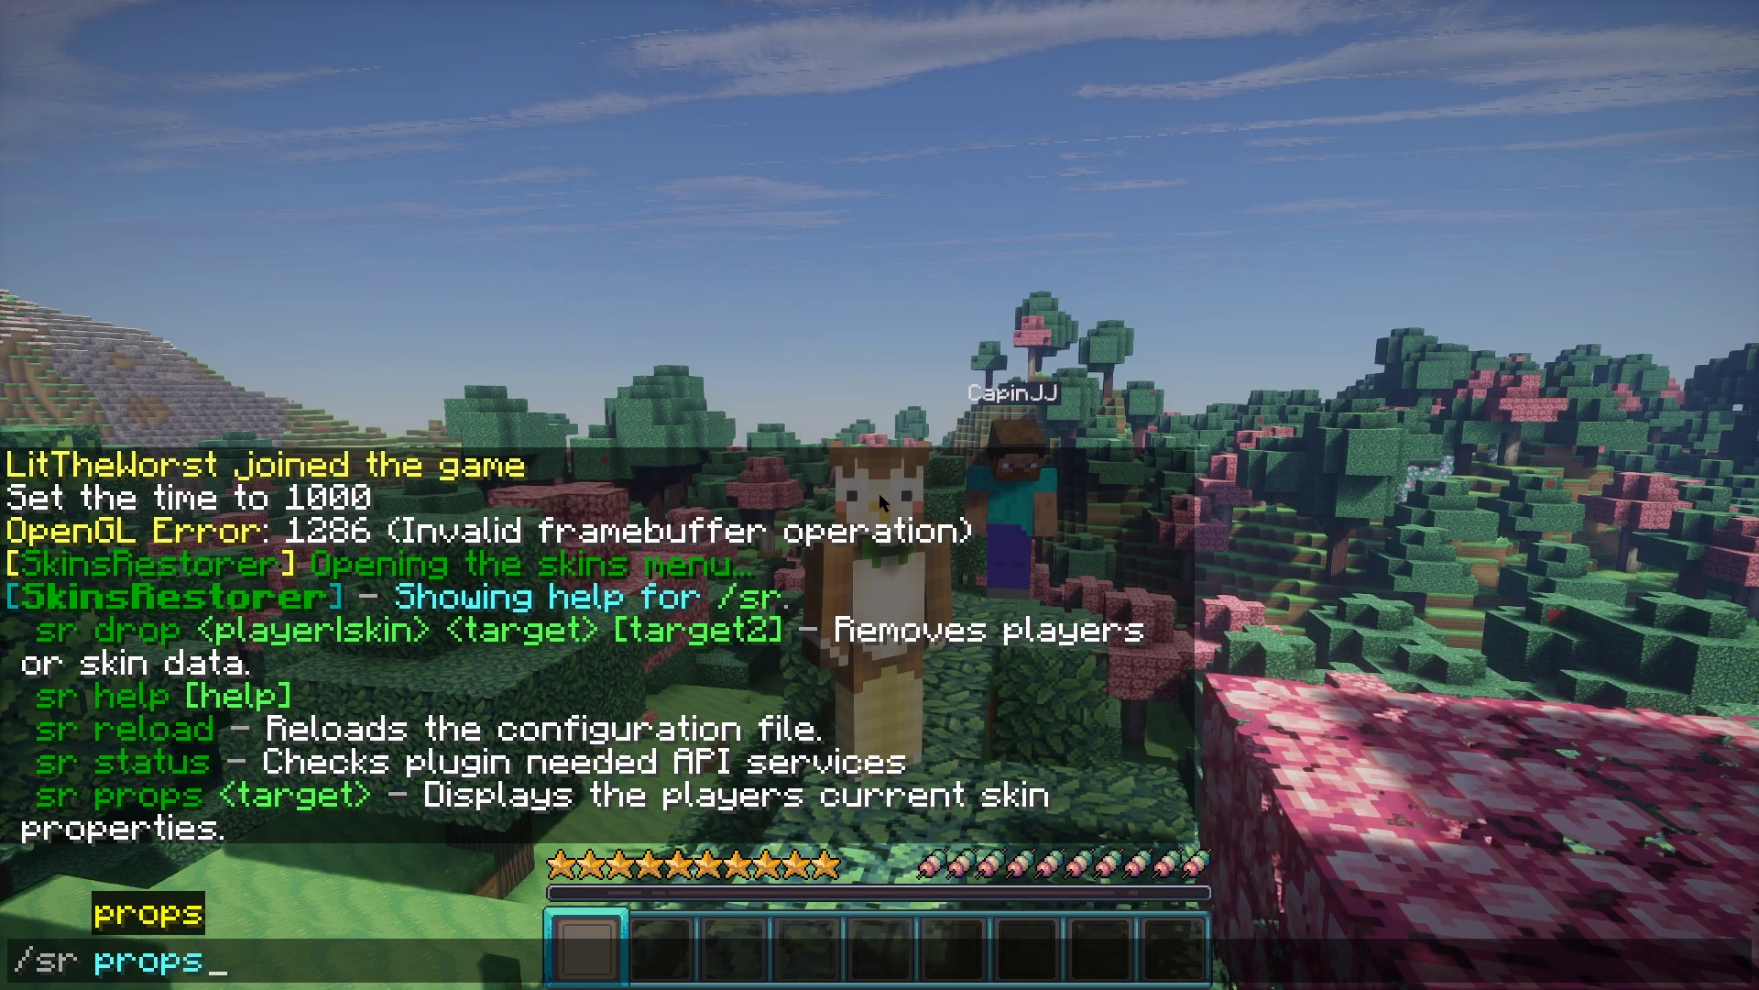
text( props)
key(Return)
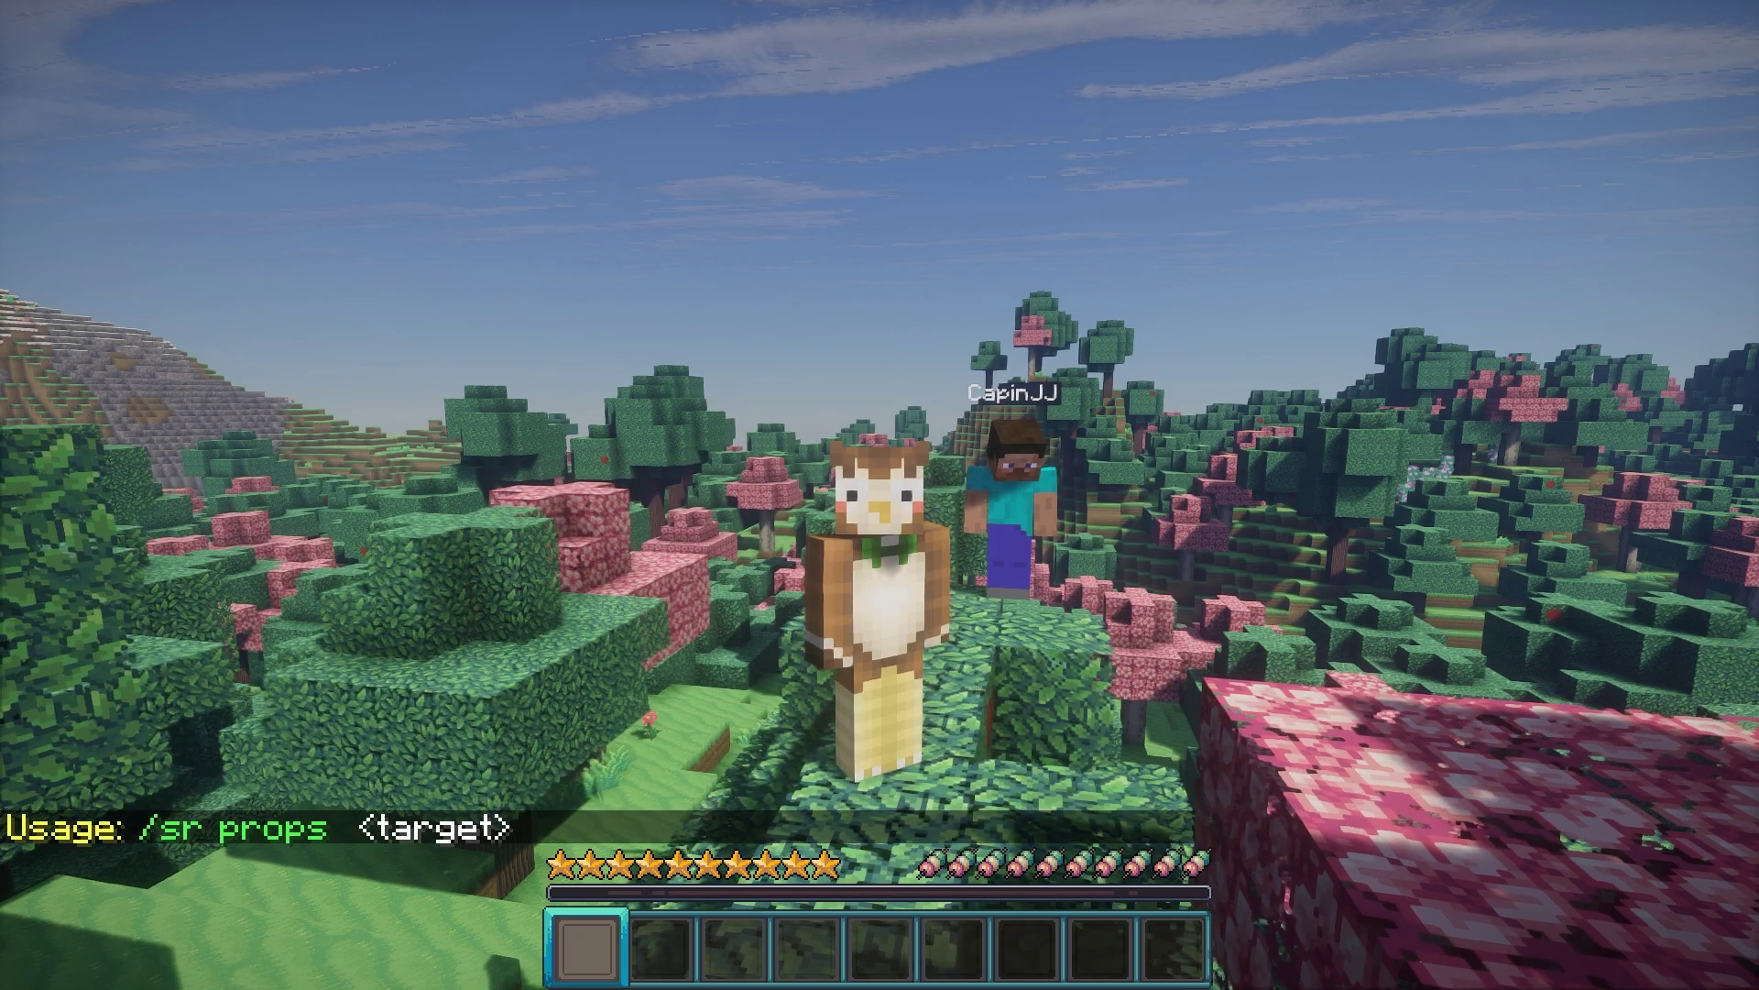
key(t)
key(Up)
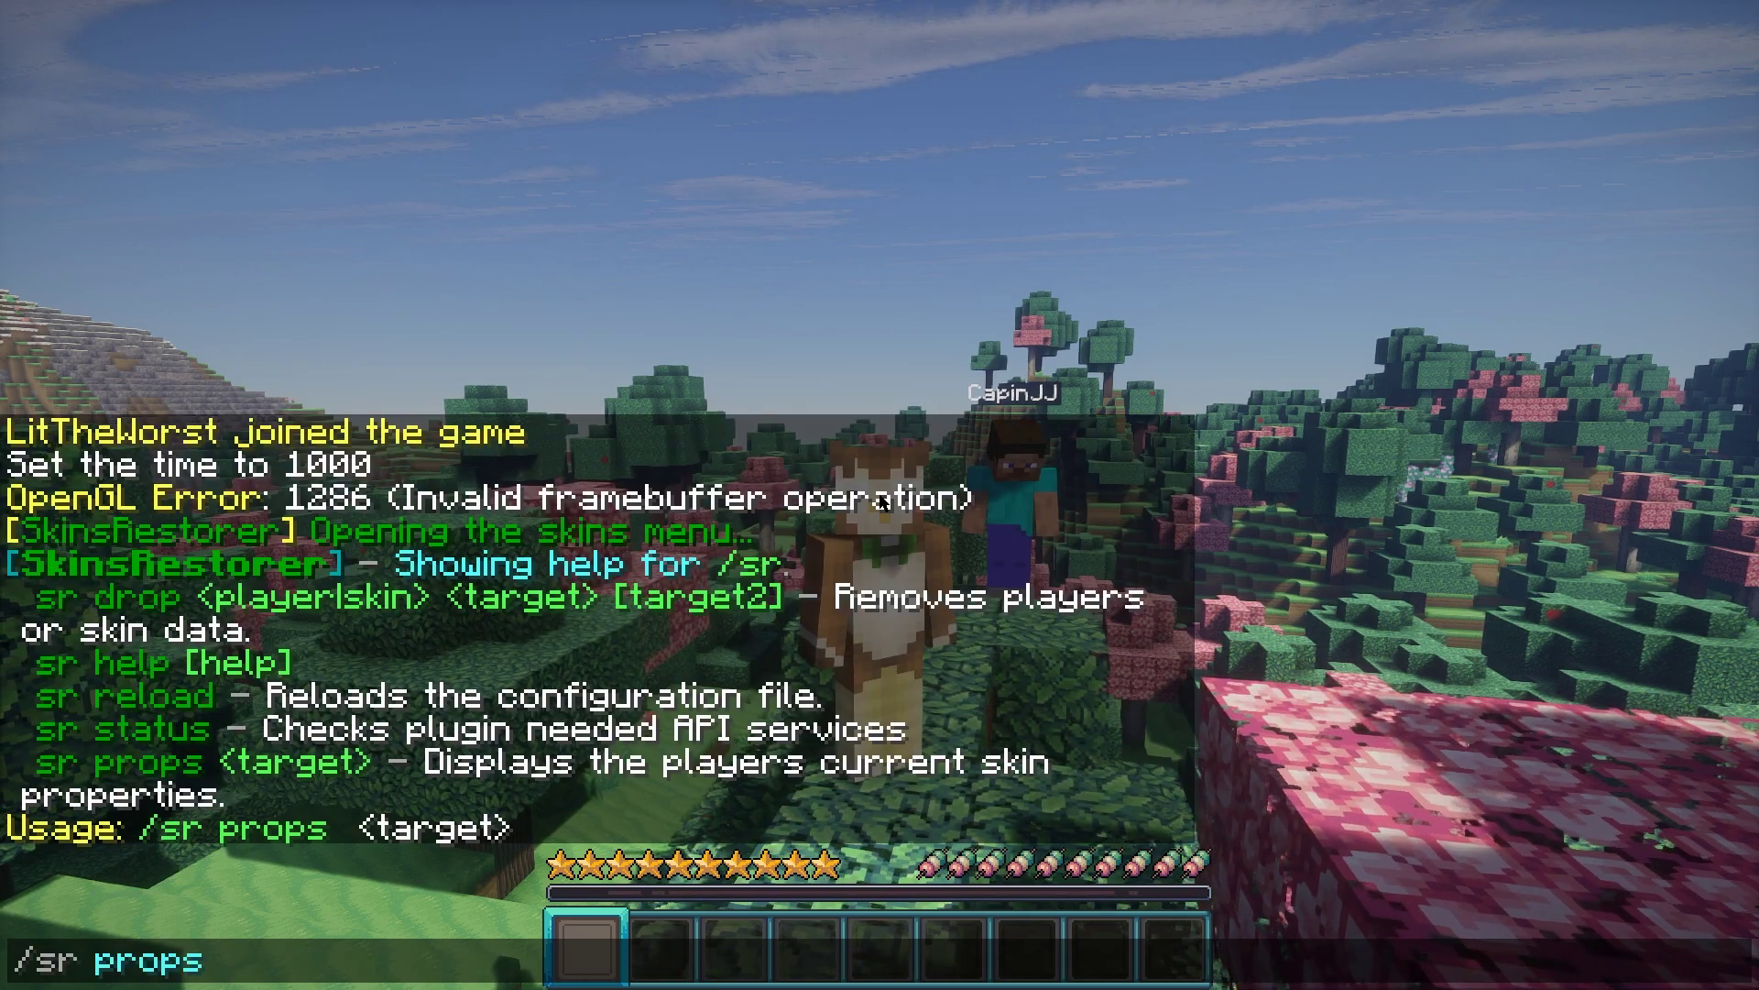
key(Return)
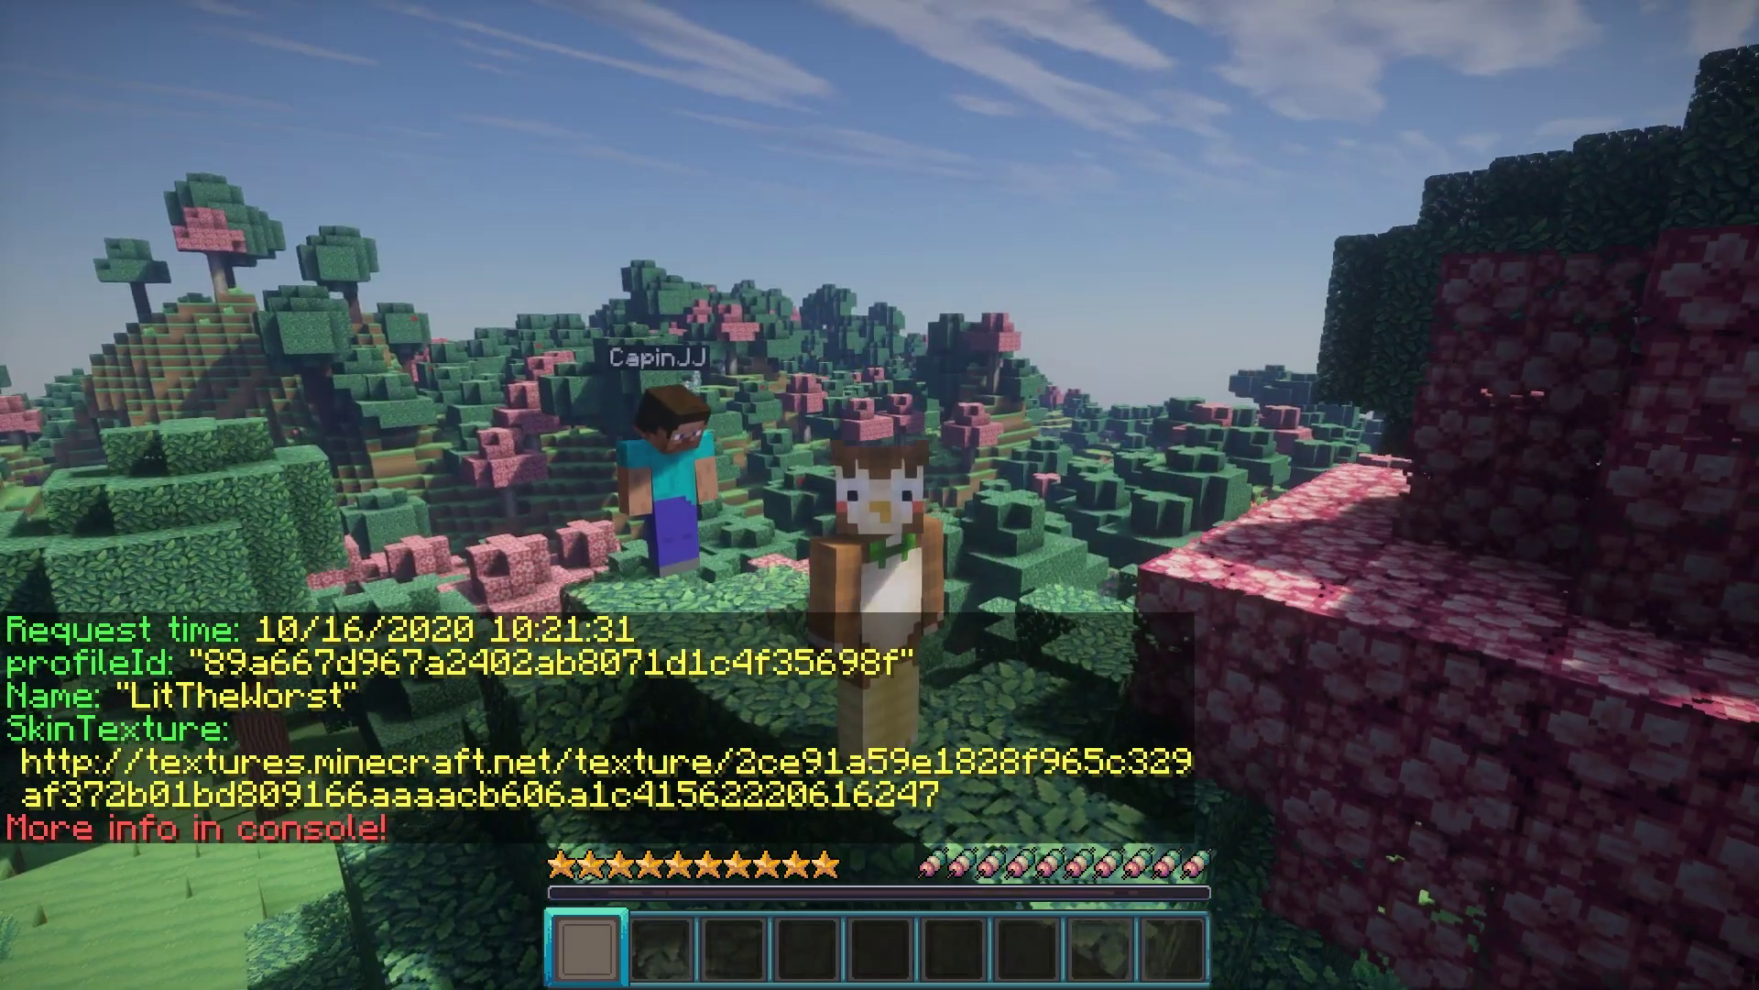
Step: Give the other player your owl skin with /skin set
key(slash)
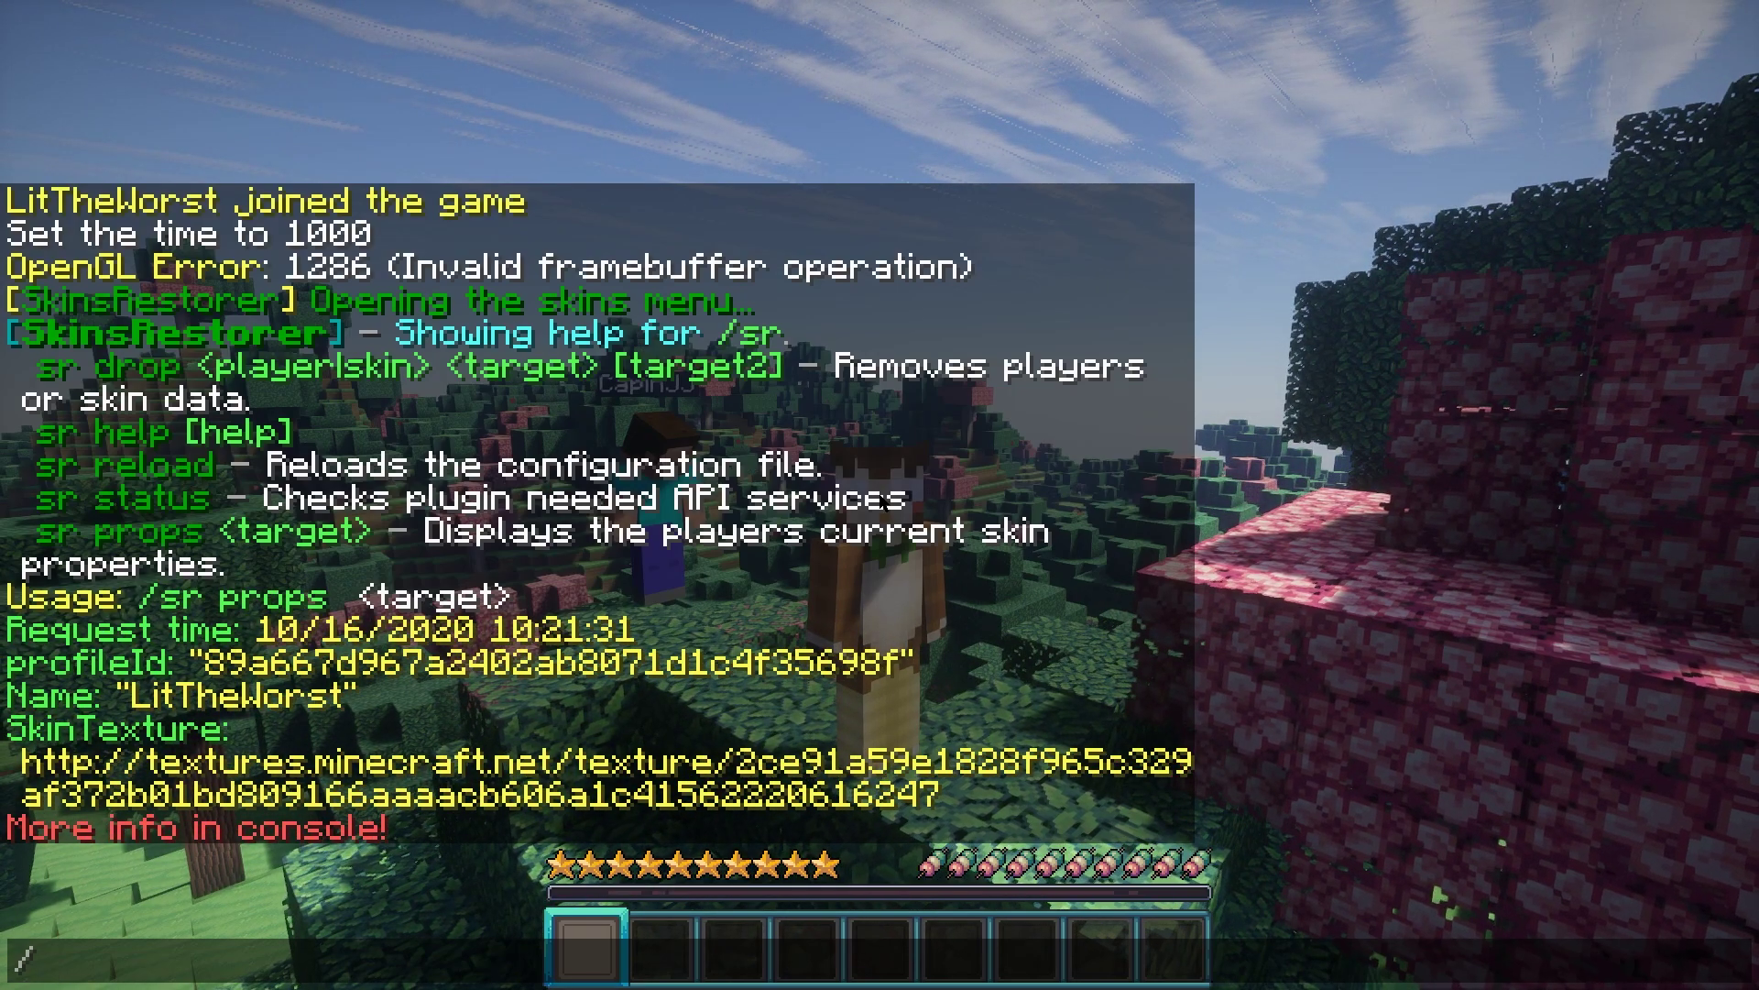
text(skins)
key(BackSpace)
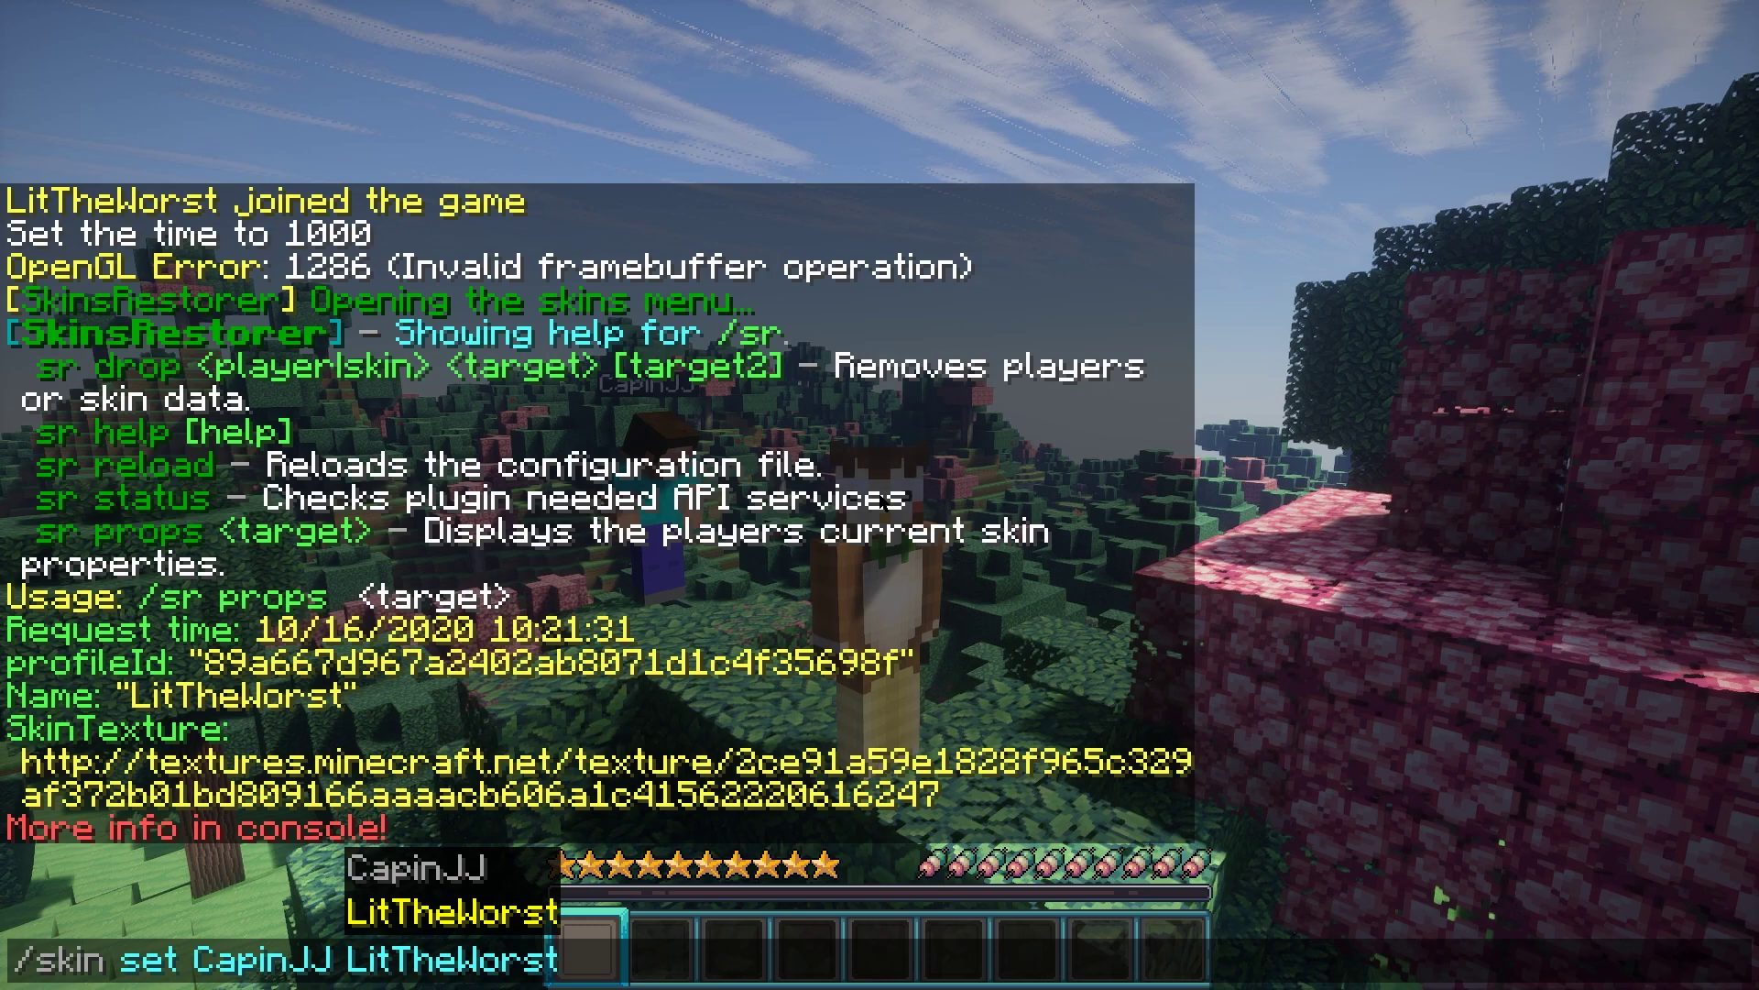
key(Return)
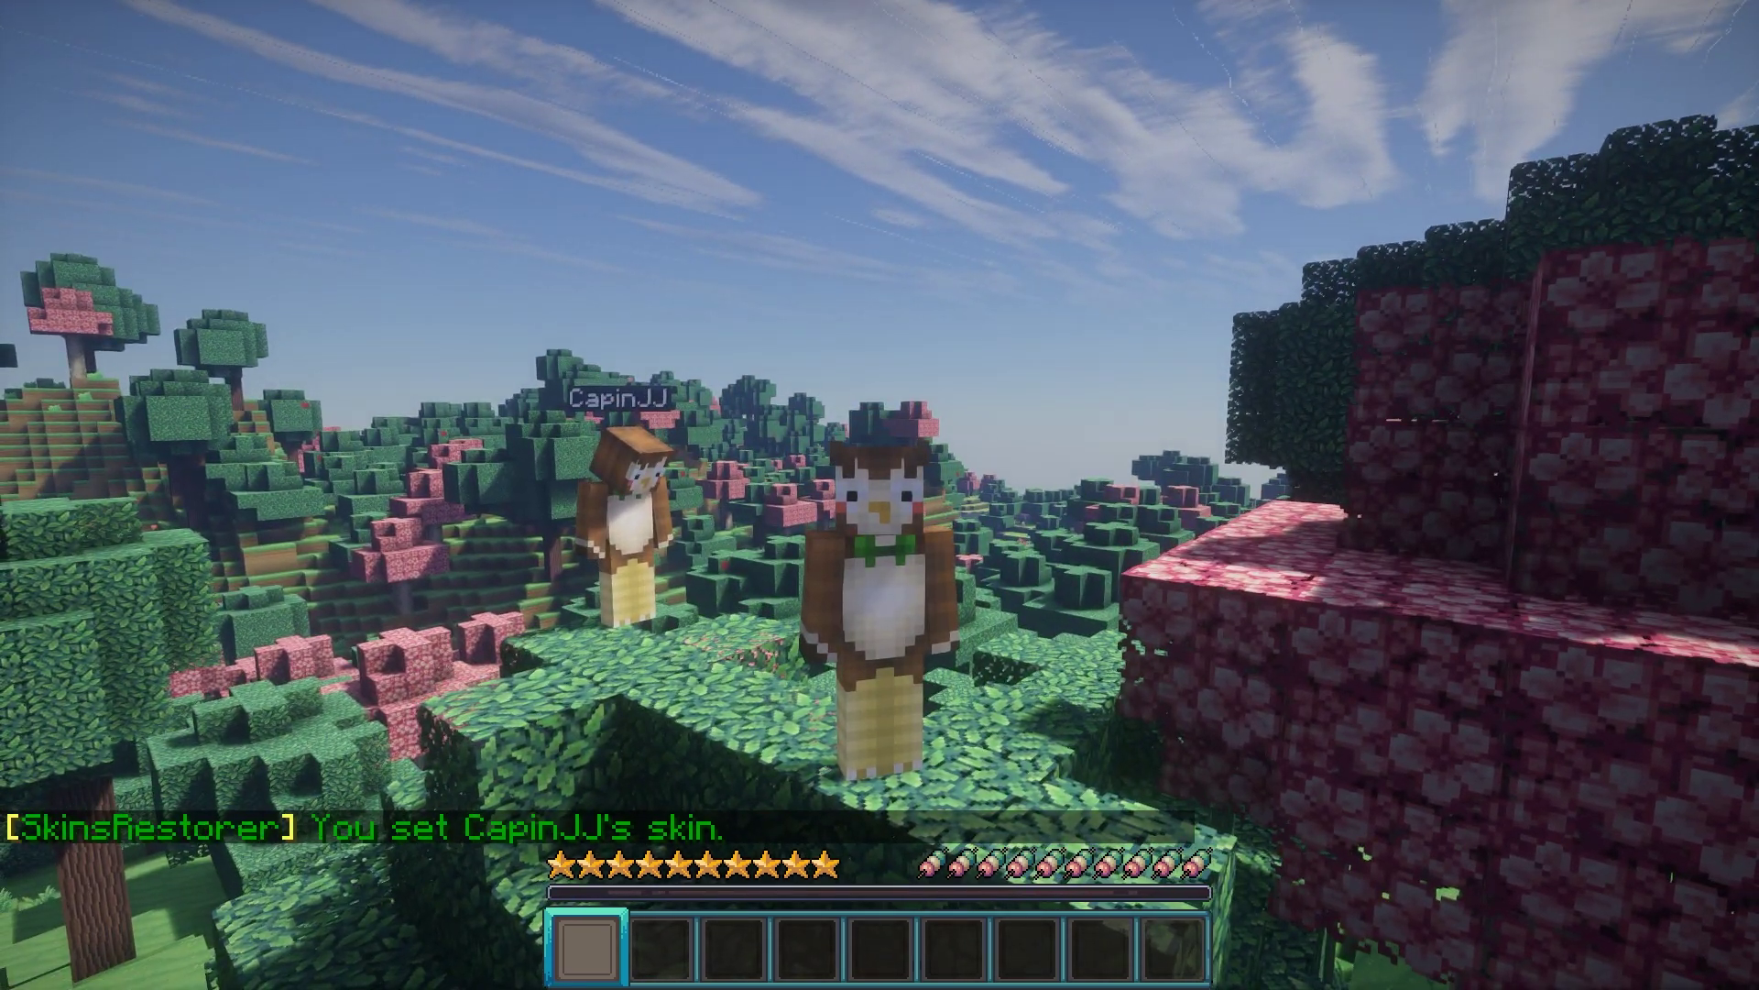
Step: Reset the other player's skin with /skin clear and recall the skin properties command
text(/skin )
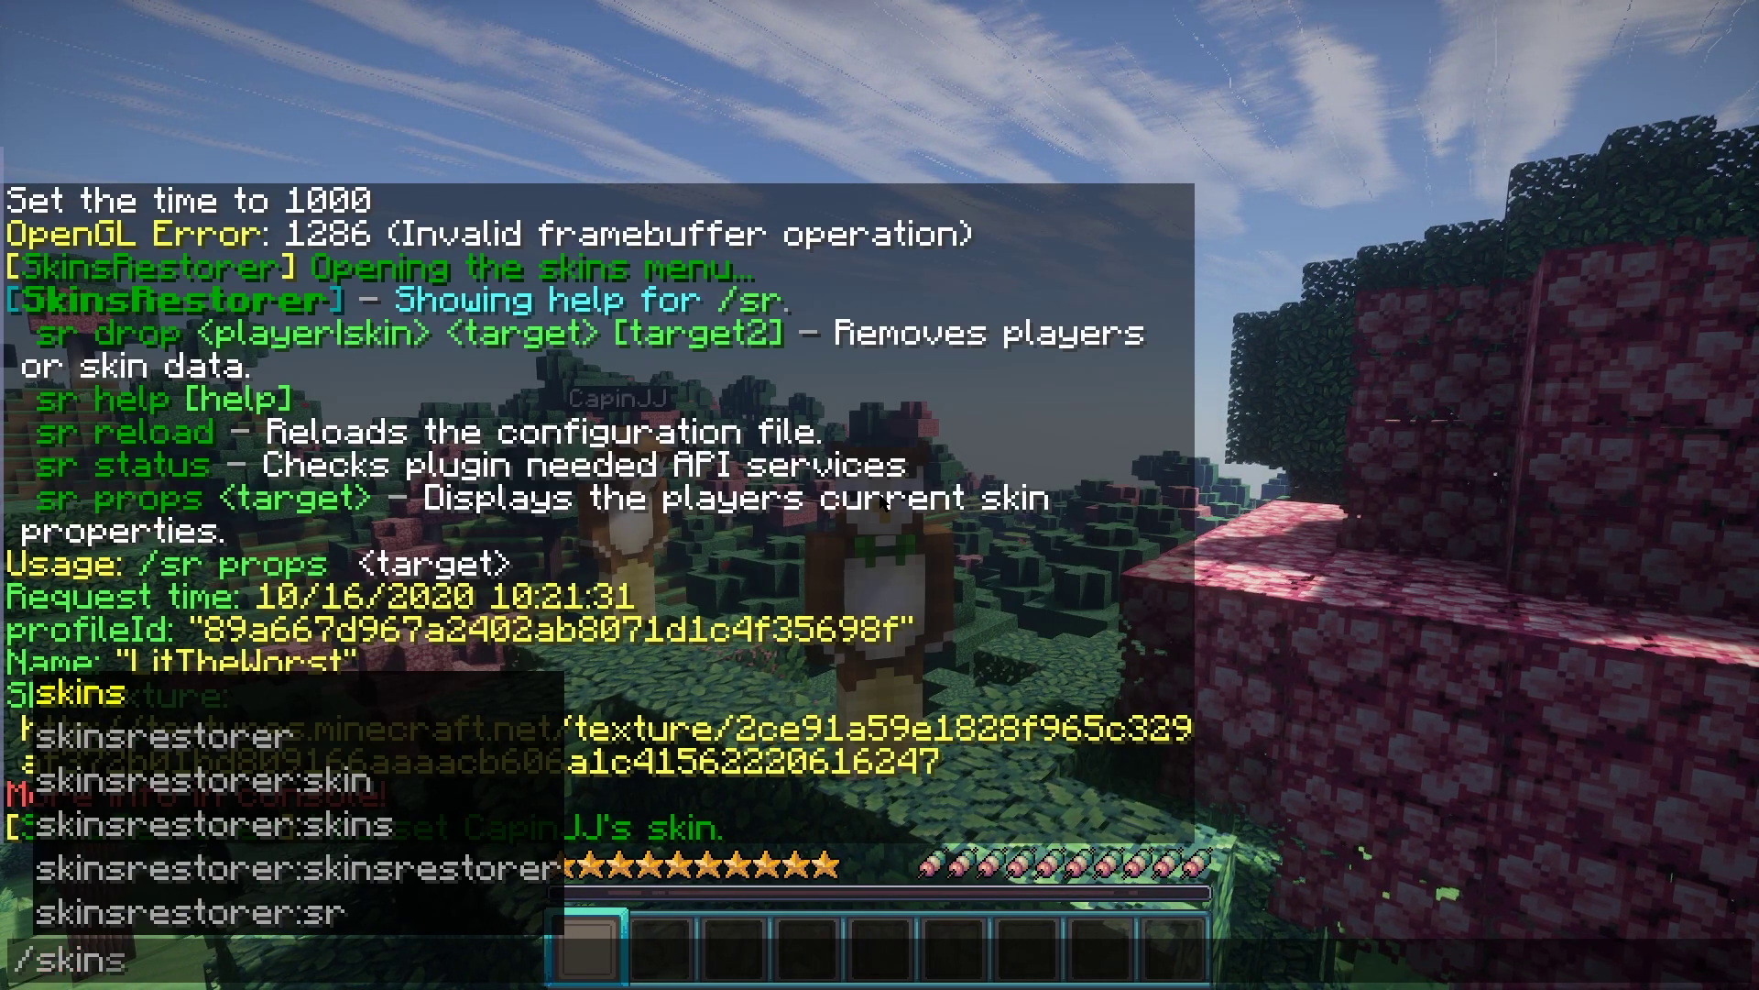
text(clear CapinJJ)
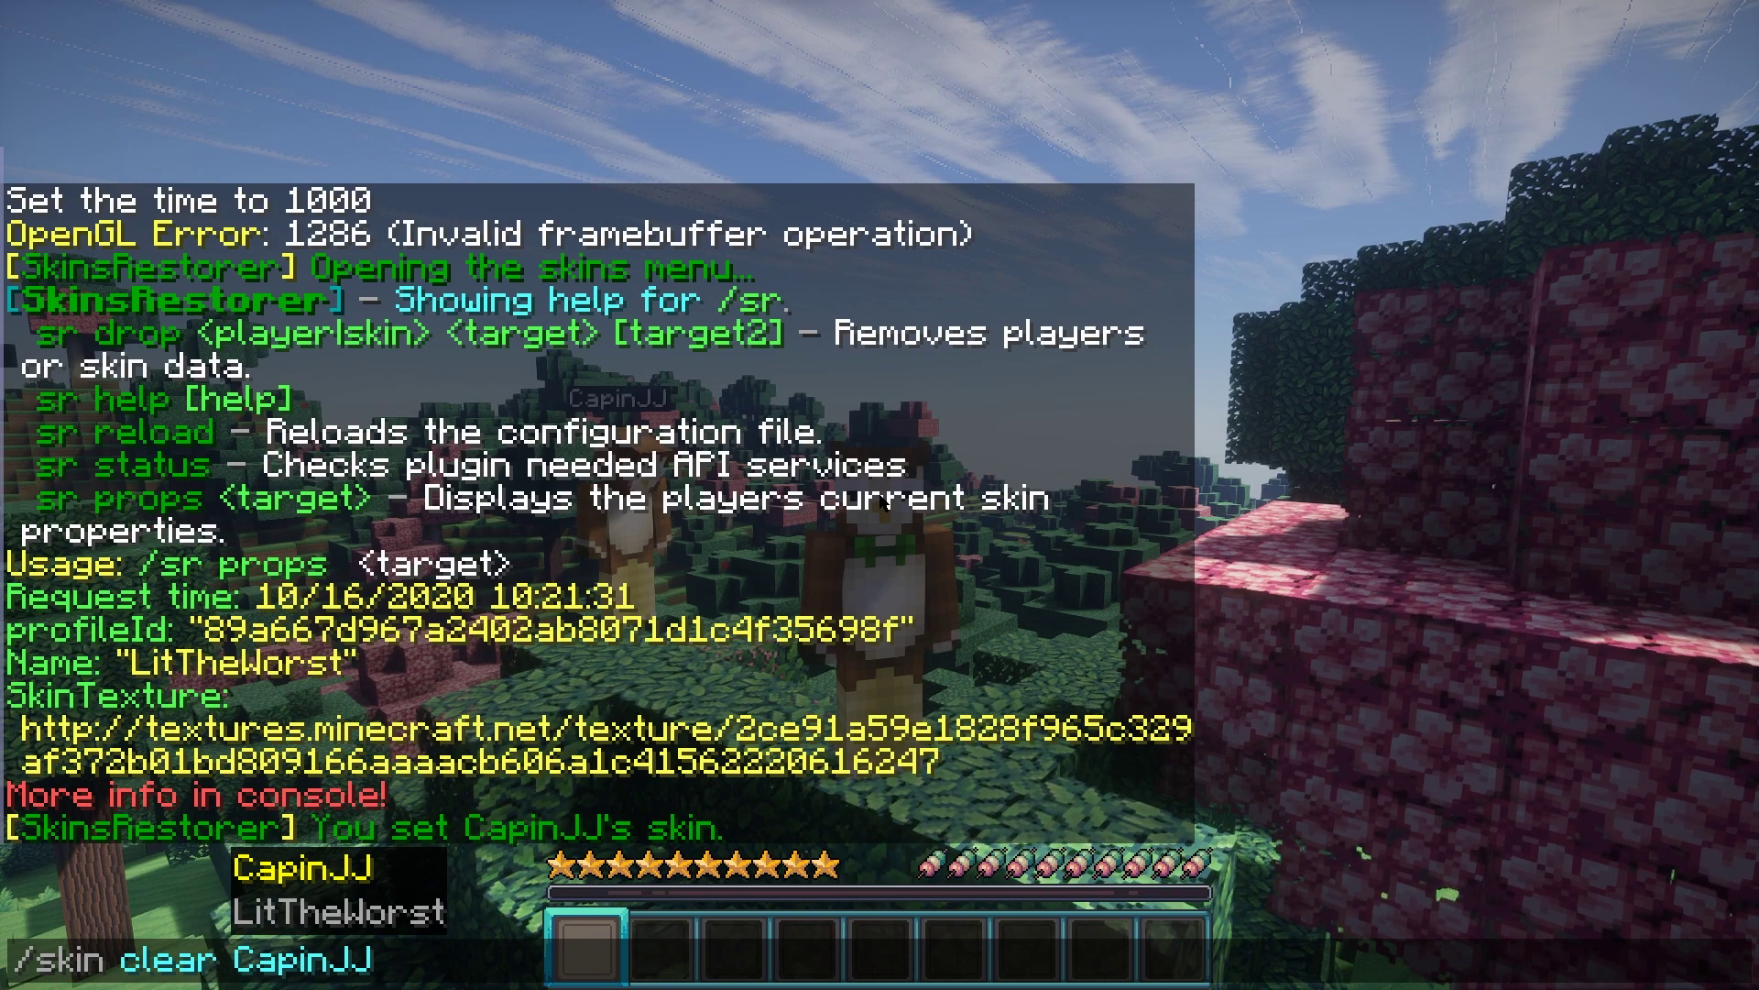
key(Return)
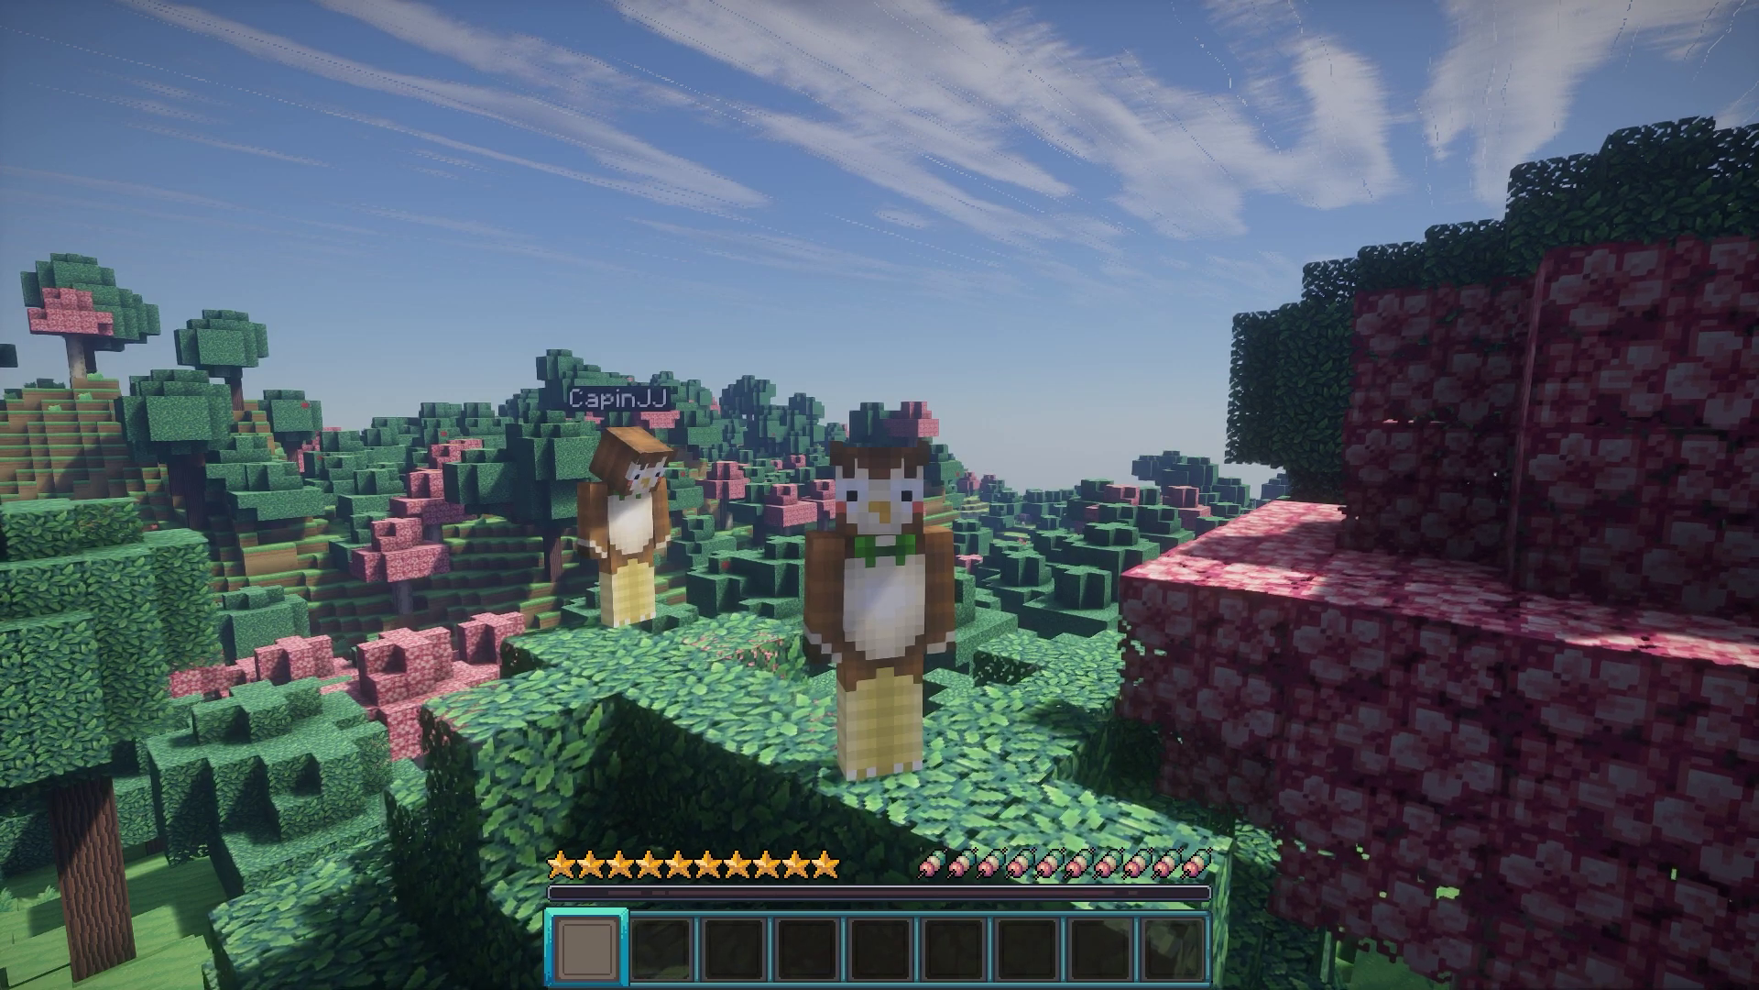
key(t)
key(Up)
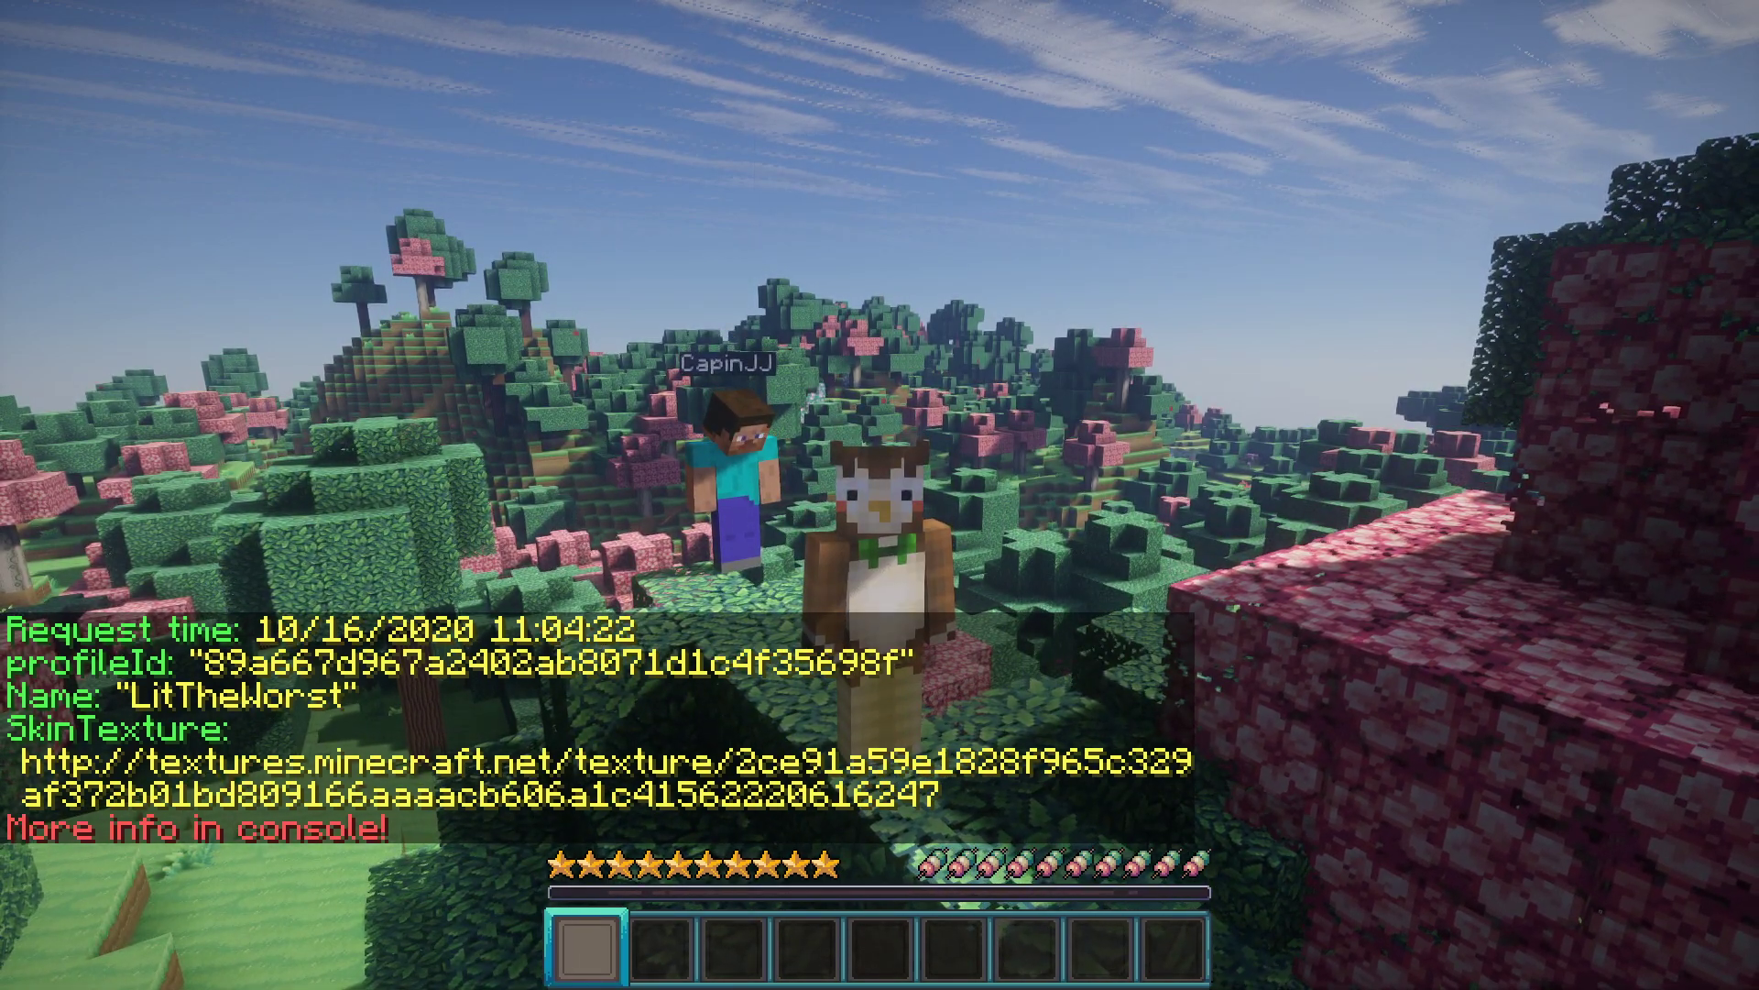
Step: Give the other player the owl skin again with /skin set
key(slash)
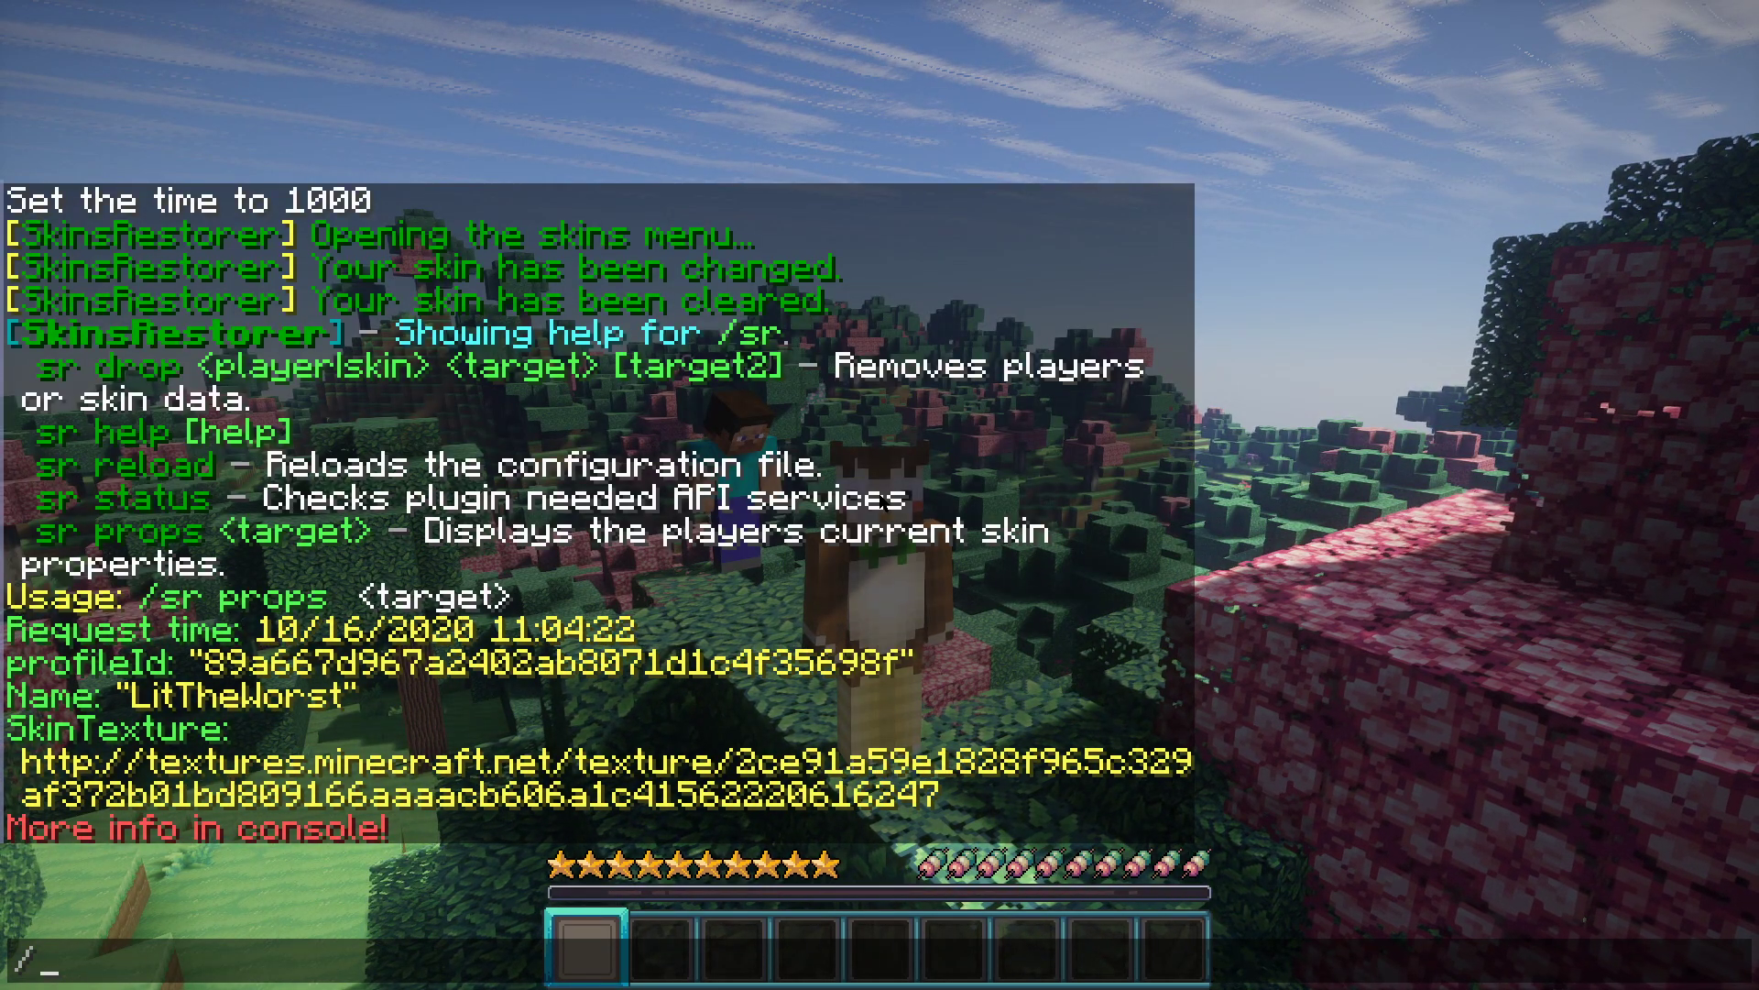
text(skin set CapinJJ LitTheWorst)
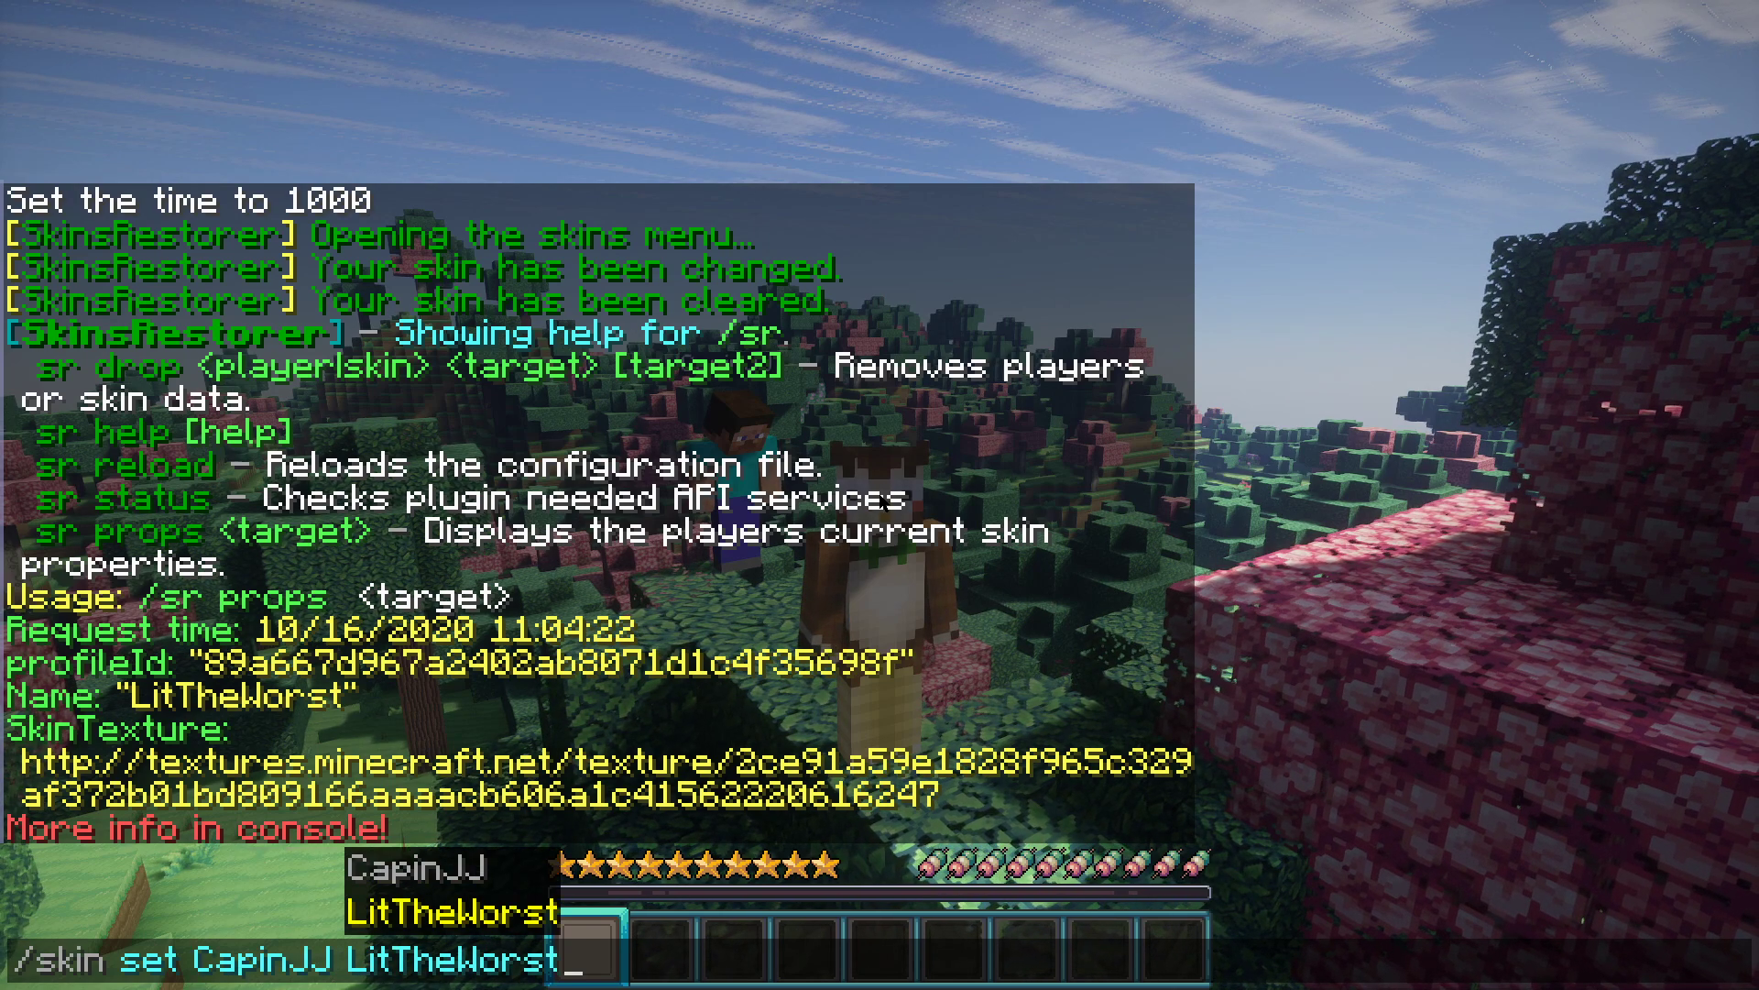
key(Return)
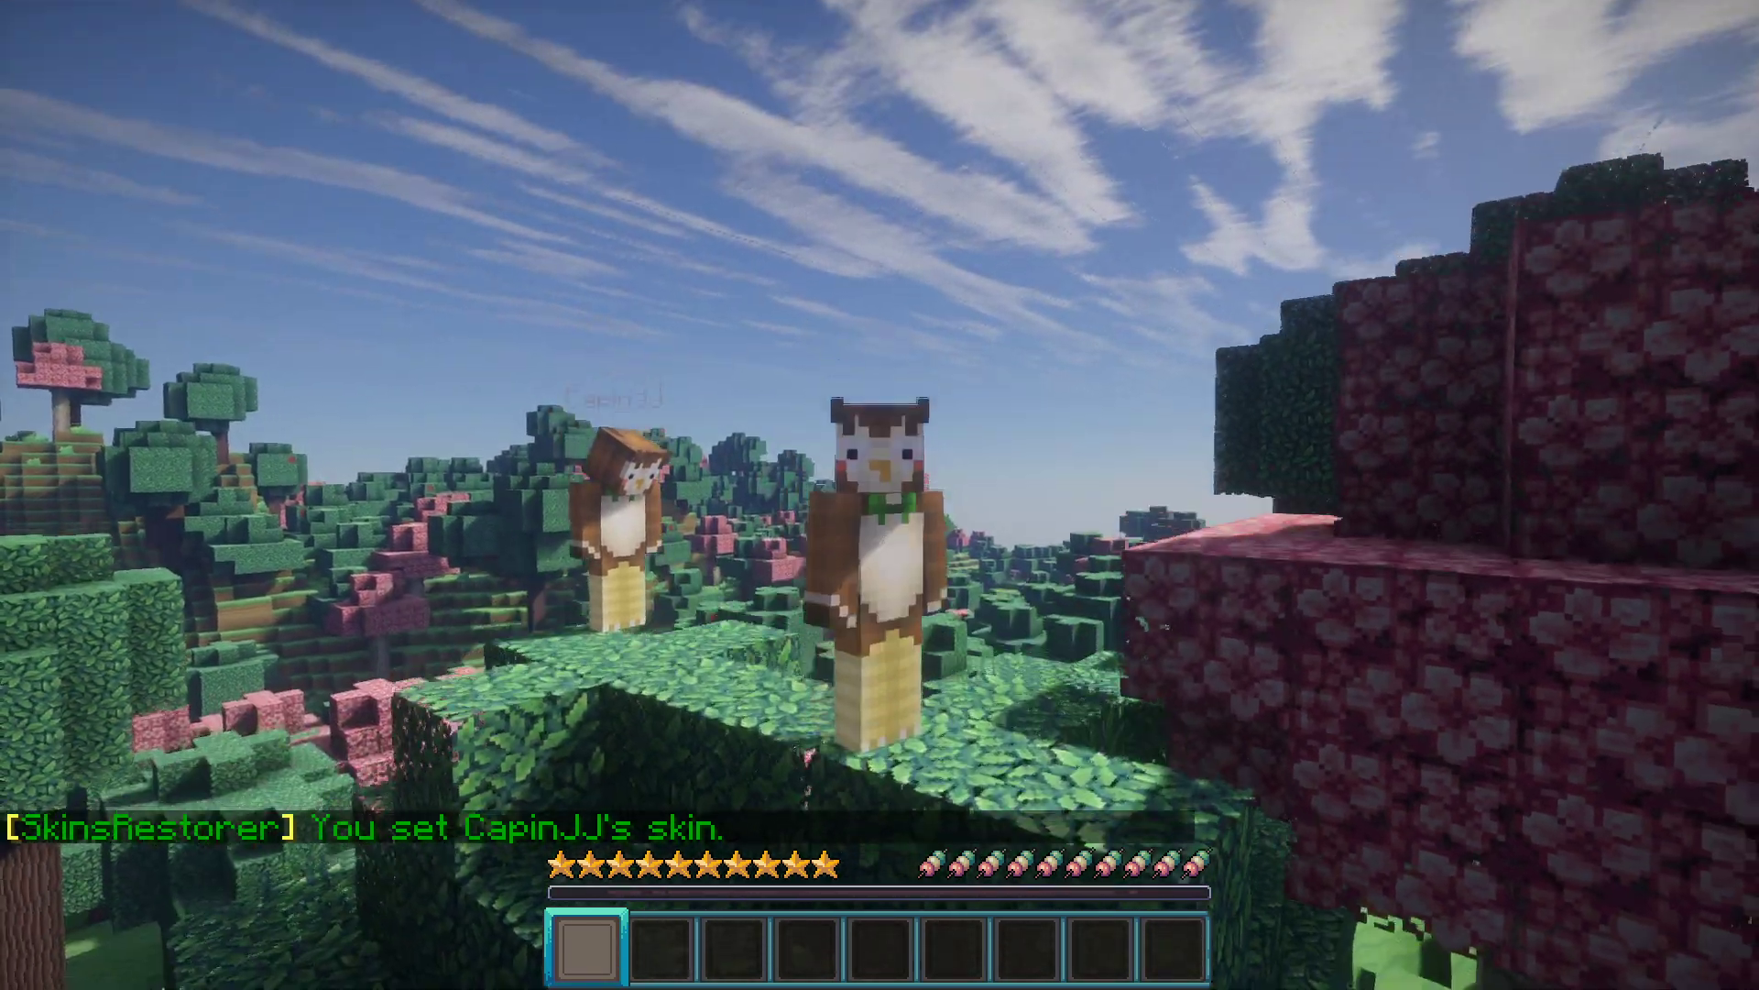
Step: Type a /skin clear command targeting the other player using Tab completion
key(slash)
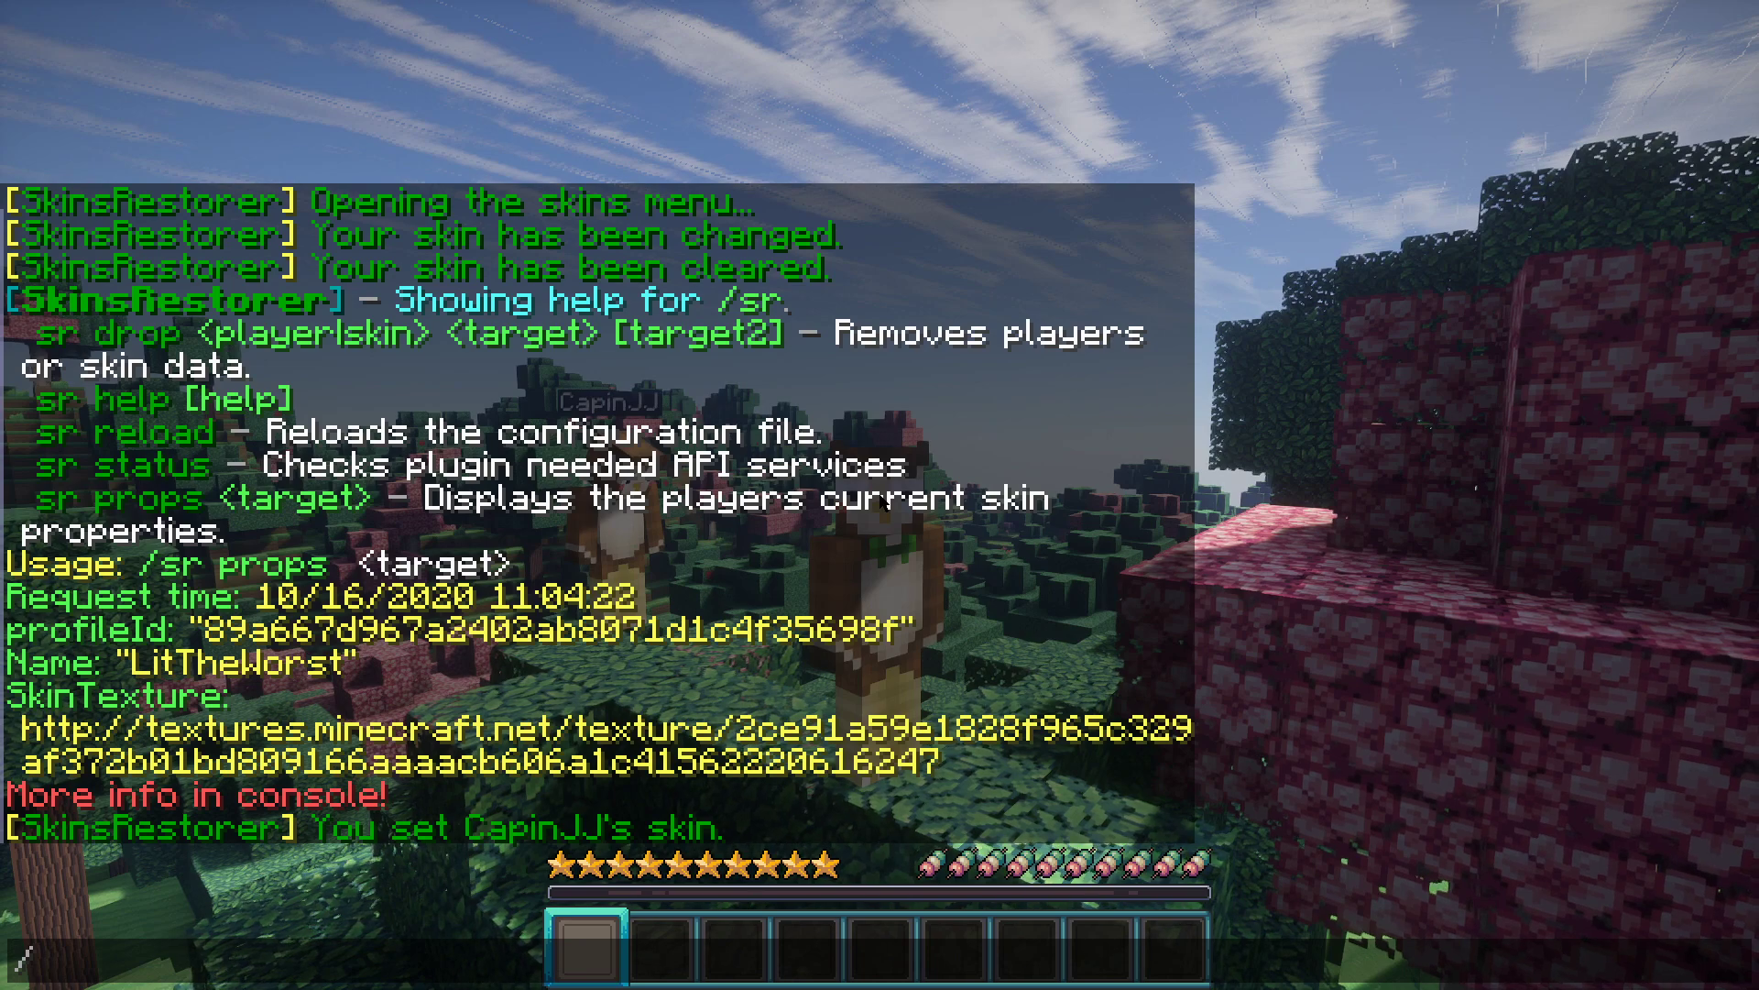
text(skin)
key(Tab)
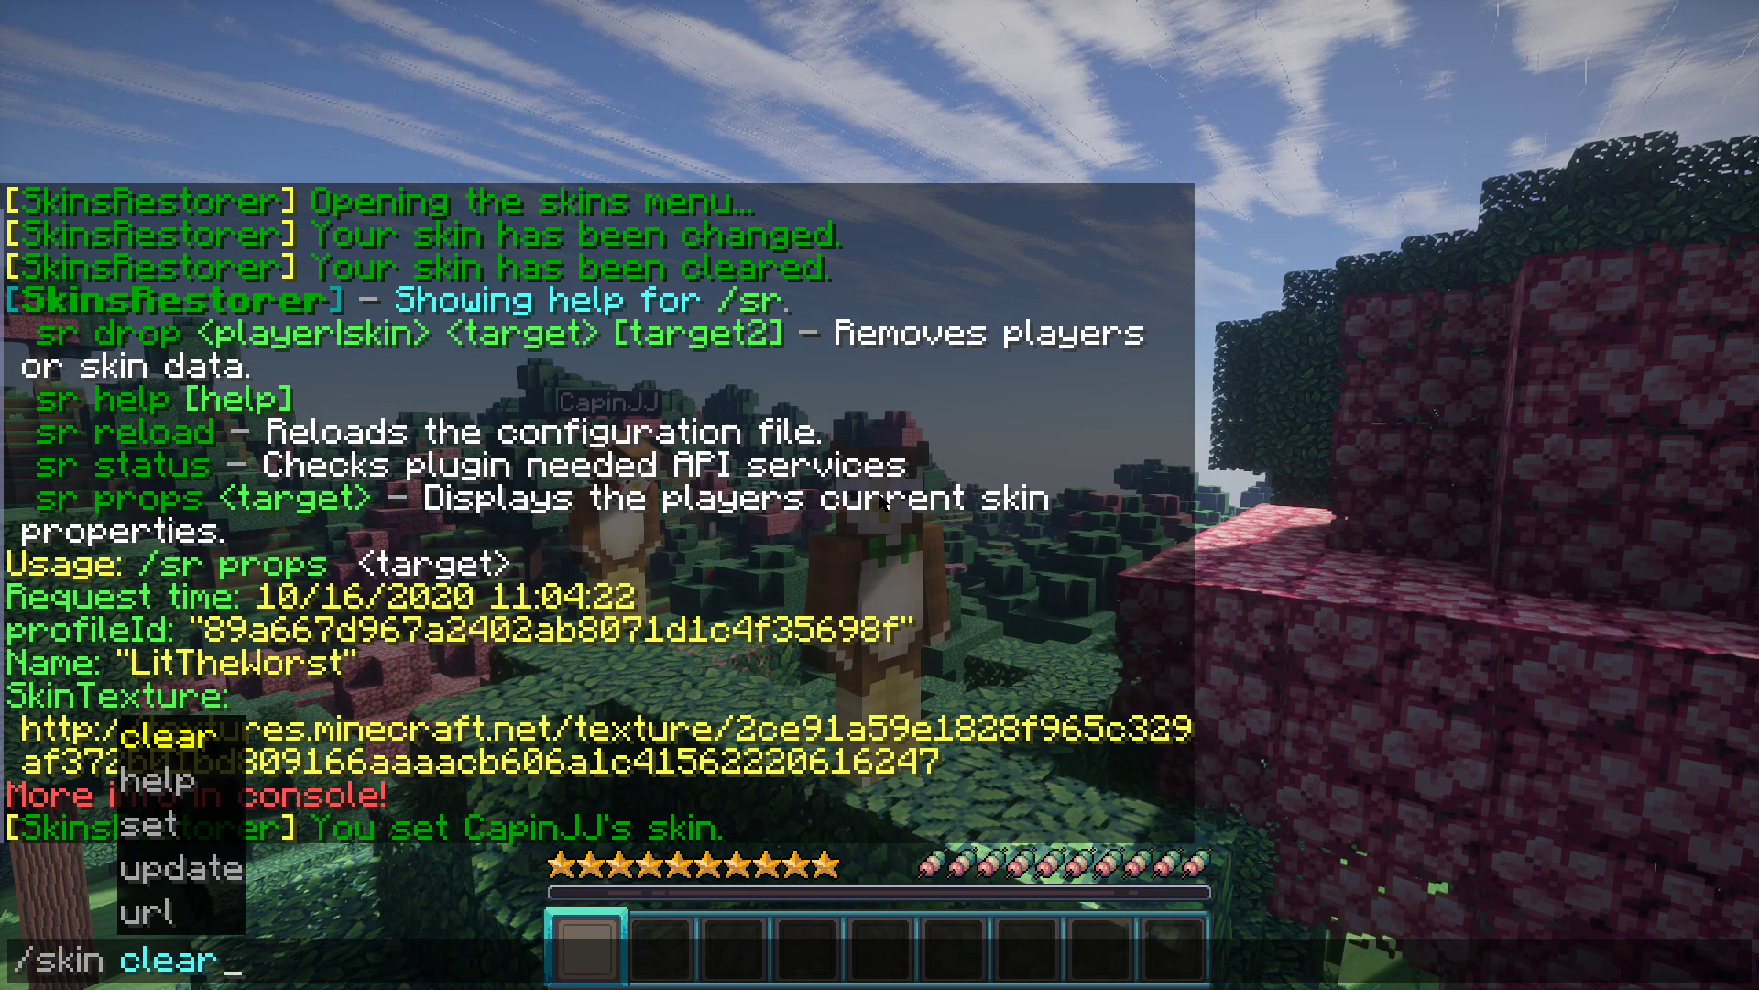
key(Tab)
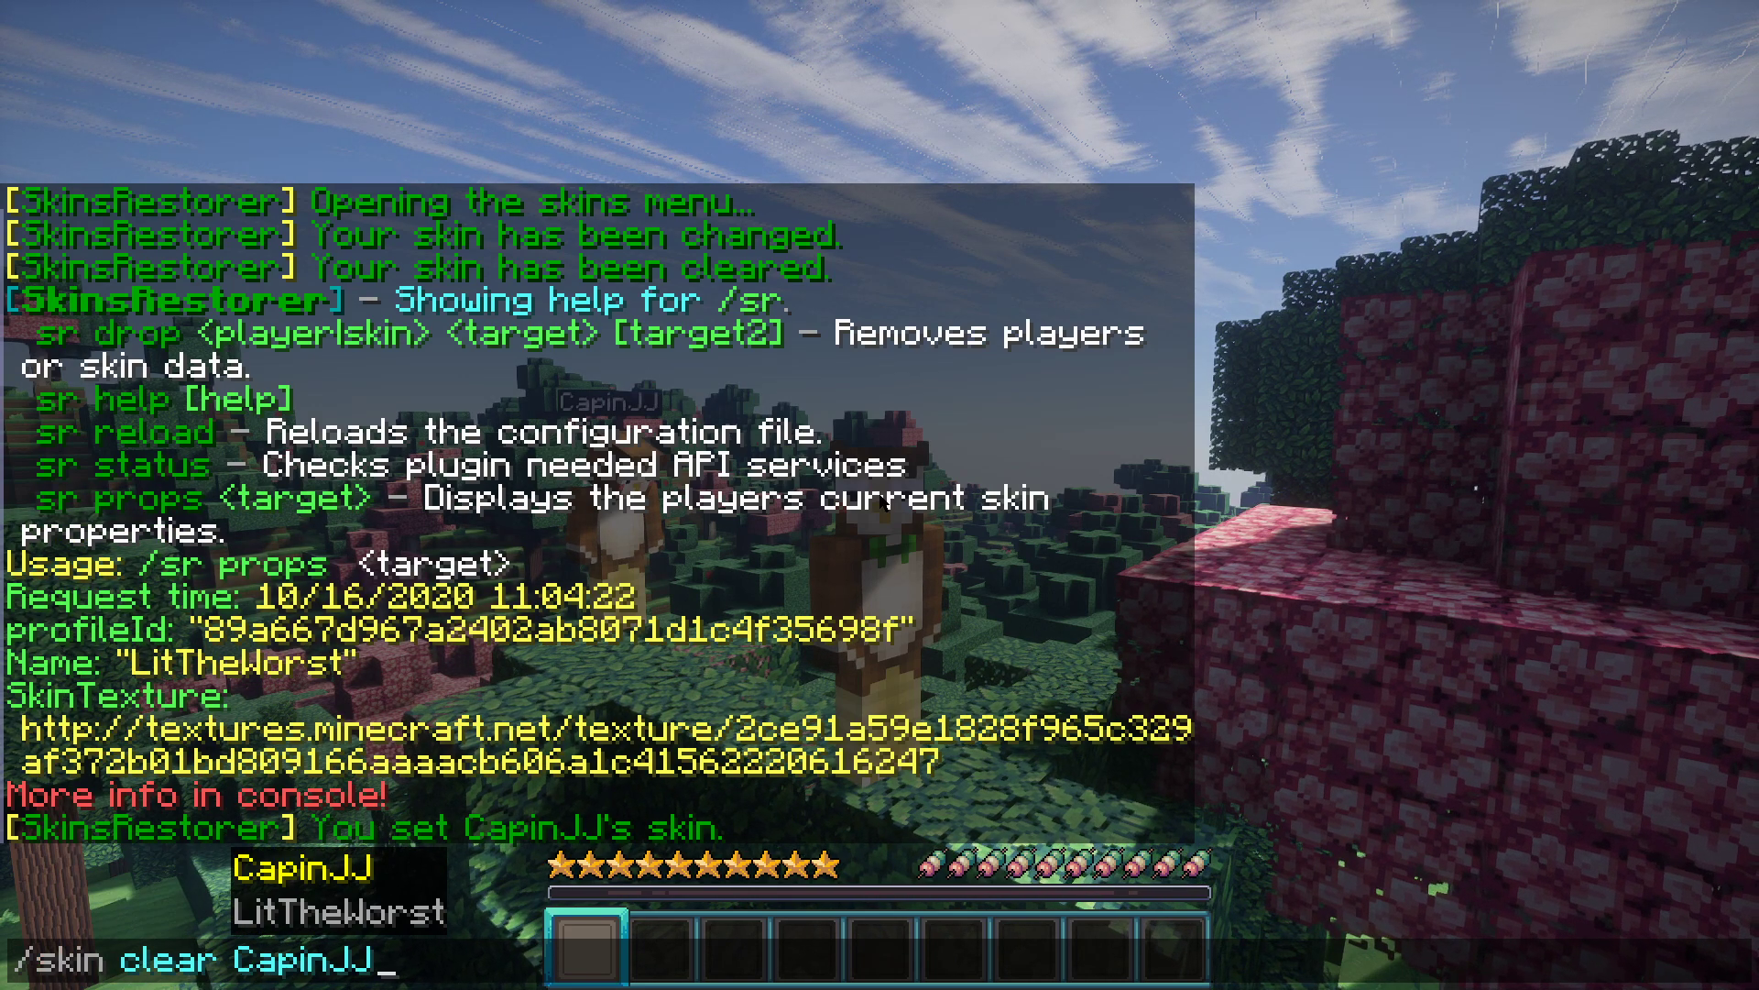